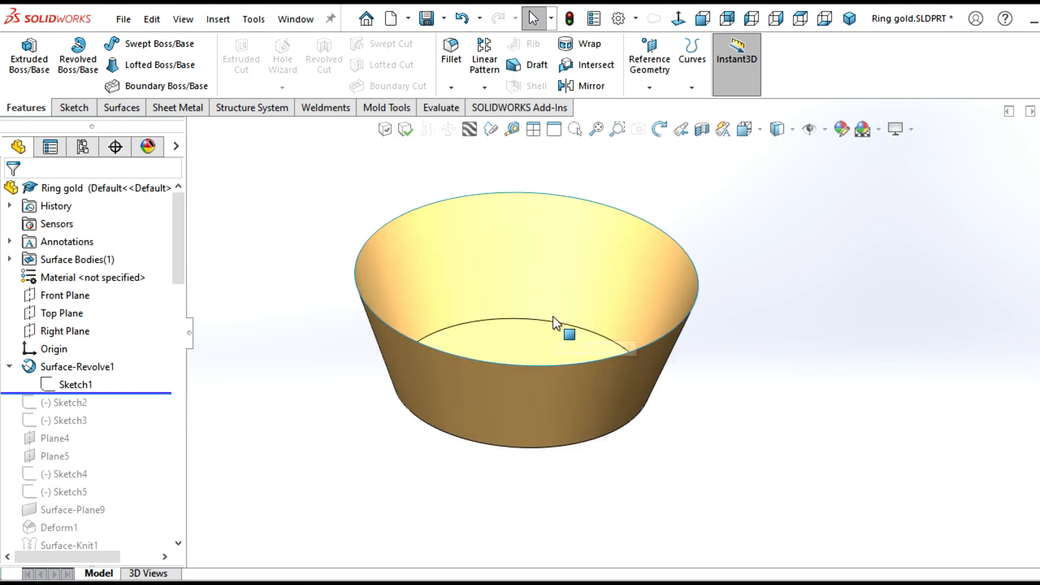
- Examine Sketch1 and its dimensions from the front, along with the Surface-Revolve1 feature built on it
left_click(73, 385)
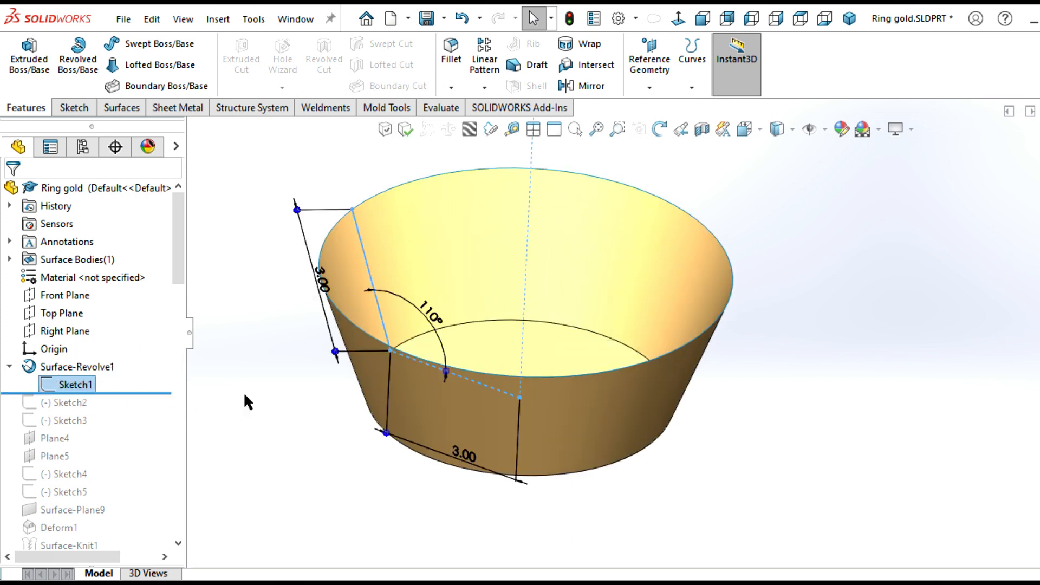
middle_click_drag(320, 388, 408, 289)
left_click(703, 18)
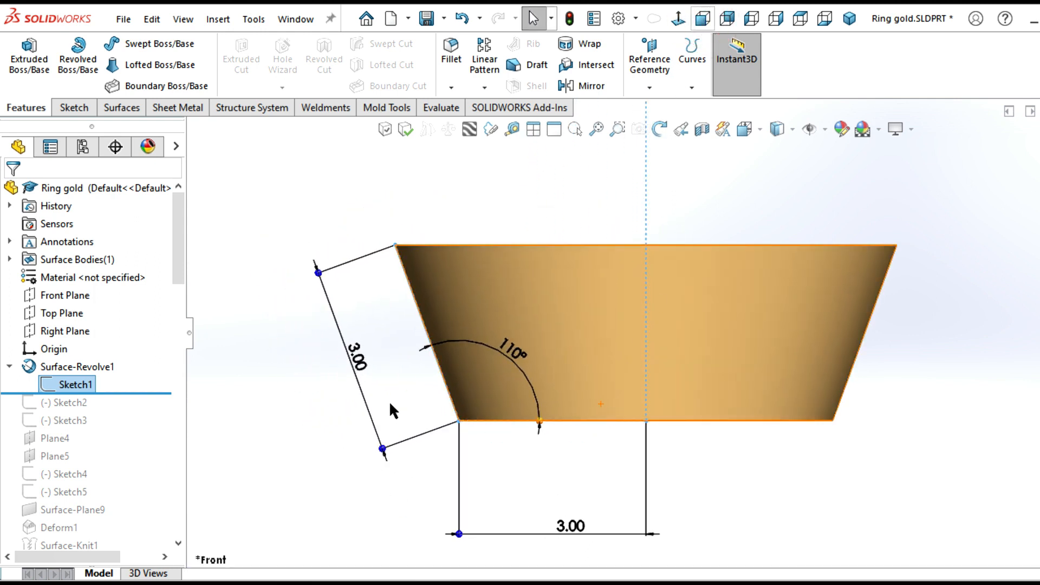
left_click(74, 368)
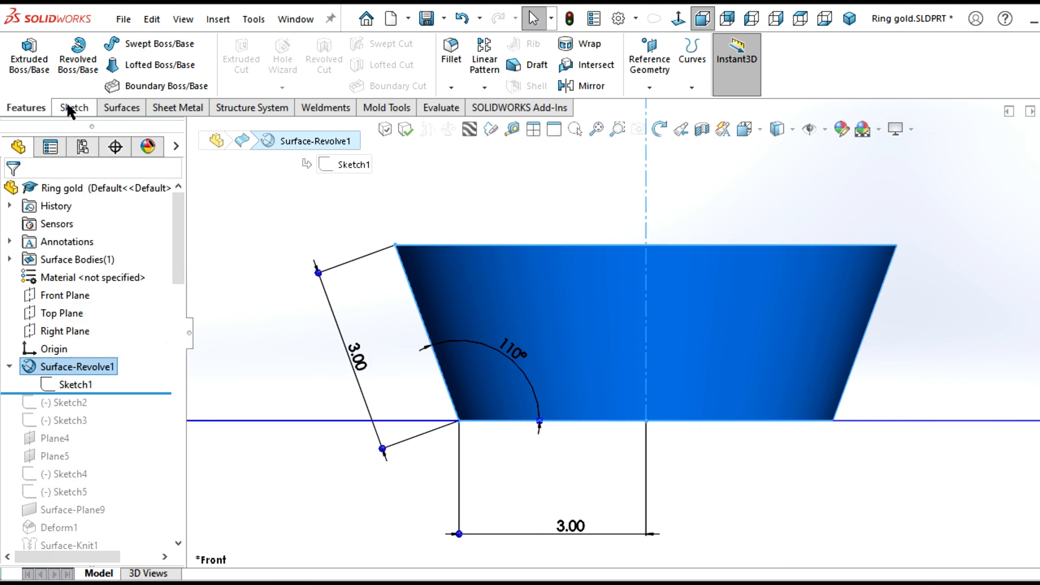
left_click(121, 108)
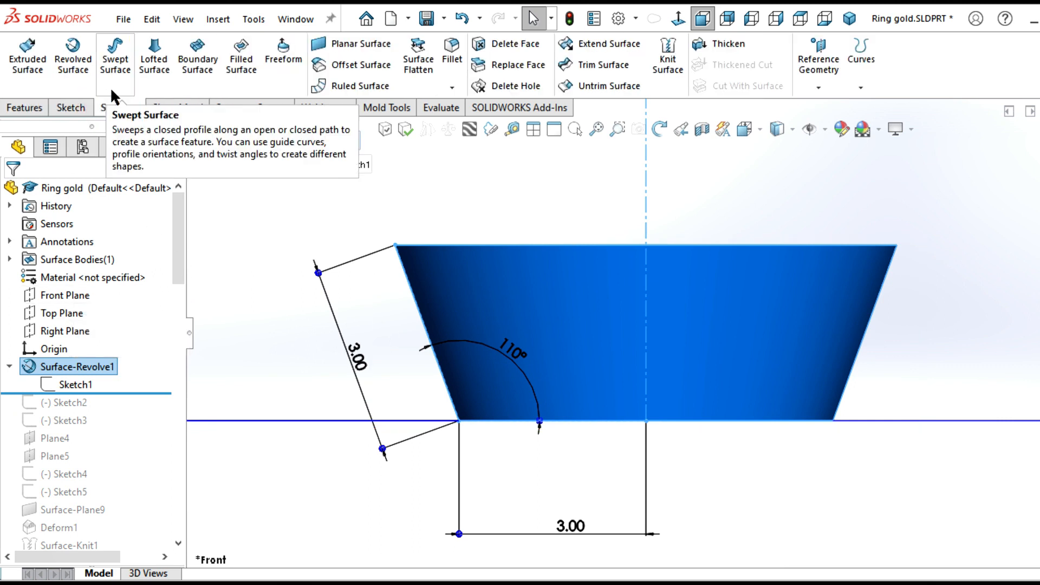
left_click(71, 52)
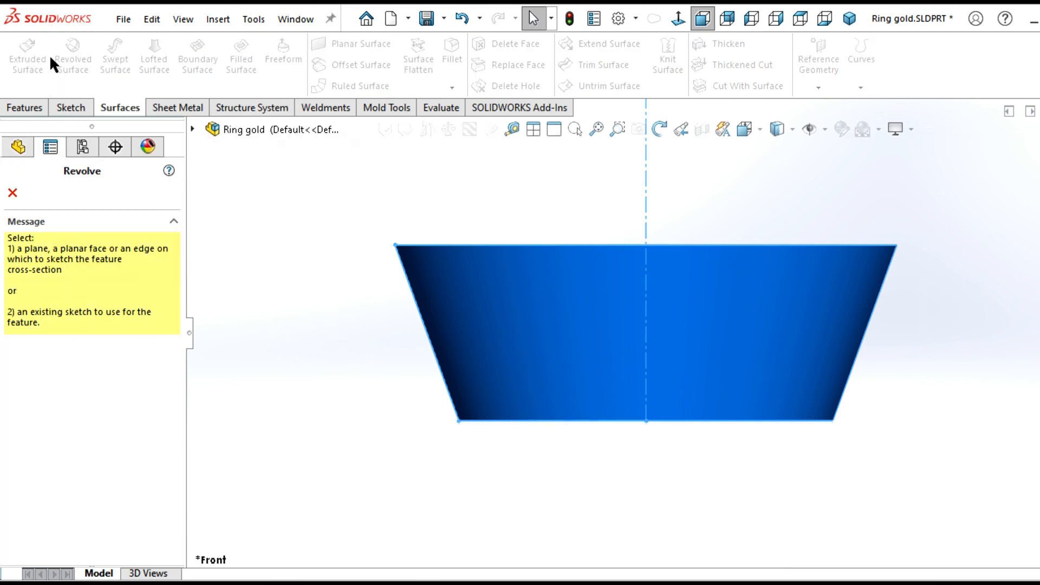
left_click(12, 193)
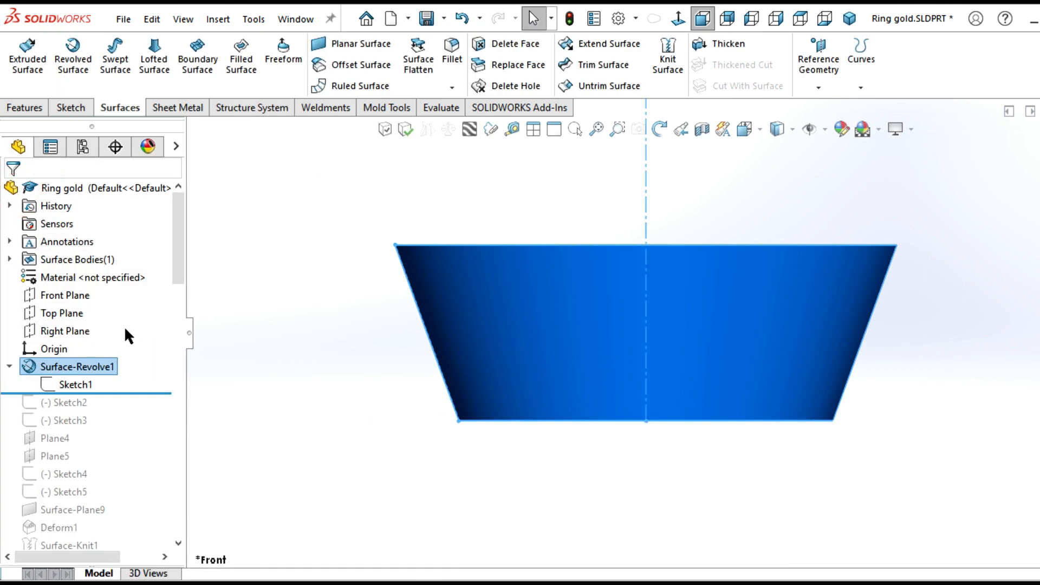
- Roll the feature history forward to just below Sketch3 and highlight Sketch2 and Sketch3 in turn
left_click_drag(179, 263, 182, 301)
left_click_drag(141, 268, 138, 302)
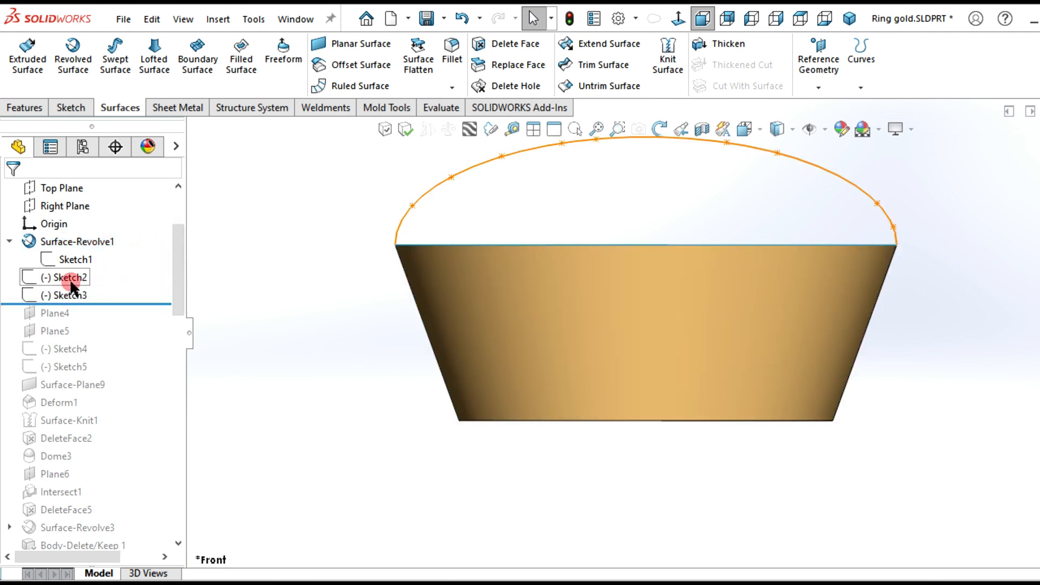
left_click(70, 278)
scroll(674, 204, "up", 3)
scroll(713, 228, "down", 2)
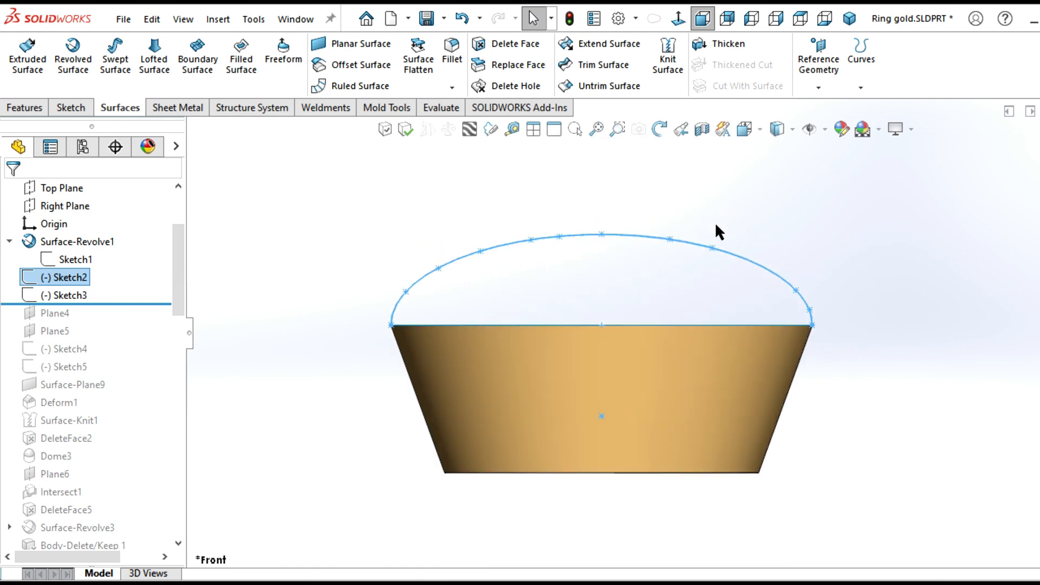
scroll(840, 359, "down", 2)
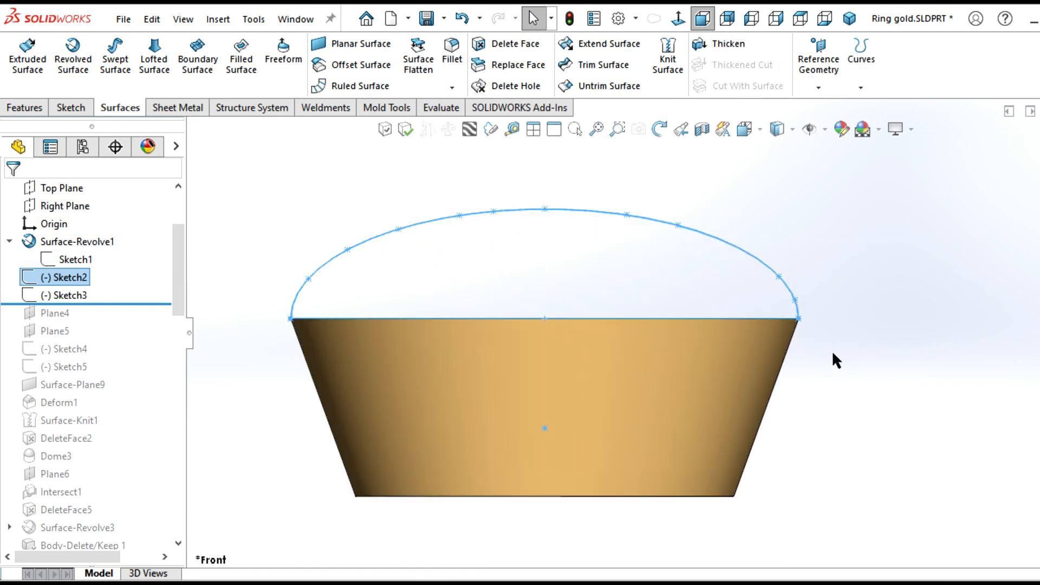
left_click(63, 295)
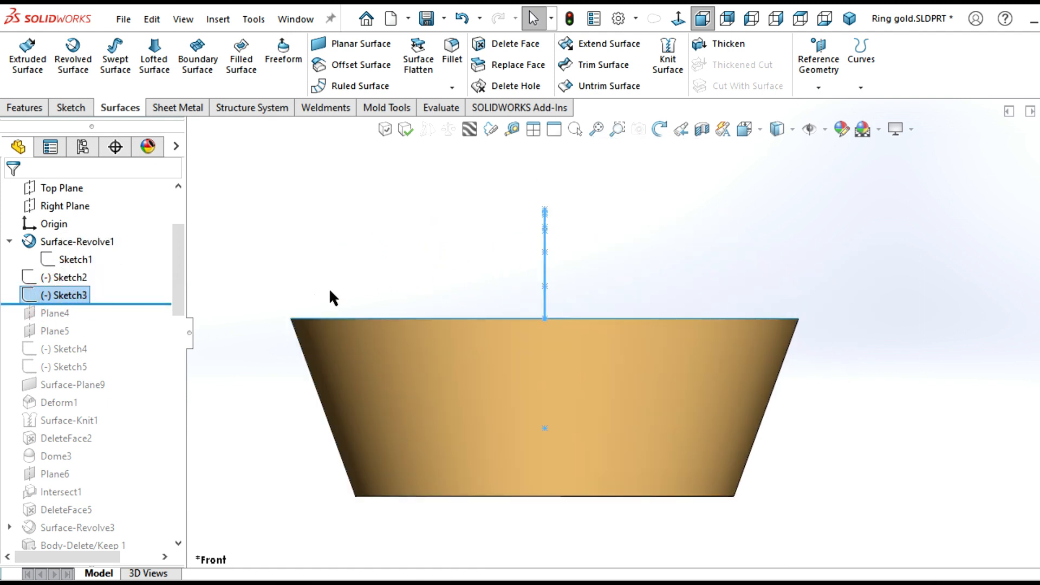
- Roll the feature history forward past Sketch4 and Sketch5, highlighting each curve above the conical surface
left_click(179, 260)
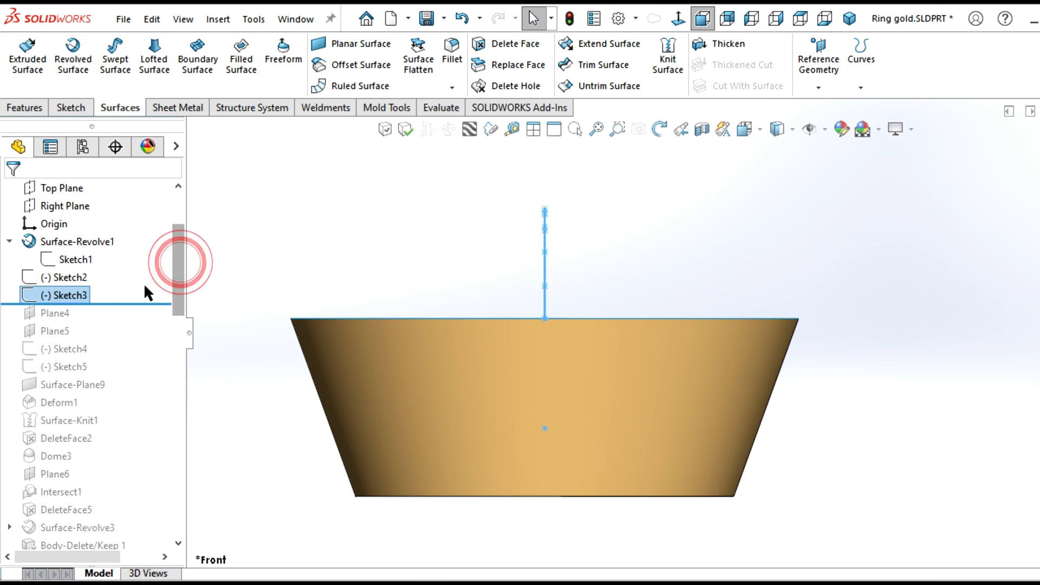
left_click_drag(134, 305, 117, 358)
left_click(66, 348)
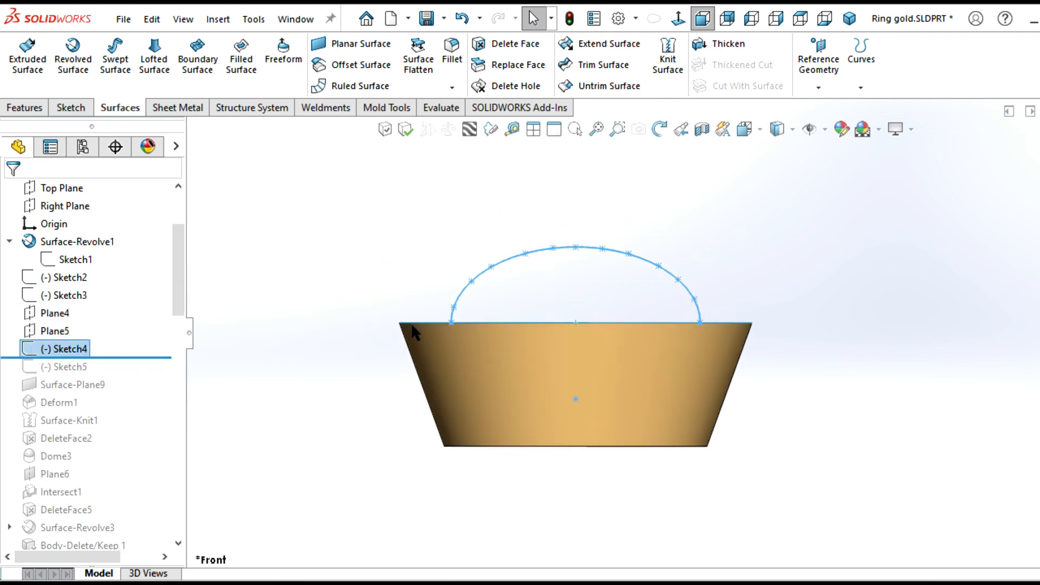
middle_click_drag(415, 336, 369, 362)
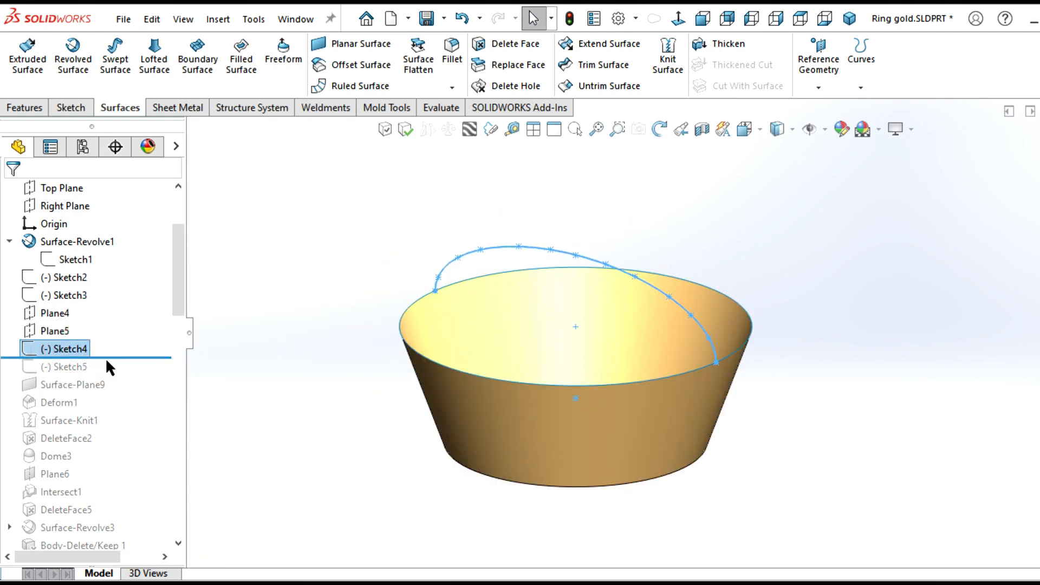
left_click_drag(113, 356, 80, 374)
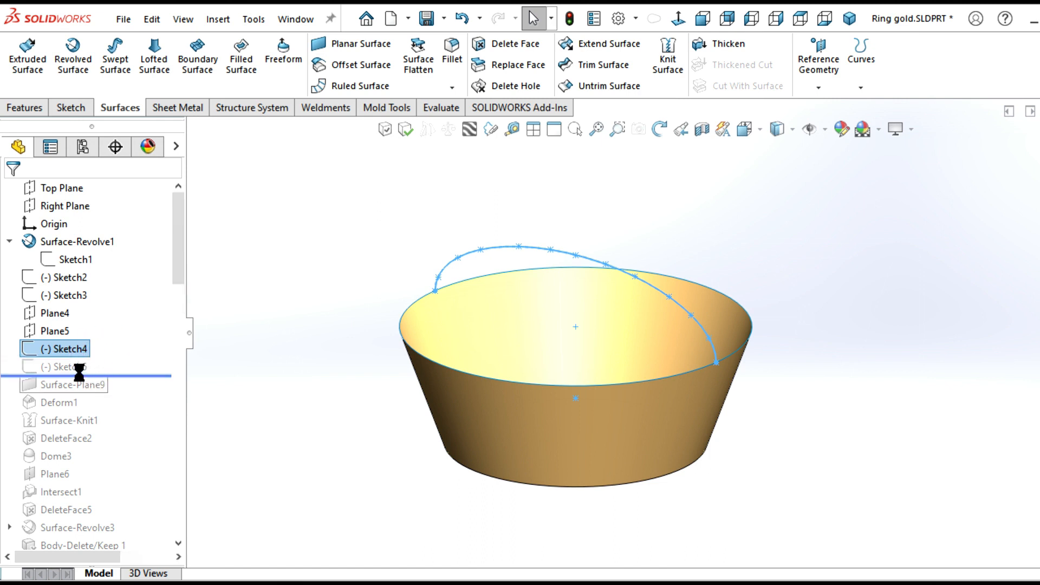
left_click(66, 367)
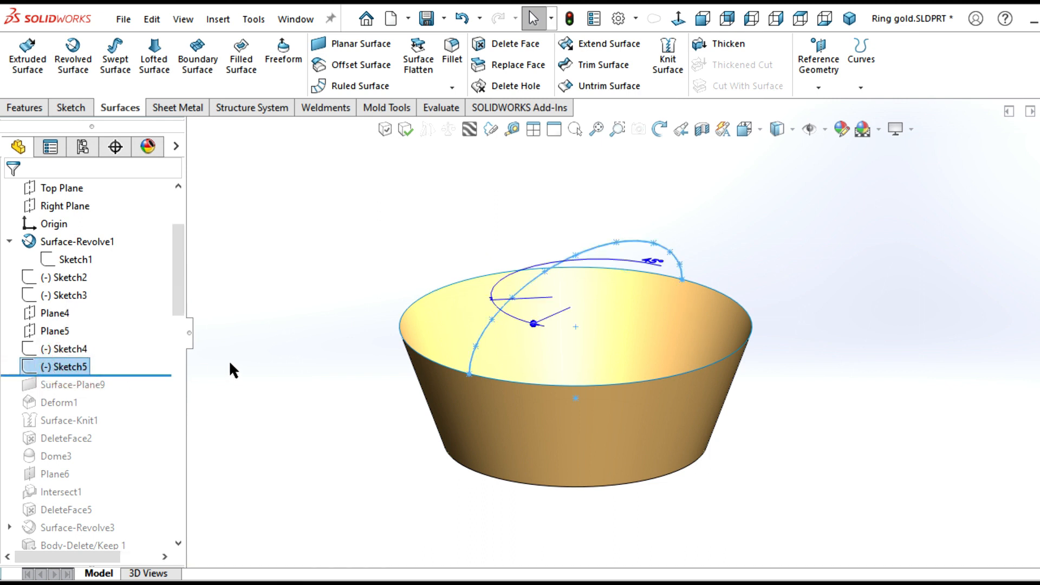
- Roll the feature history forward past Surface-Plane9 and Deform1, and inspect the deformed top surface from the side
left_click_drag(182, 294, 182, 313)
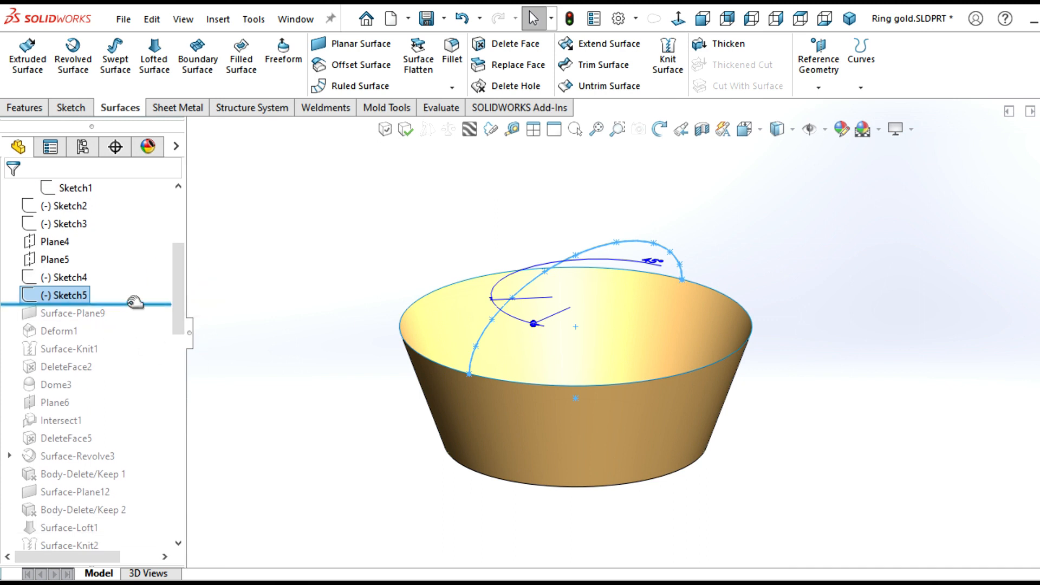
left_click_drag(135, 302, 128, 336)
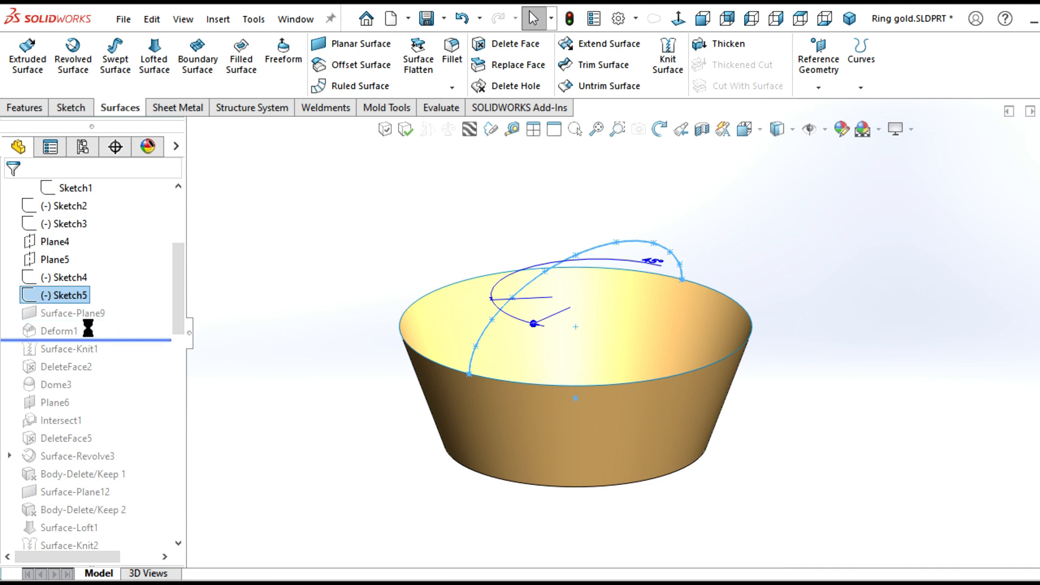
left_click(76, 330)
middle_click_drag(414, 393, 416, 345)
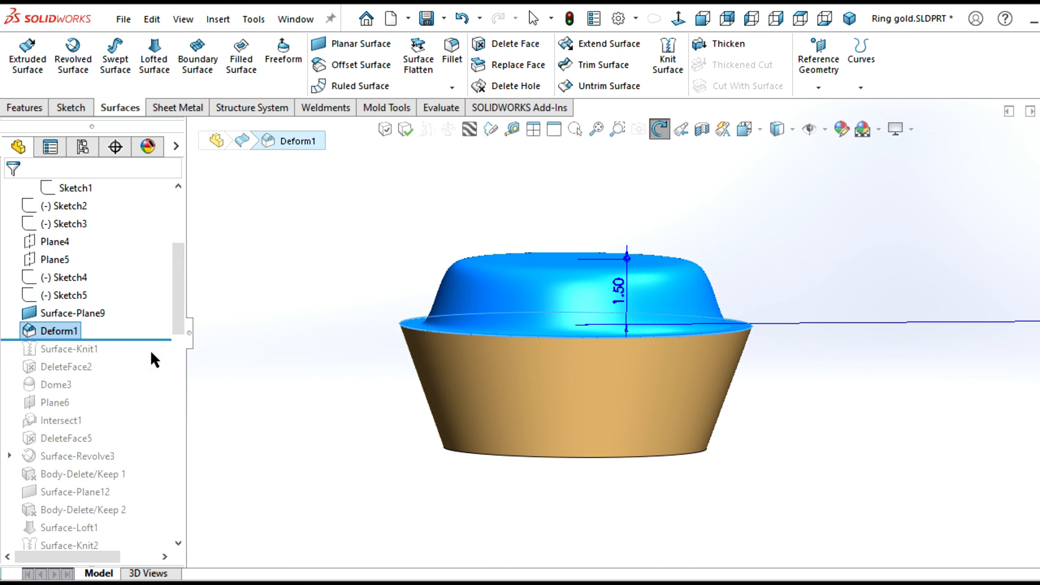
- Open the Deform1 definition, review its deform point, direction and region settings, and close it without changes
right_click(31, 328)
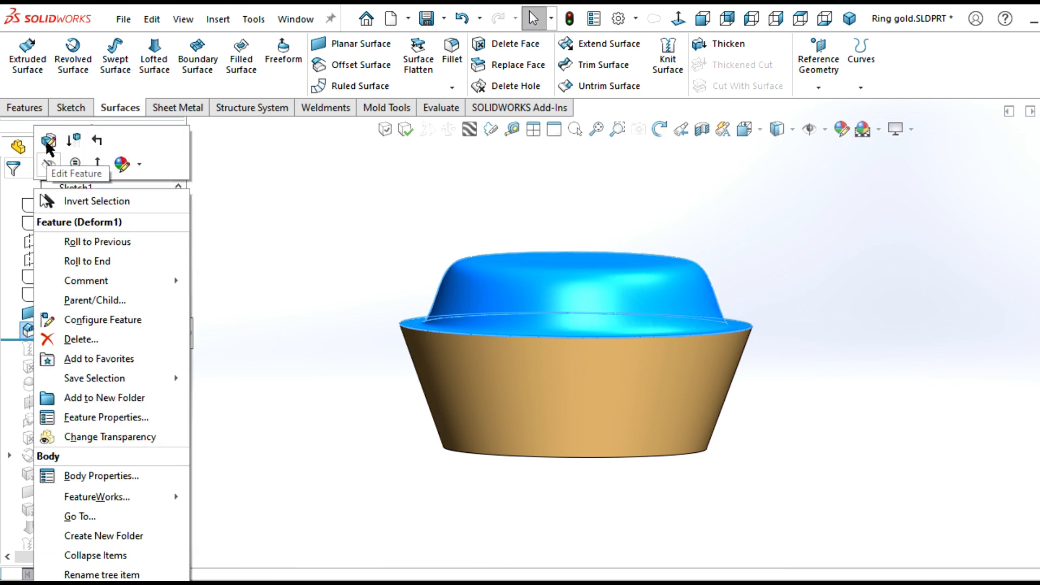
left_click(218, 342)
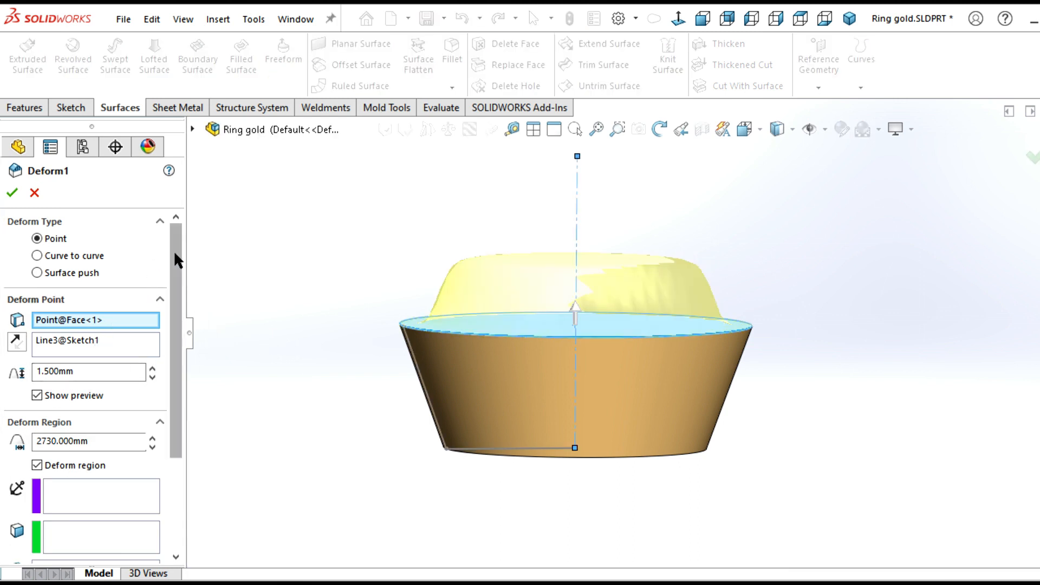
left_click_drag(173, 253, 177, 310)
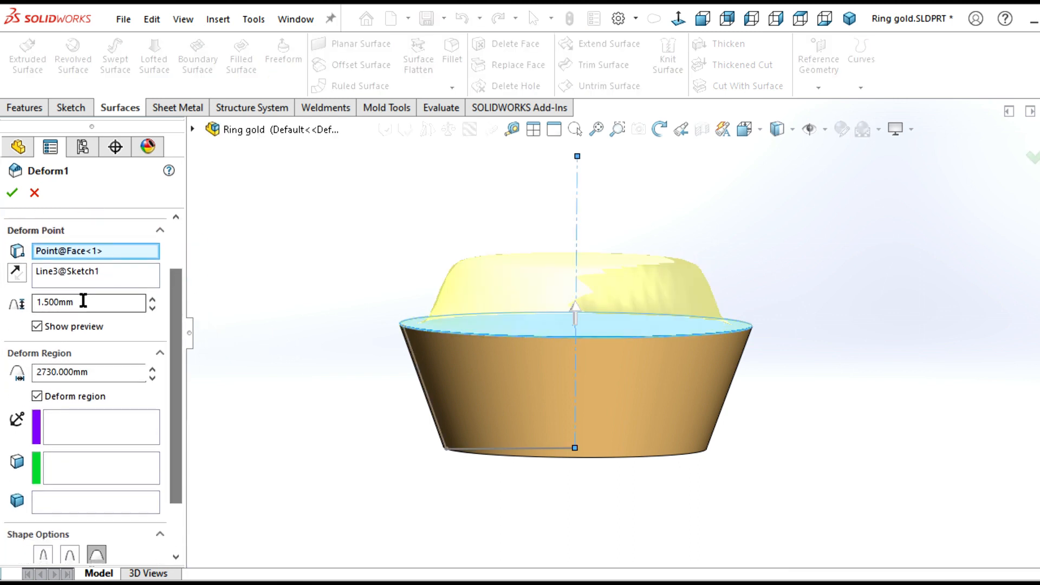
left_click(72, 273)
left_click(77, 251)
left_click_drag(176, 284, 176, 221)
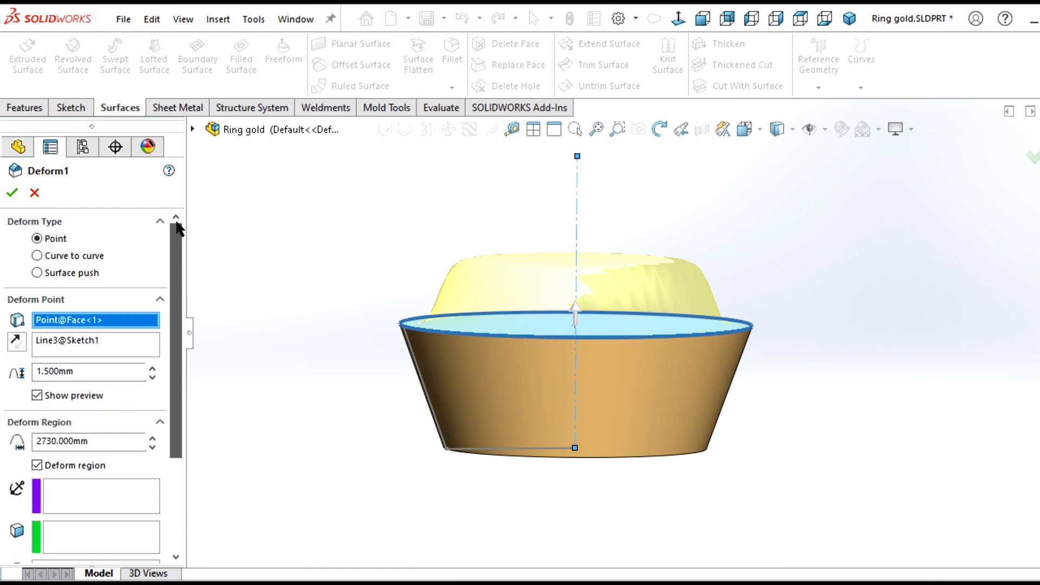
left_click(38, 193)
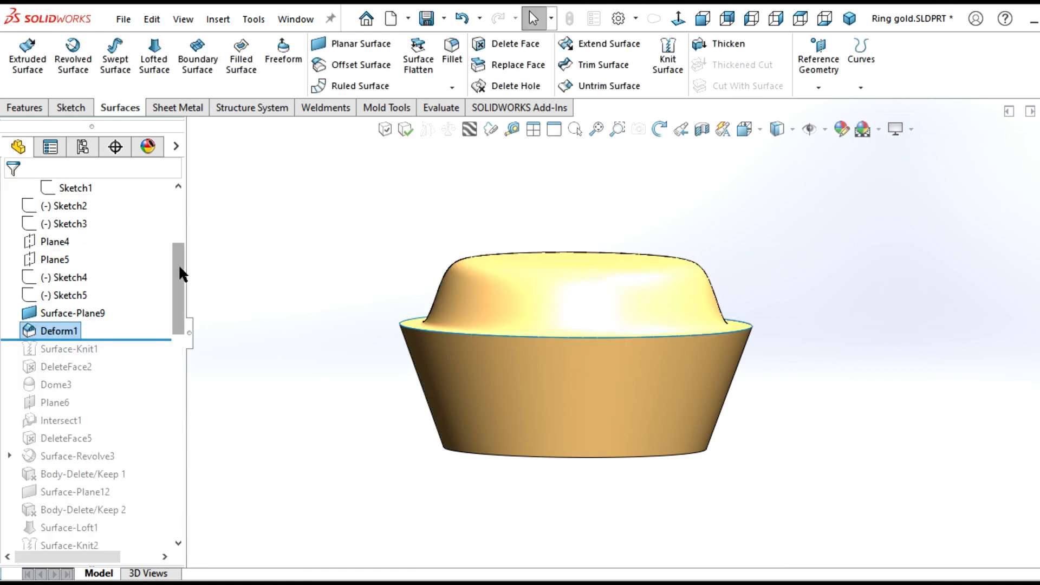
scroll(178, 268, "down", 2)
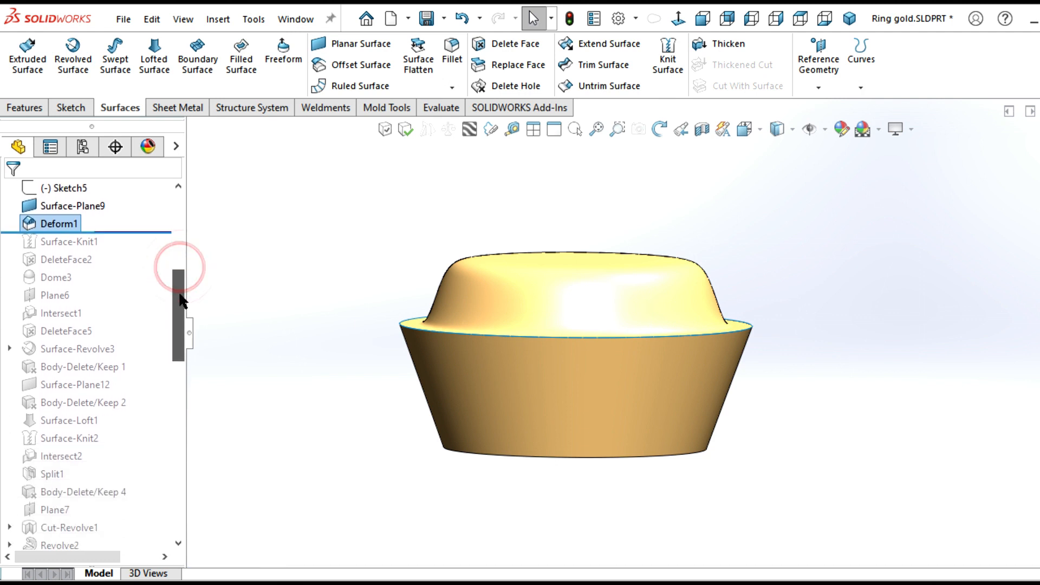
left_click(219, 20)
mouse_move(249, 97)
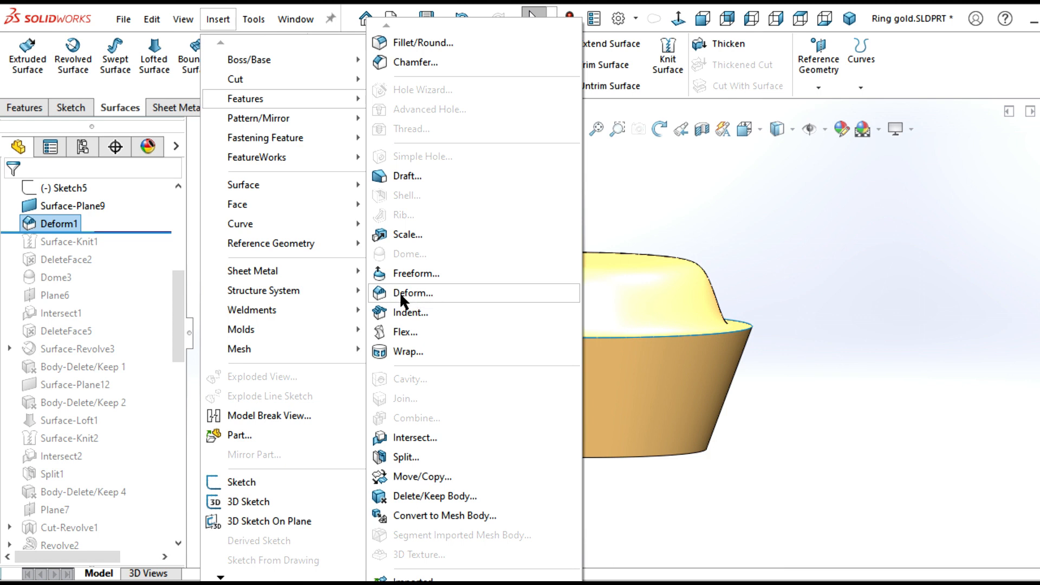
left_click(660, 225)
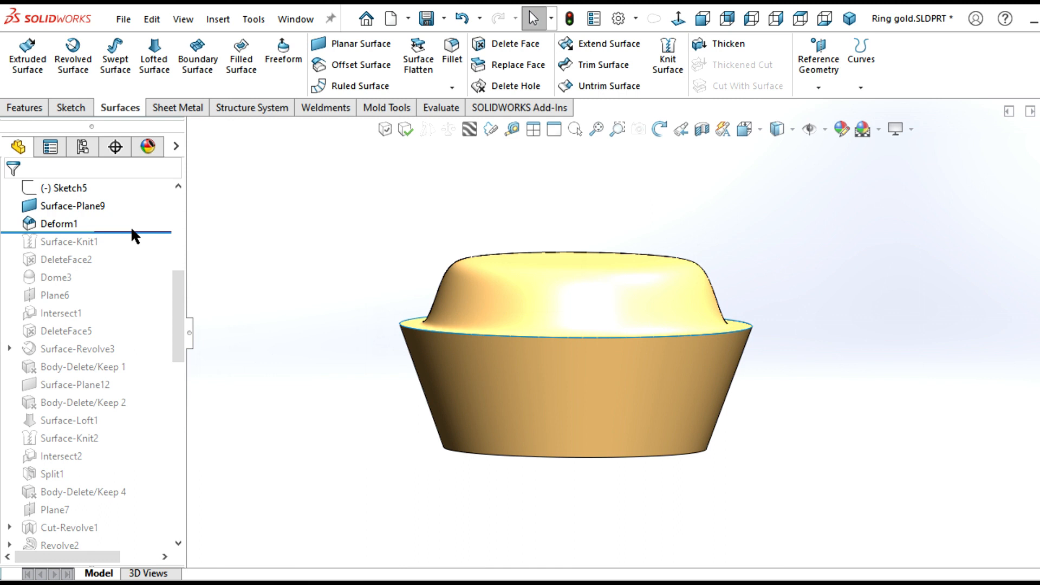
- Roll the feature history forward past Surface-Knit1 and inspect the knitted body from above
left_click_drag(133, 232, 136, 246)
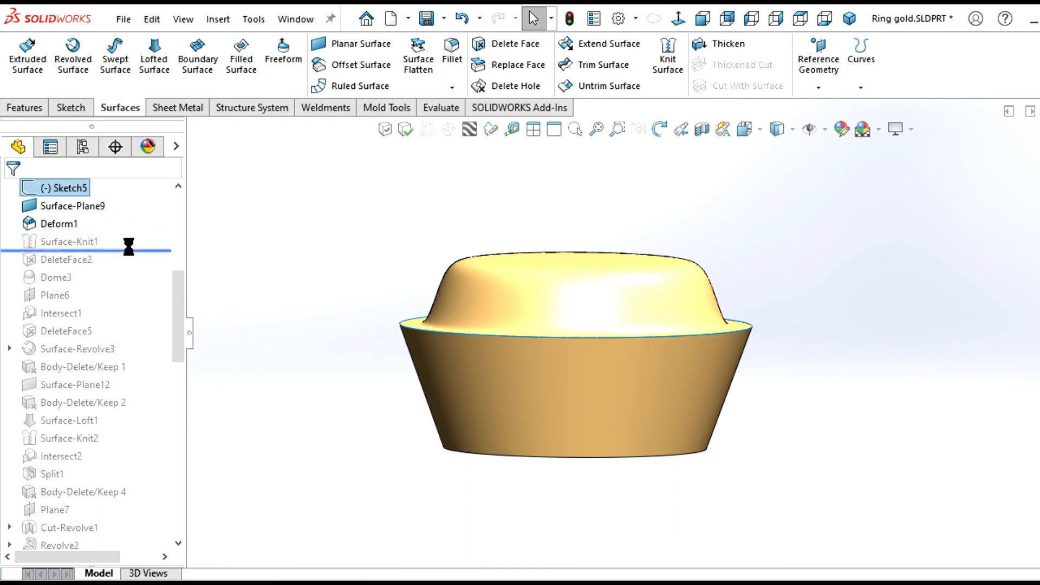
left_click(80, 243)
middle_click_drag(420, 327, 440, 374)
- Roll the feature history forward past DeleteFace2 and Dome3, and inspect the dome on the body from the side
left_click_drag(117, 248, 80, 286)
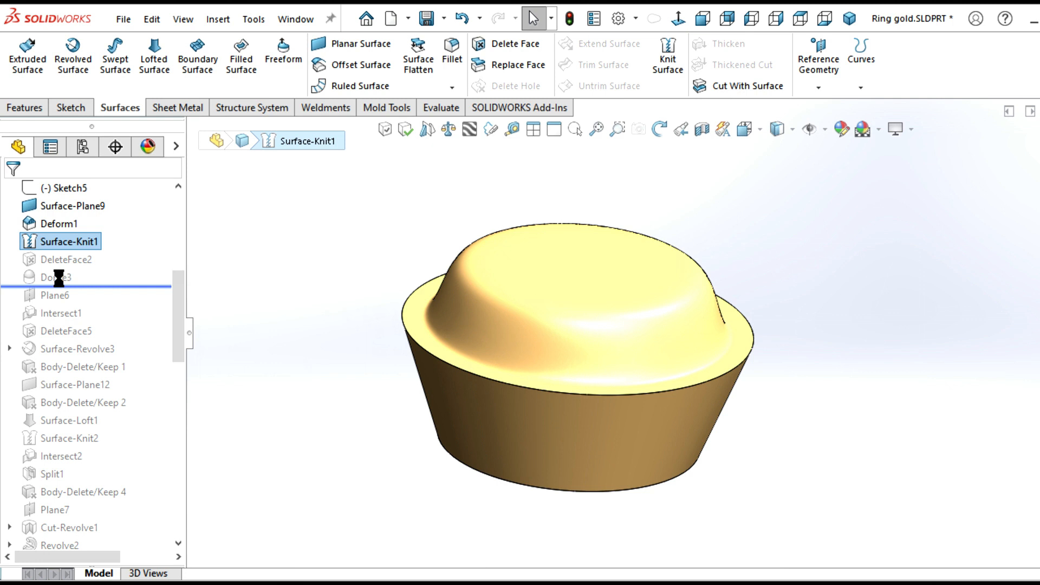
left_click(59, 277)
middle_click_drag(421, 342, 416, 298)
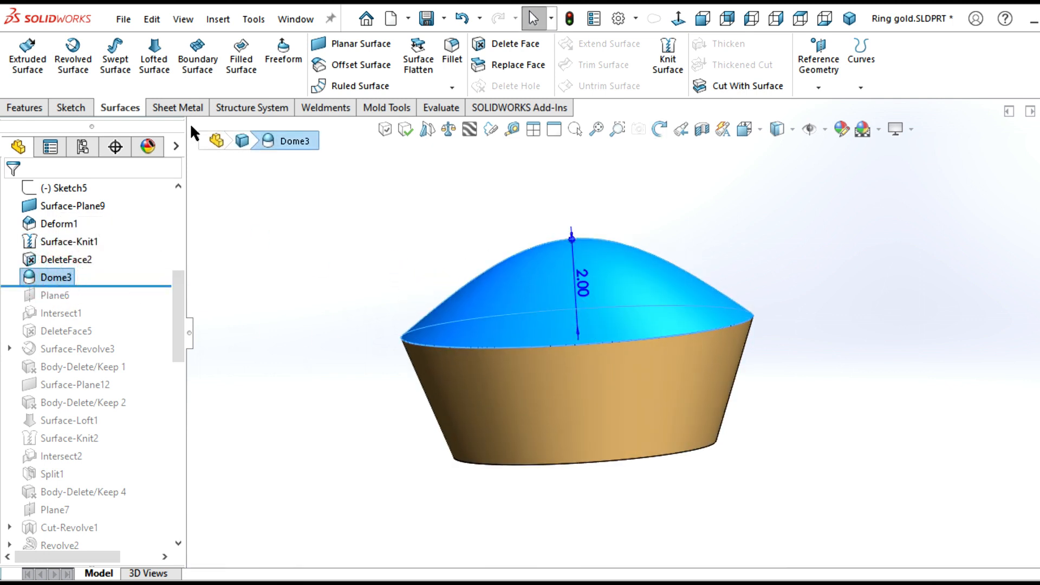
left_click(209, 18)
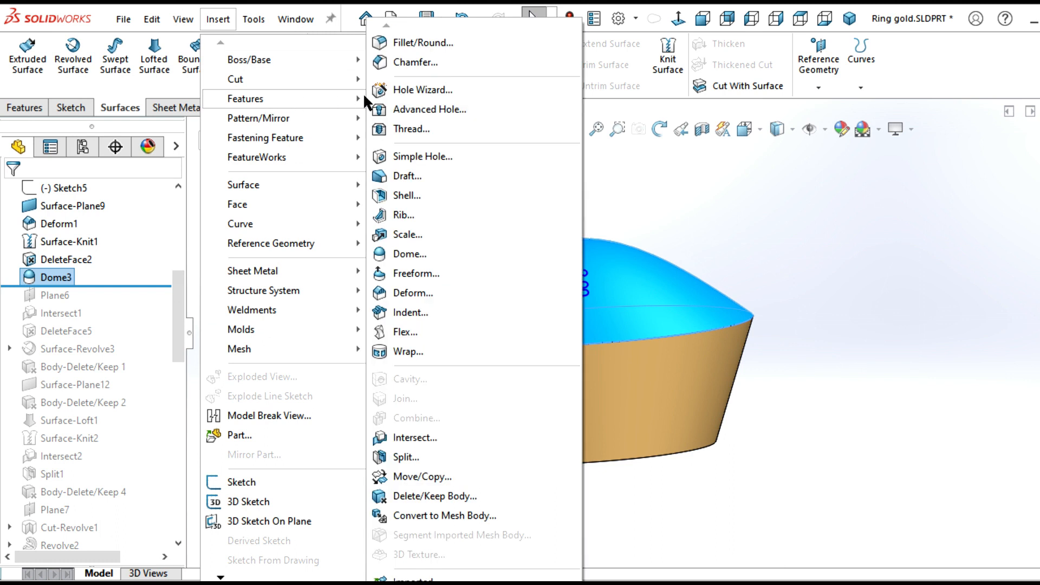
left_click(412, 253)
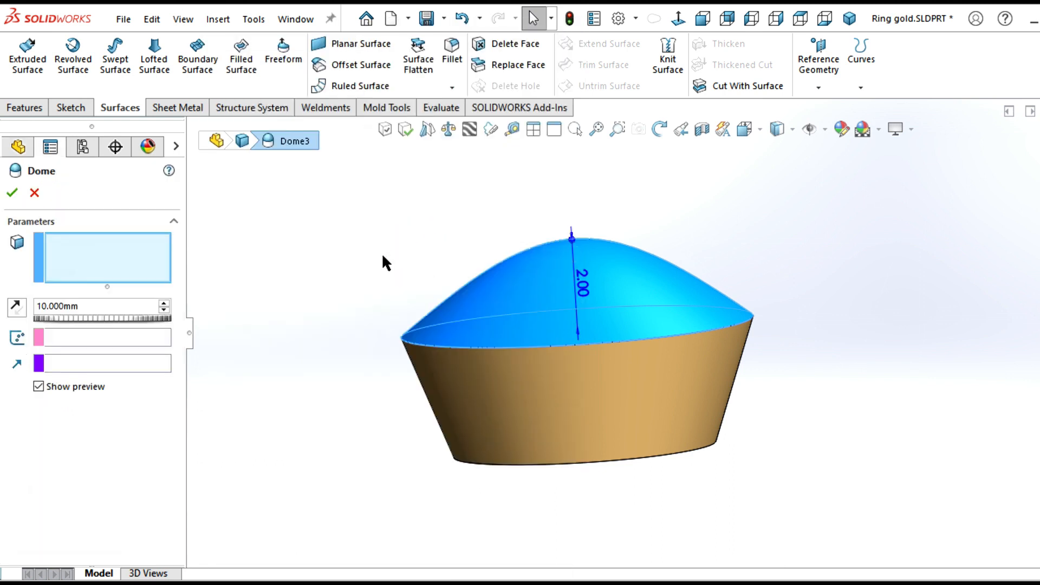
left_click(34, 193)
- Roll the feature history forward past Intersect1 and examine Plane6 and the flat circular face on top of the dome
mouse_move(179, 277)
left_mouse_down()
mouse_move(182, 308)
mouse_move(182, 291)
left_mouse_up()
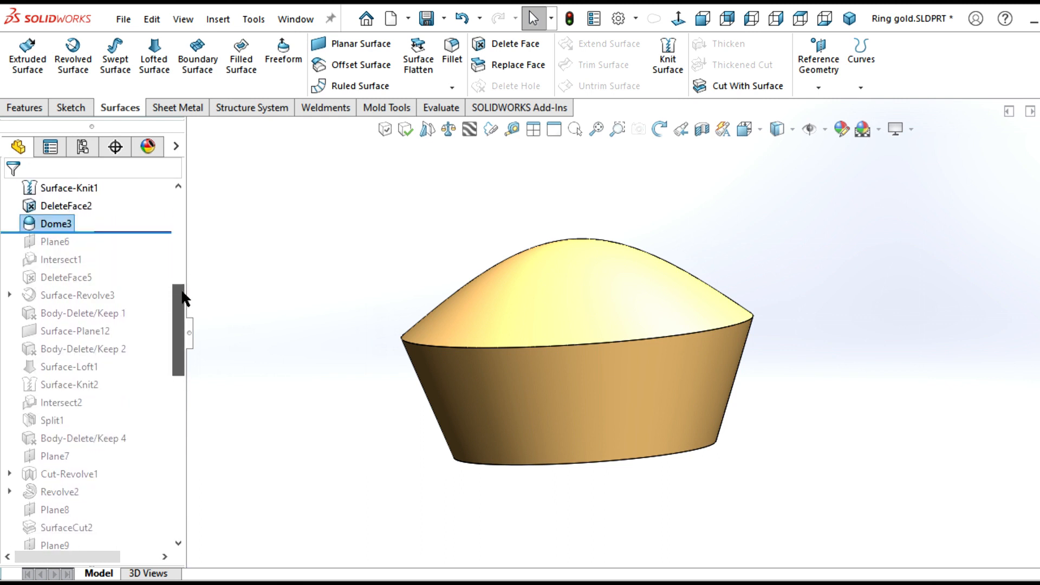
left_click_drag(158, 233, 159, 263)
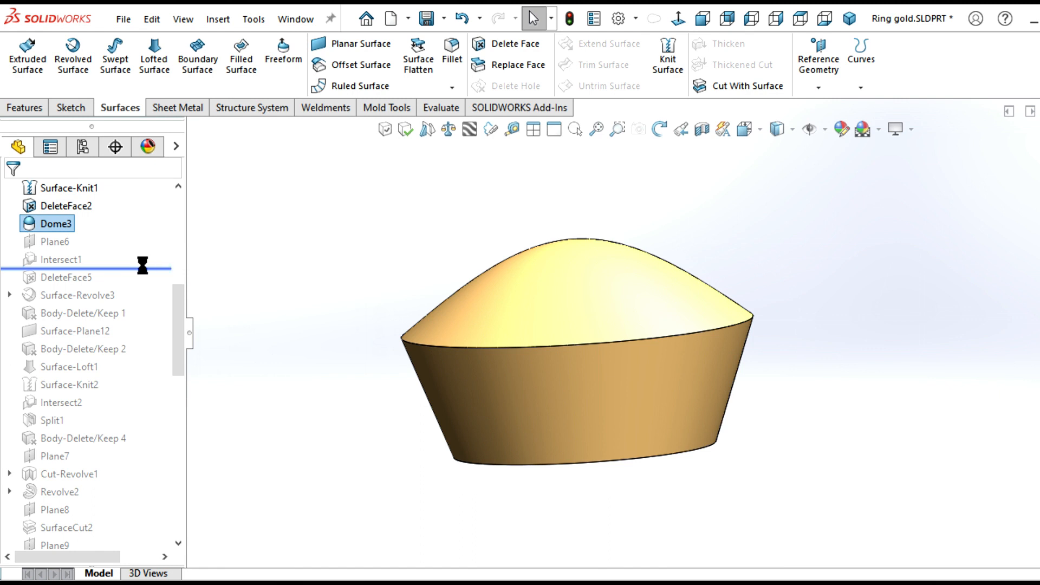
left_click(69, 260)
mouse_move(307, 297)
middle_mouse_down()
mouse_move(355, 304)
mouse_move(339, 303)
middle_mouse_up()
left_click(60, 242)
middle_click_drag(197, 265, 216, 381)
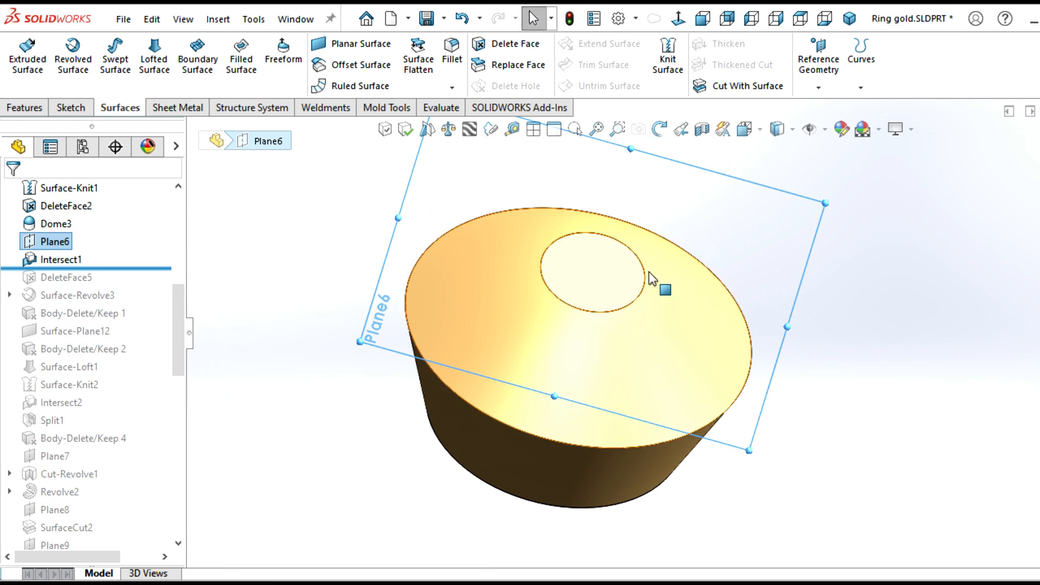
scroll(653, 277, "down", 1)
left_click(56, 260)
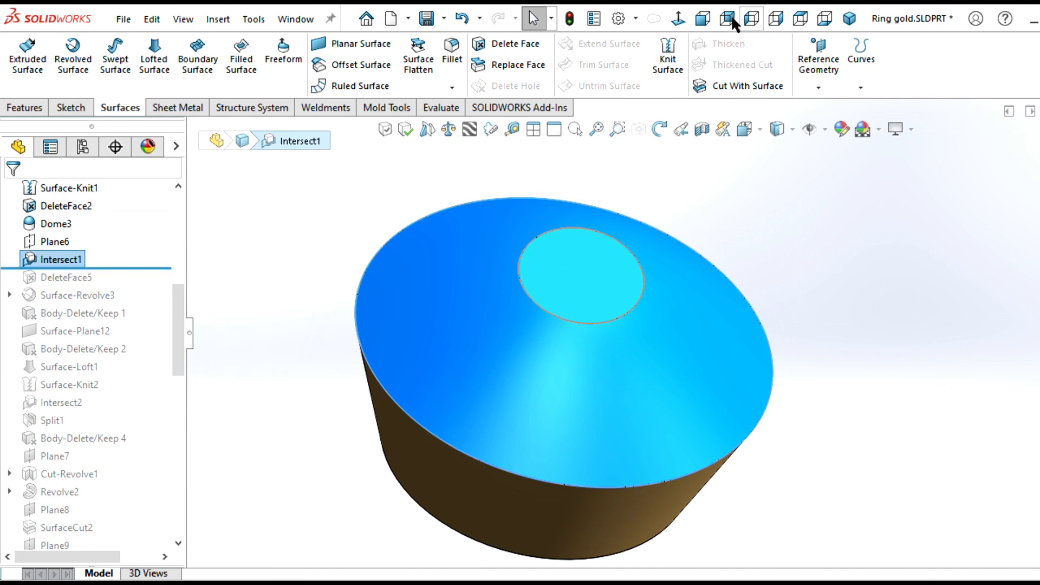
- Roll the feature history forward past DeleteFace5 and inspect the remaining side surface and detached circular face from the front and above
left_click(702, 19)
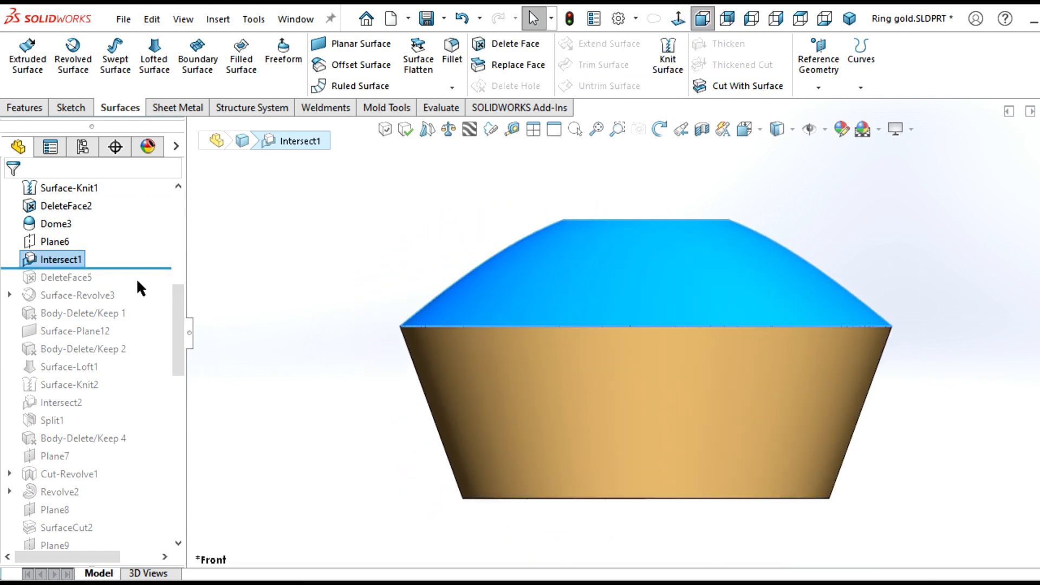
left_click_drag(137, 267, 136, 283)
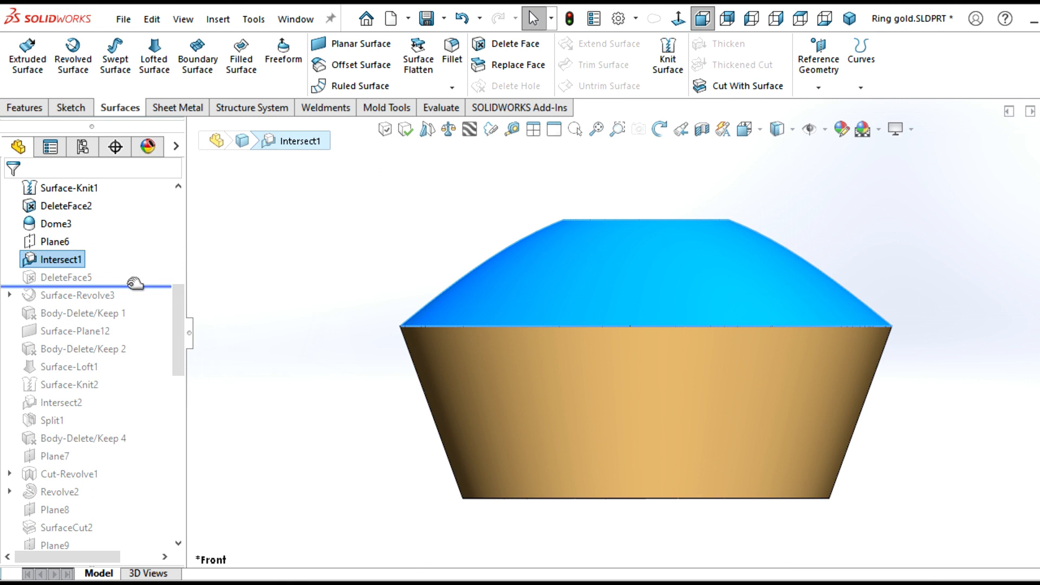
left_click(64, 277)
middle_click_drag(494, 259, 471, 294)
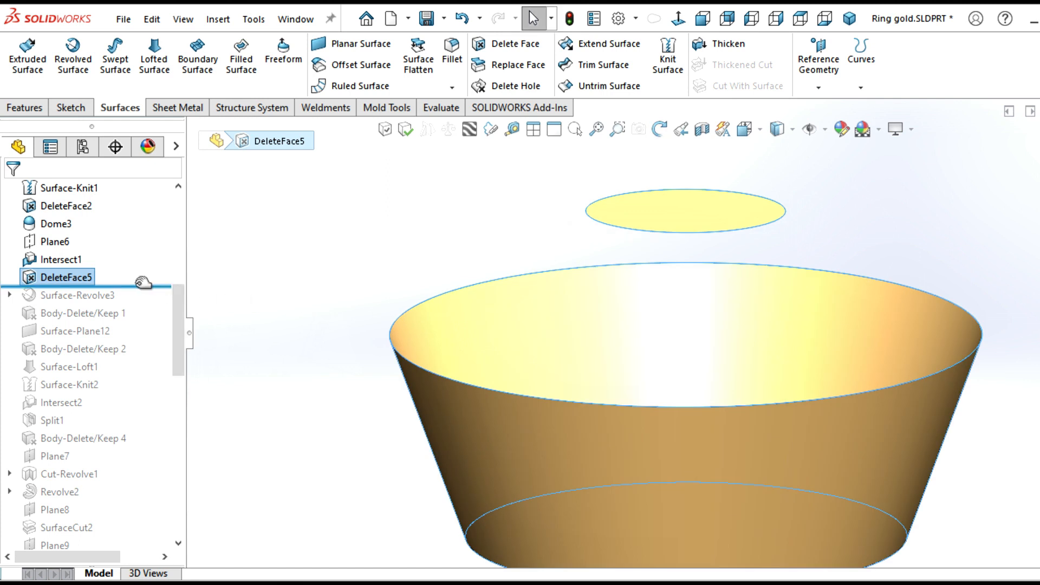
- Roll the feature history forward past Surface-Revolve3 and inspect the revolved surface together with its Sketch6 profile
left_click_drag(141, 284, 142, 296)
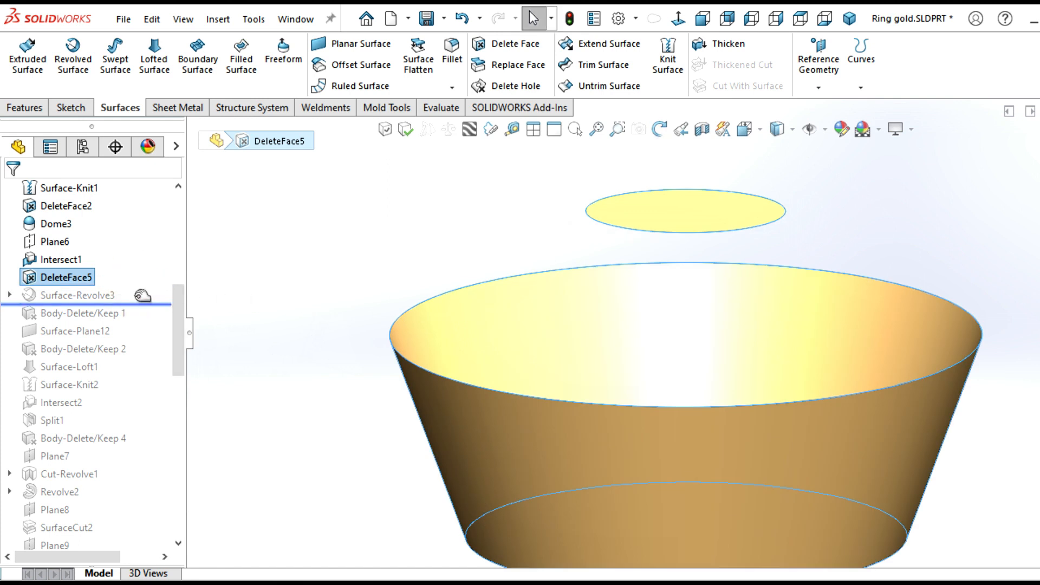
left_click(103, 295)
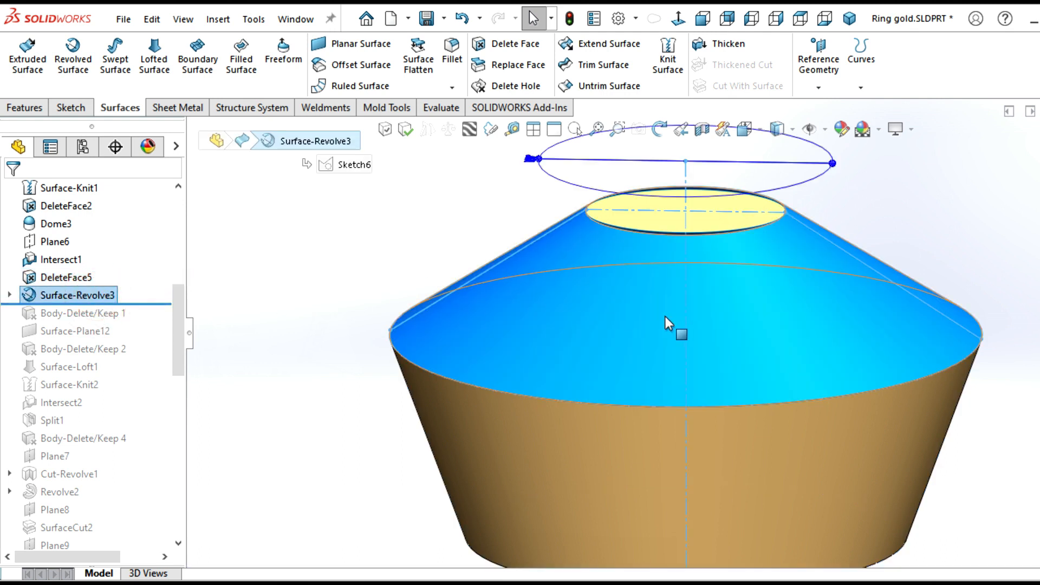
scroll(665, 317, "up", 3)
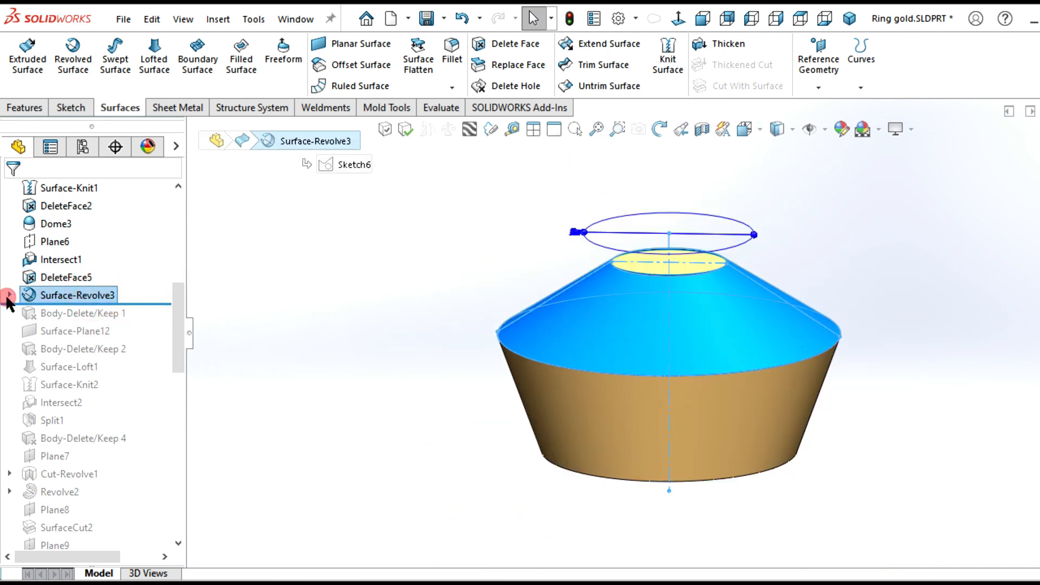
left_click(9, 295)
left_click(74, 312)
middle_click_drag(328, 332, 335, 295)
left_click(80, 316)
left_click(178, 312)
left_click(248, 322)
- Roll the feature history forward past Body-Delete/Keep 1, Surface-Plane12 and Body-Delete/Keep 2, inspecting the remaining surfaces from above
left_click_drag(177, 314, 179, 346)
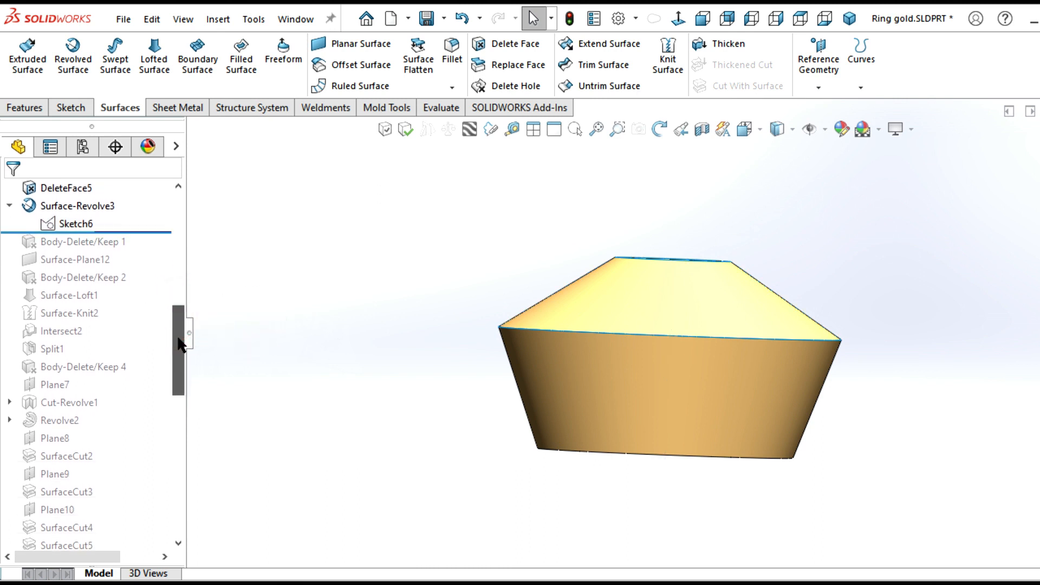
left_click_drag(139, 233, 145, 244)
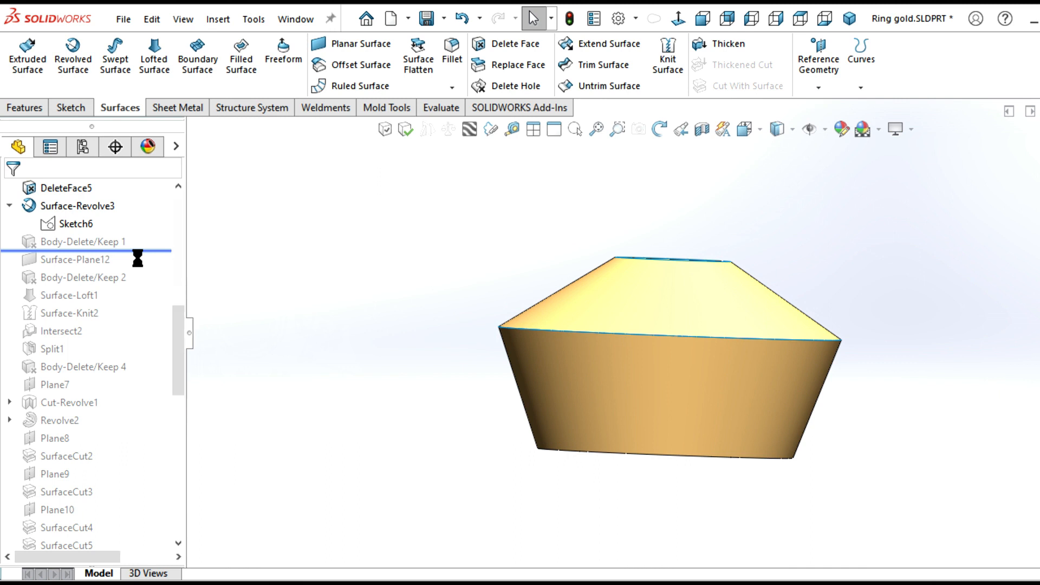
middle_click_drag(374, 279, 365, 334)
scroll(935, 336, "down", 2)
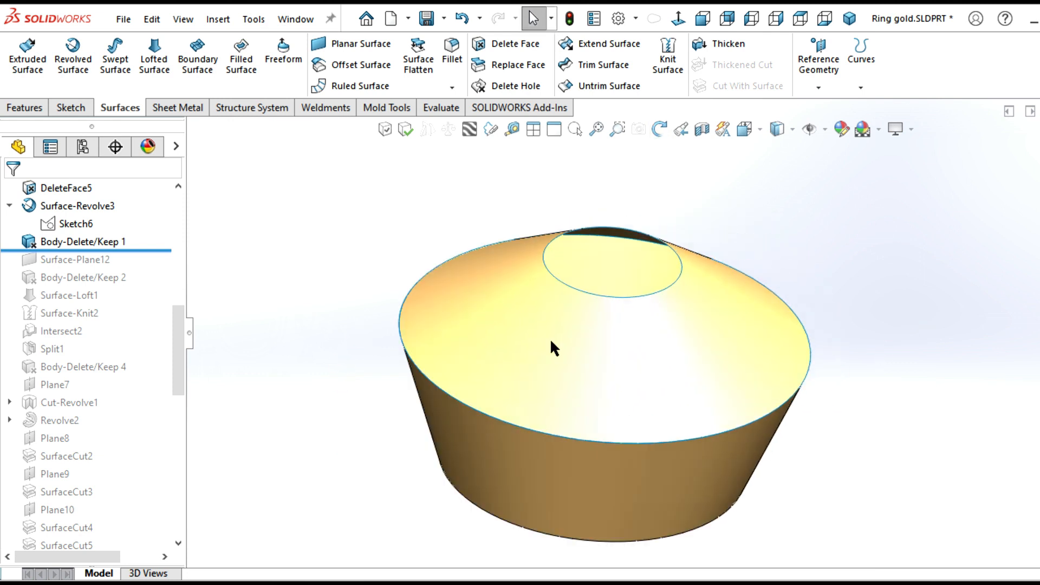
left_click_drag(160, 248, 114, 283)
middle_click_drag(438, 366, 432, 409)
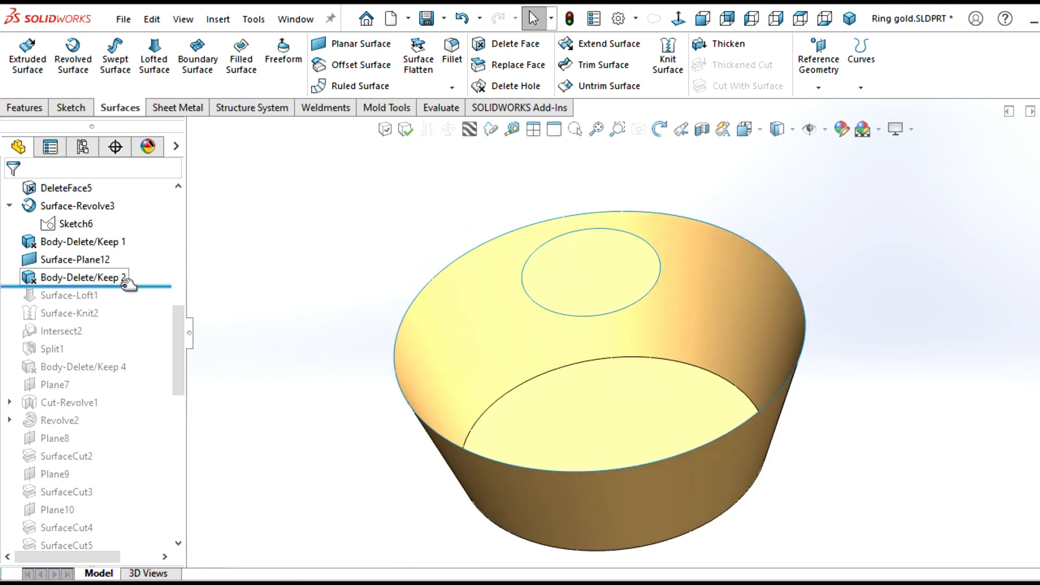
- Roll the feature history forward past Surface-Loft1 and inspect the lofted surface between the circular face and the upper rim
left_click_drag(135, 284, 130, 303)
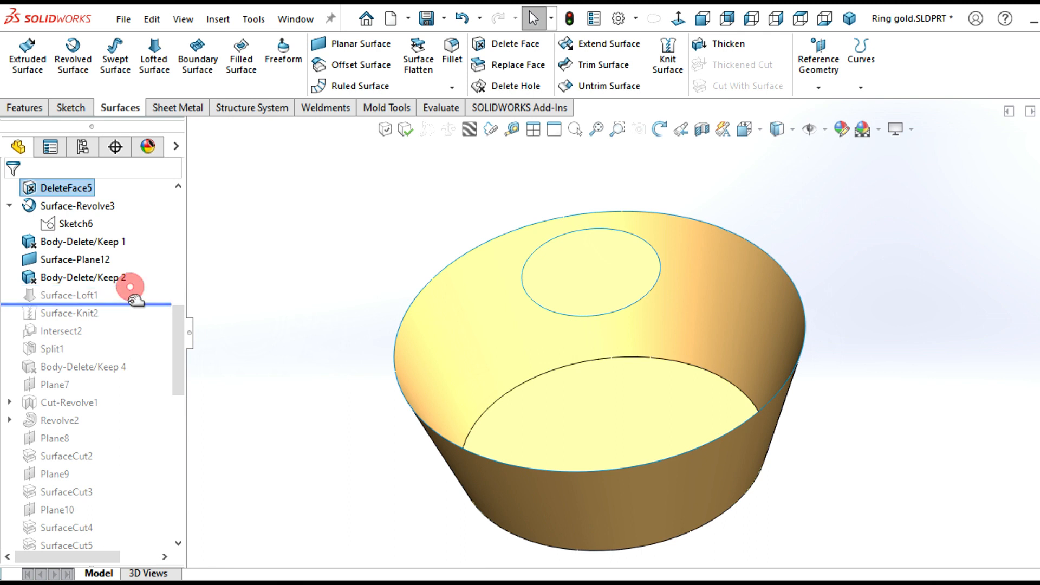
left_click(73, 295)
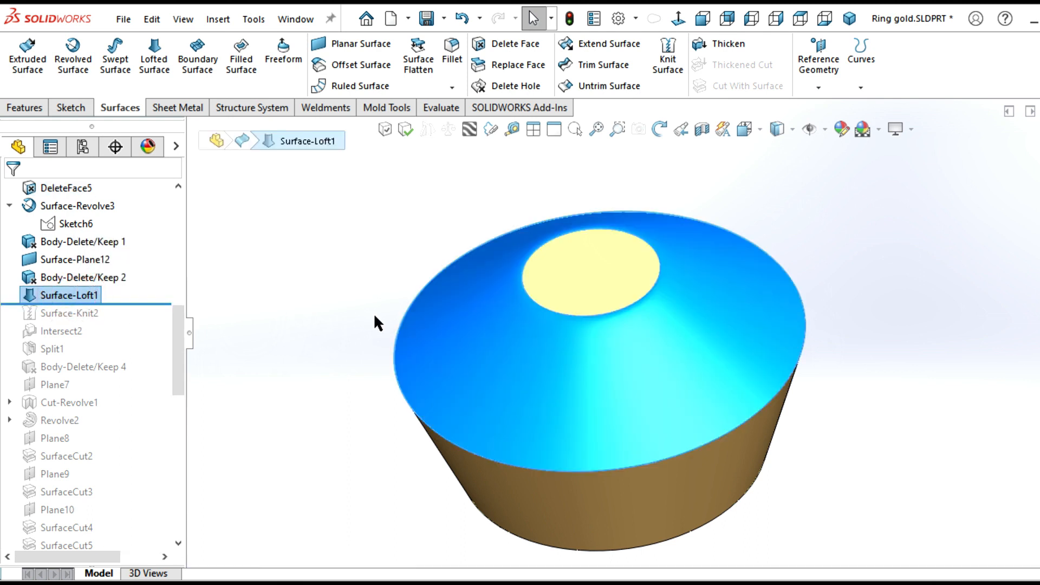
middle_click_drag(401, 291, 383, 267)
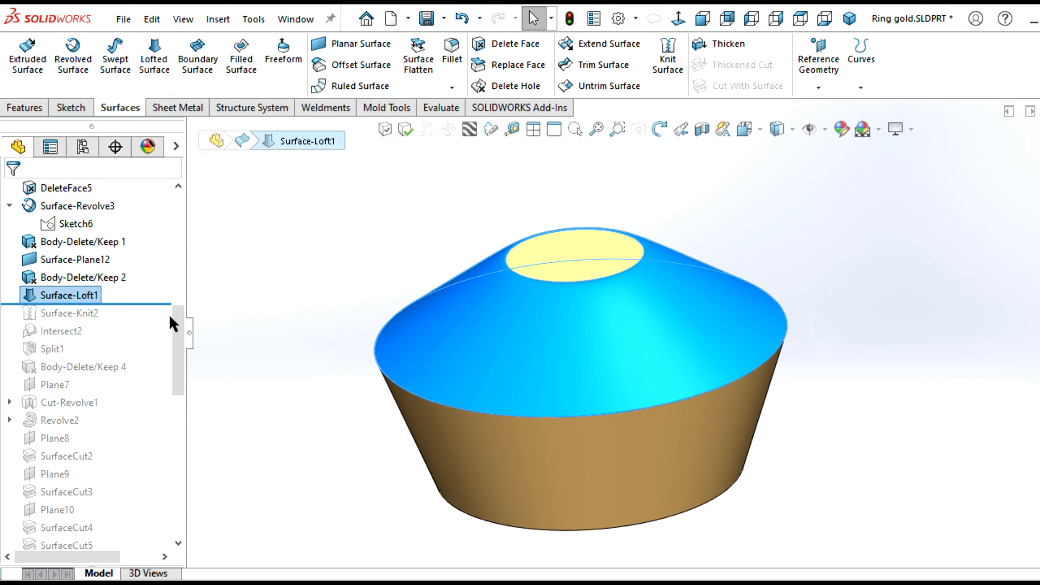
- Roll the feature history forward past Surface-Knit2 and select that feature to inspect the knitted body
left_click_drag(181, 318, 181, 326)
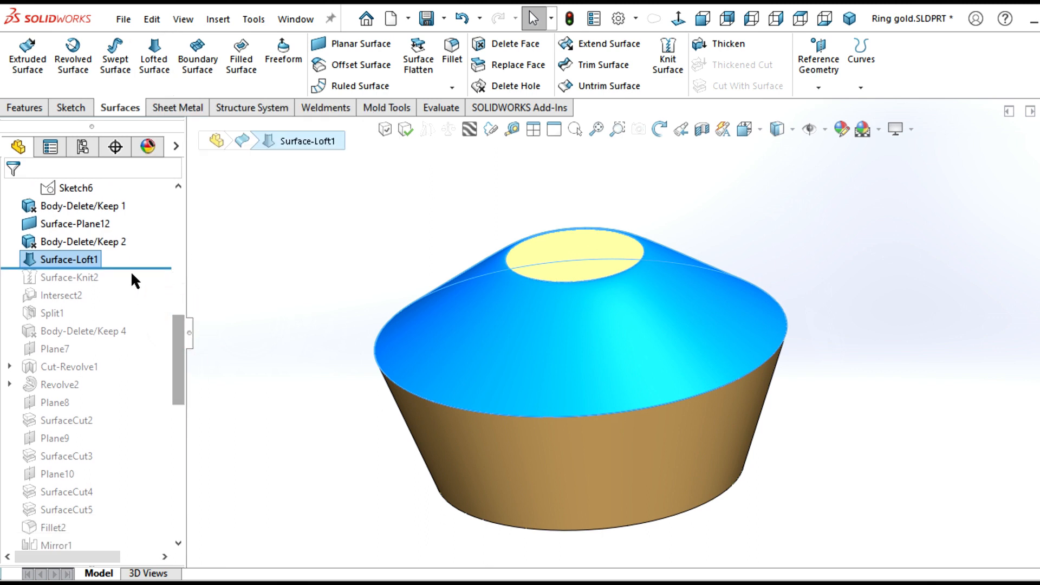
left_click_drag(141, 268, 133, 280)
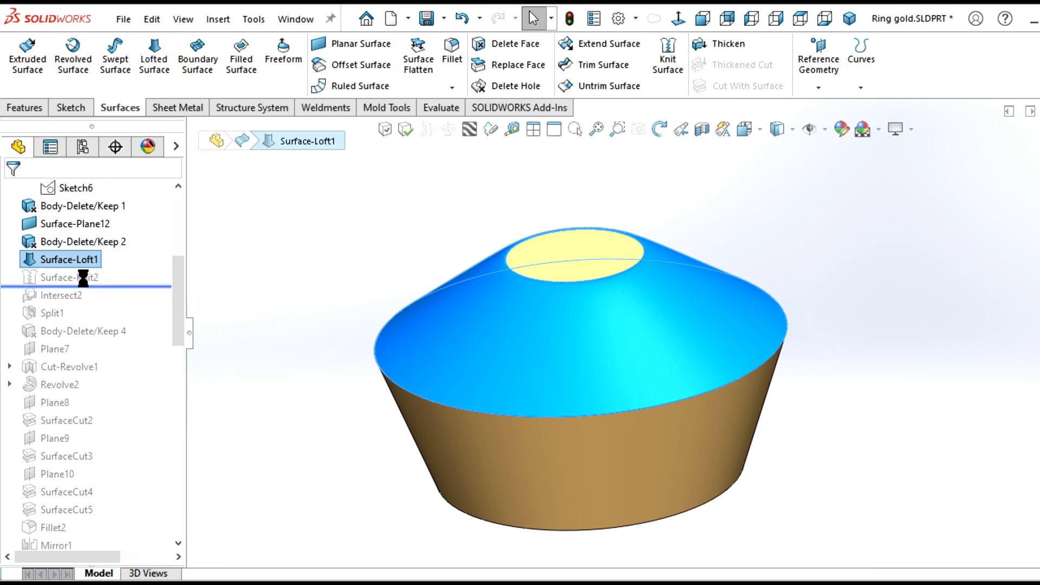
left_click(89, 277)
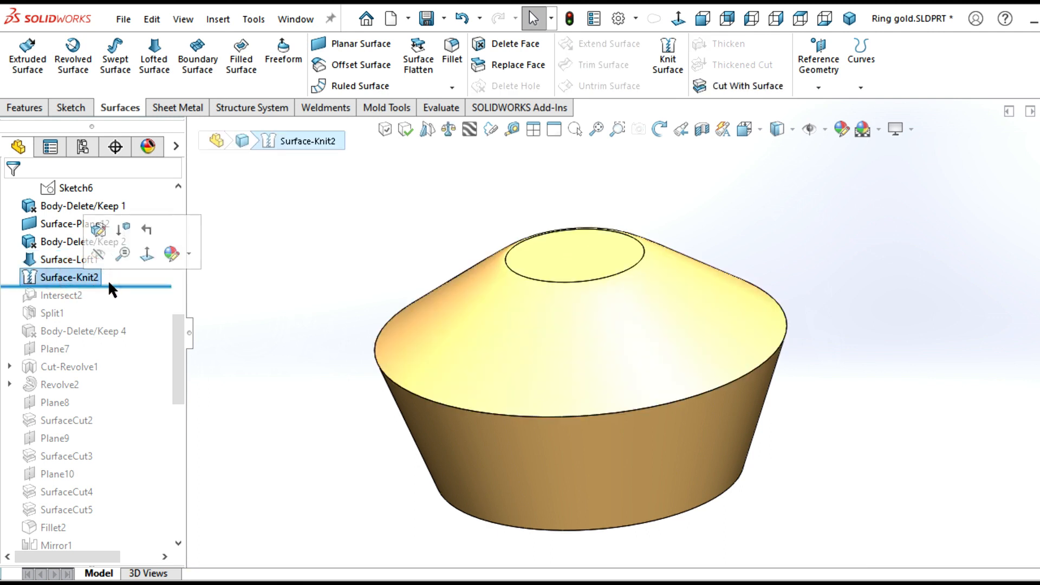
left_click_drag(113, 286, 115, 291)
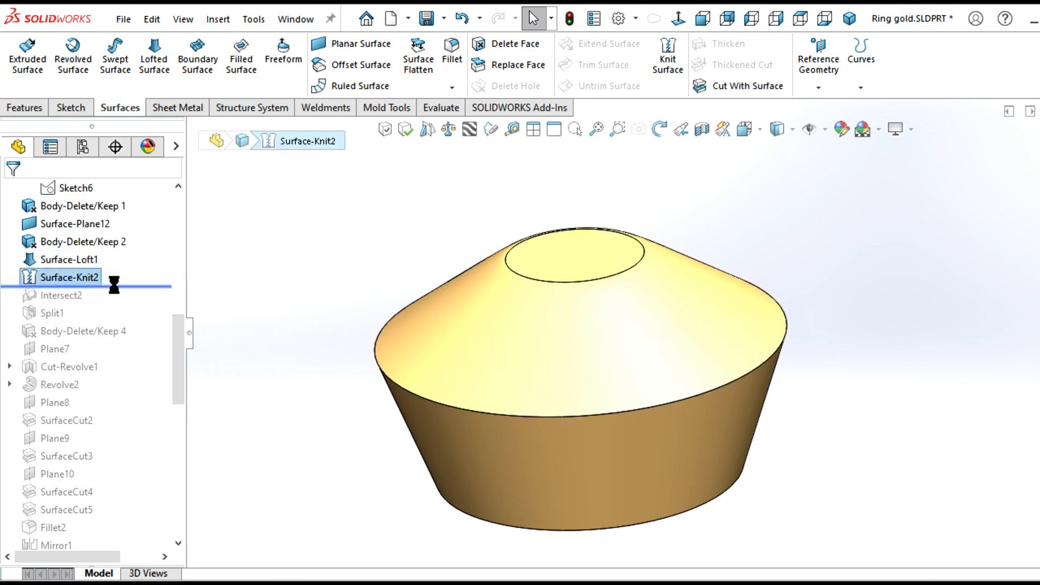
- Roll the feature history forward past Intersect2 and Split1, and inspect how Split1 divides the body
mouse_move(124, 285)
left_mouse_down()
mouse_move(116, 282)
mouse_move(111, 319)
left_mouse_up()
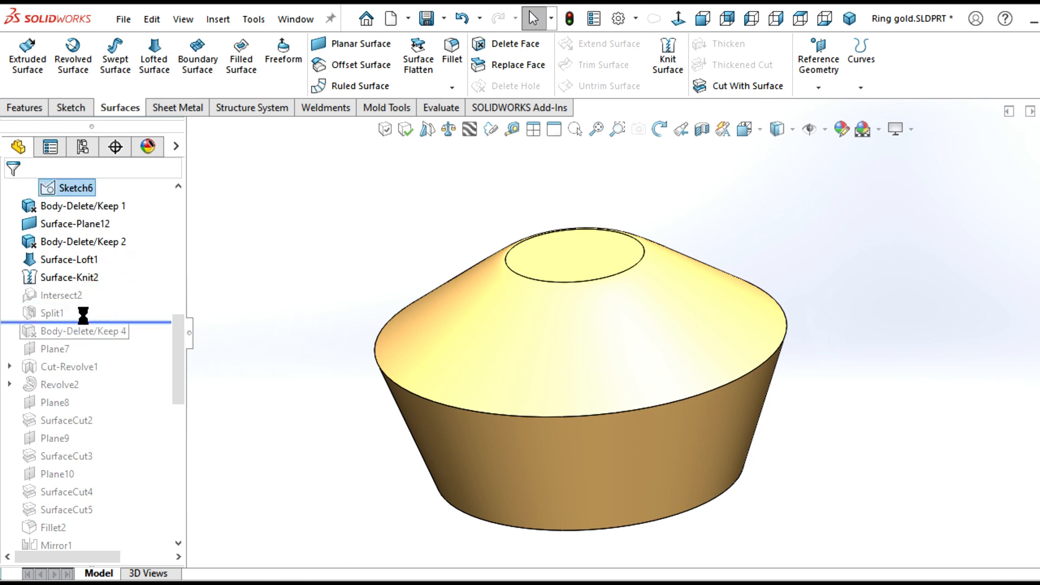
left_click(56, 313)
mouse_move(335, 329)
middle_mouse_down()
mouse_move(360, 456)
mouse_move(355, 369)
mouse_move(302, 355)
mouse_move(343, 351)
mouse_move(342, 337)
middle_mouse_up()
left_click(188, 333)
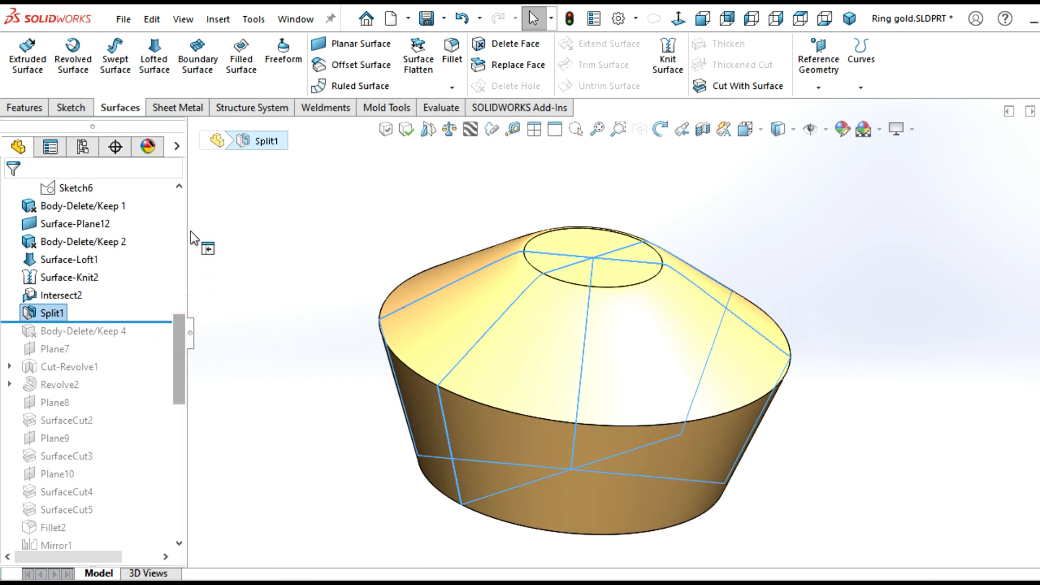
- Expand the Solid Bodies folder and highlight each body from Split1[1] to Split1[4] in turn
left_click_drag(181, 332, 177, 222)
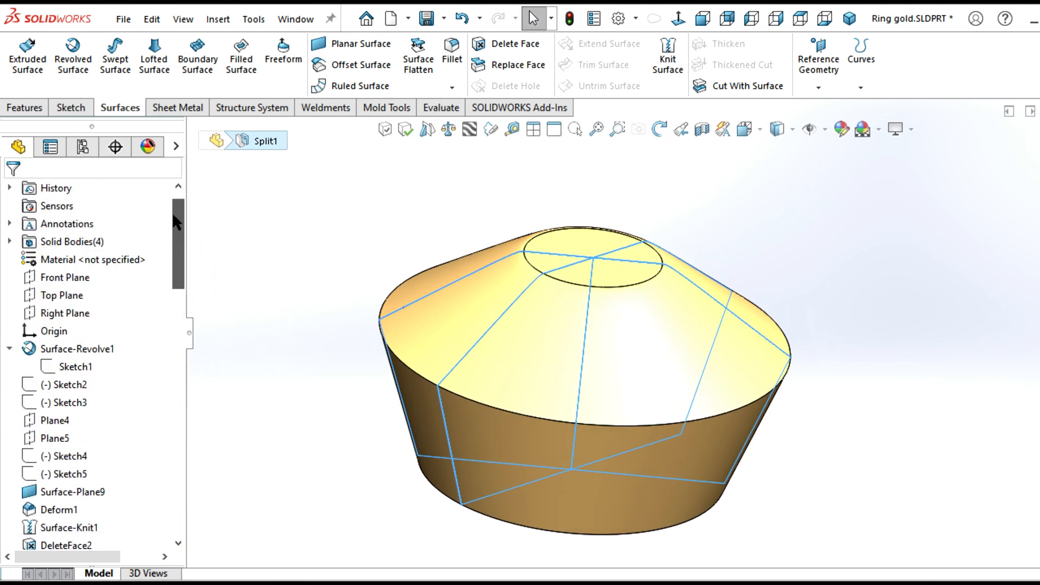
left_click(9, 242)
left_click(63, 261)
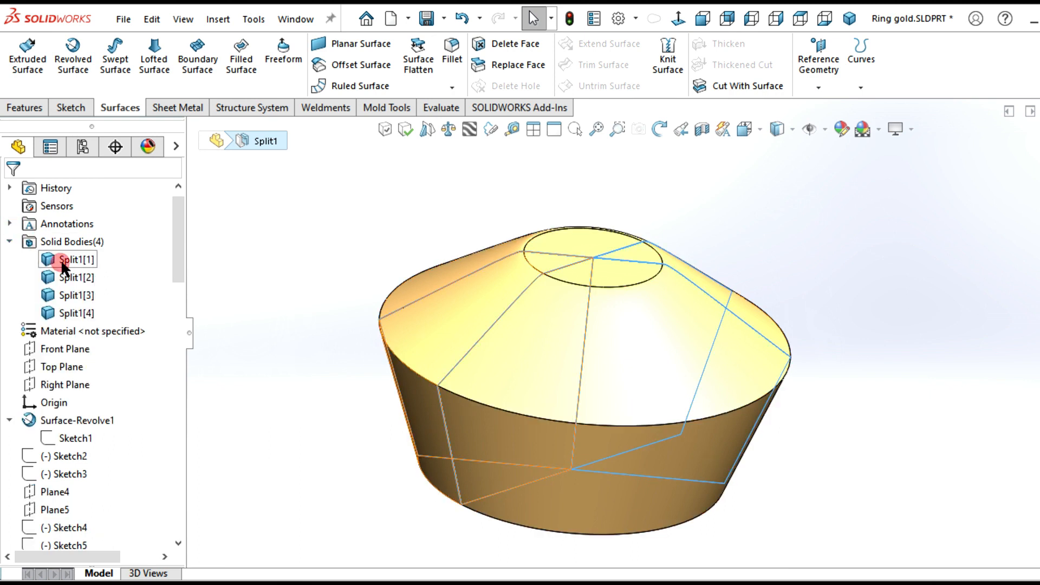
left_click(69, 278)
left_click(81, 293)
left_click(80, 312)
- Roll the feature history forward past Body-Delete/Keep 4 and Plane7, and inspect the remaining wedge-shaped body
left_click_drag(177, 255, 178, 381)
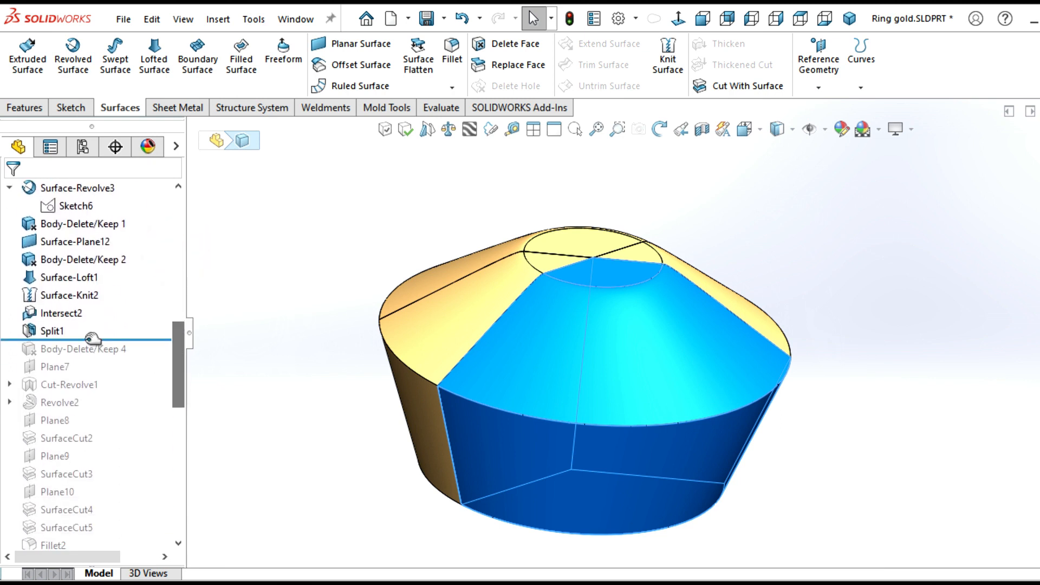
left_click_drag(143, 337, 166, 368)
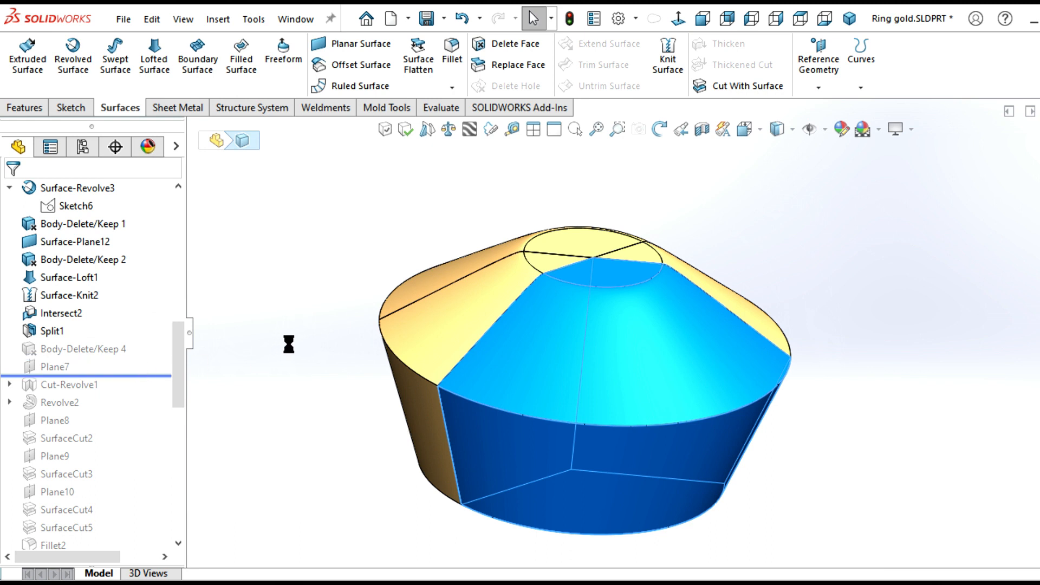
scroll(785, 352, "down", 3)
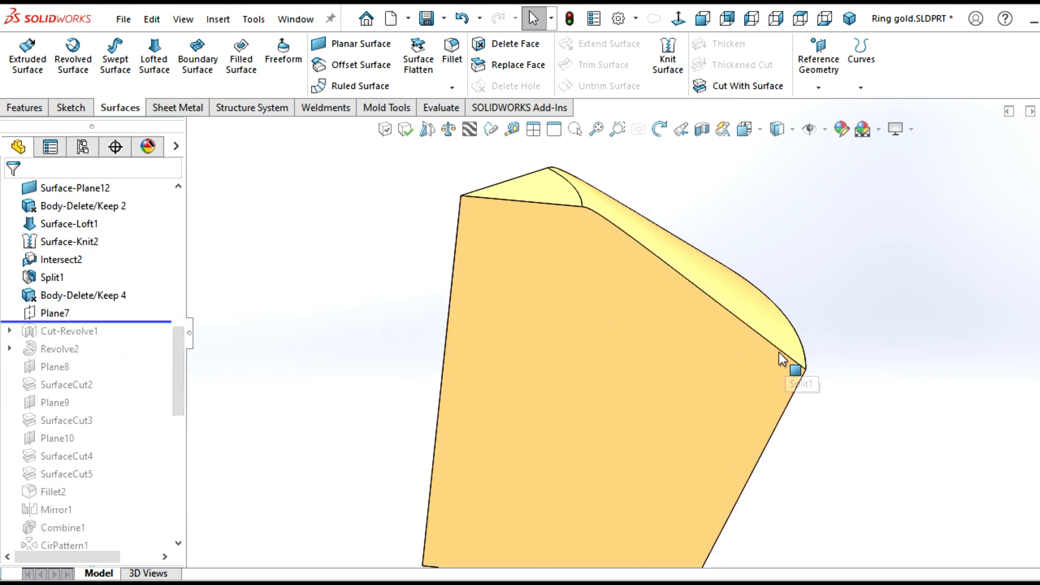
scroll(758, 355, "up", 3)
middle_click_drag(740, 360, 728, 382)
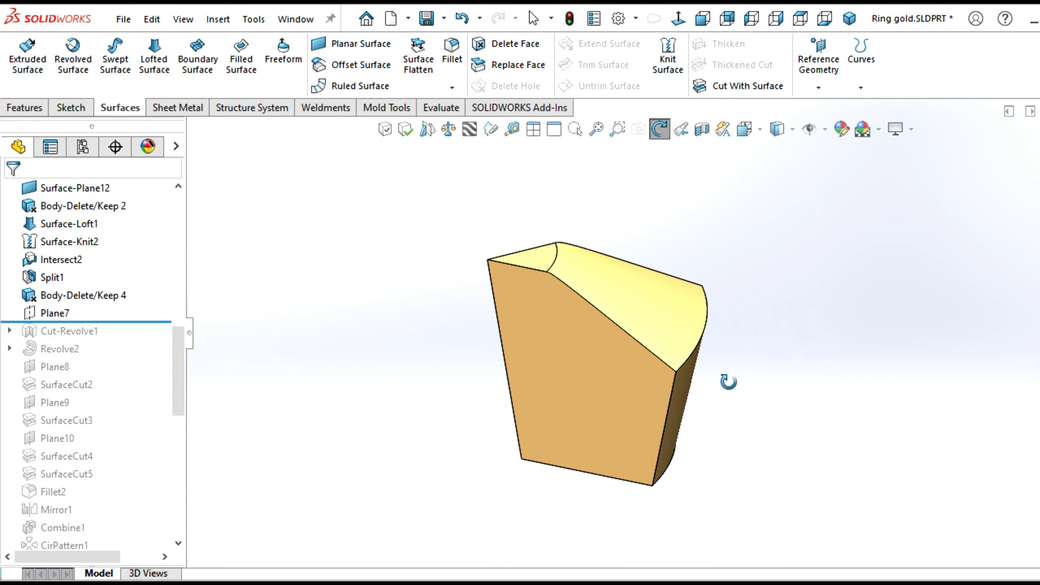
scroll(751, 385, "down", 2)
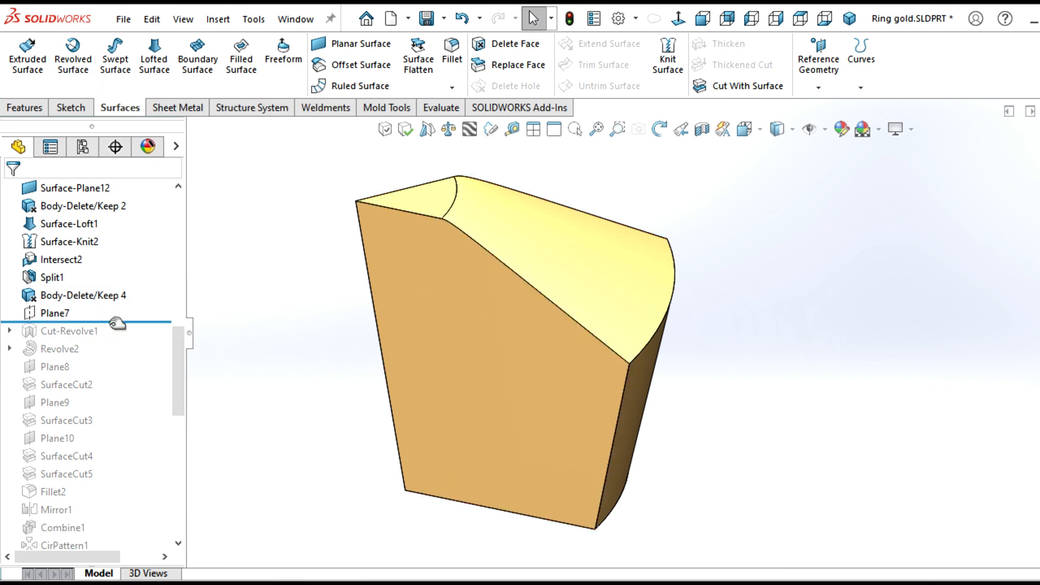
- Roll the feature history forward past Cut-Revolve1, examine its Sketch10 profile, and locate the Revolved Cut command that made it
left_click_drag(82, 321, 117, 339)
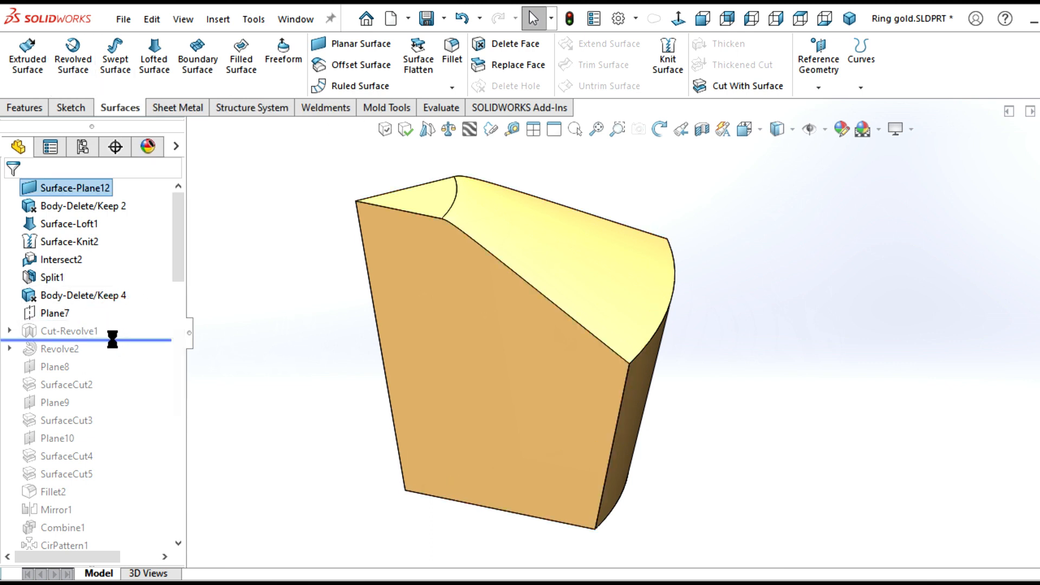
left_click(10, 330)
left_click(63, 344)
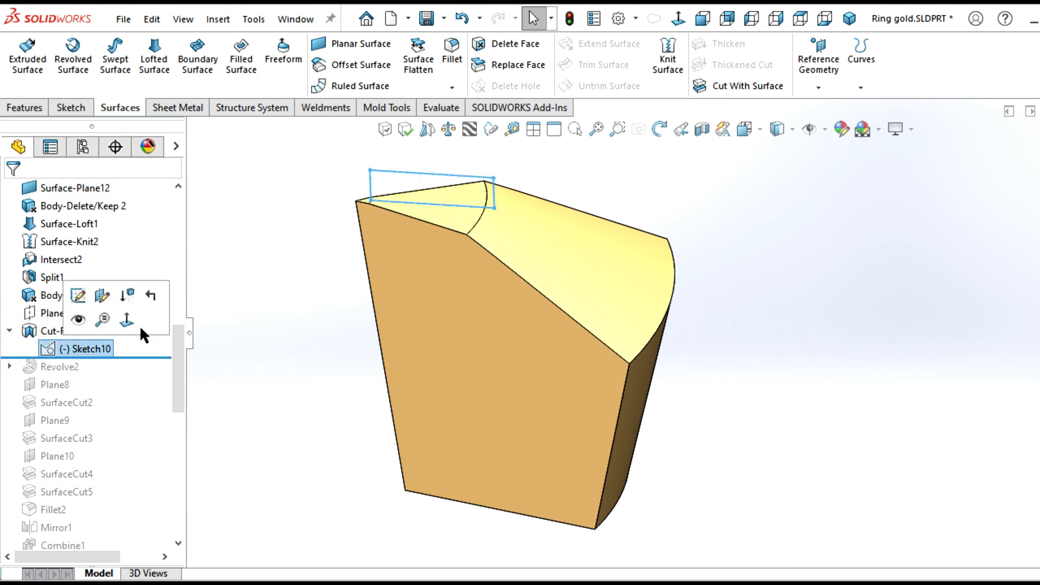
left_click(15, 106)
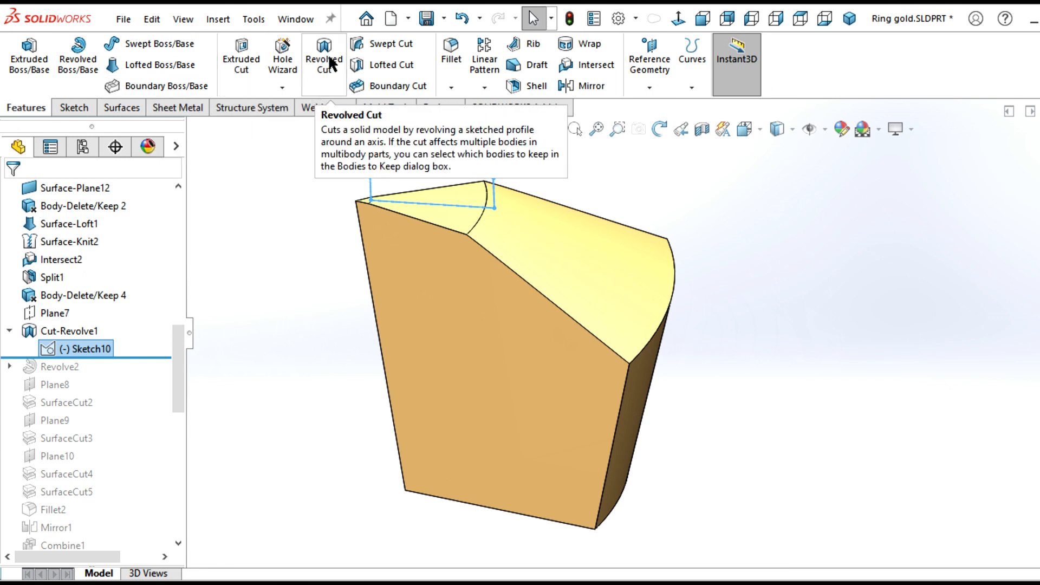
- Roll the feature history forward past Revolve2 and inspect the stepped revolved material on the wedge's sloped face
left_click_drag(135, 358, 135, 374)
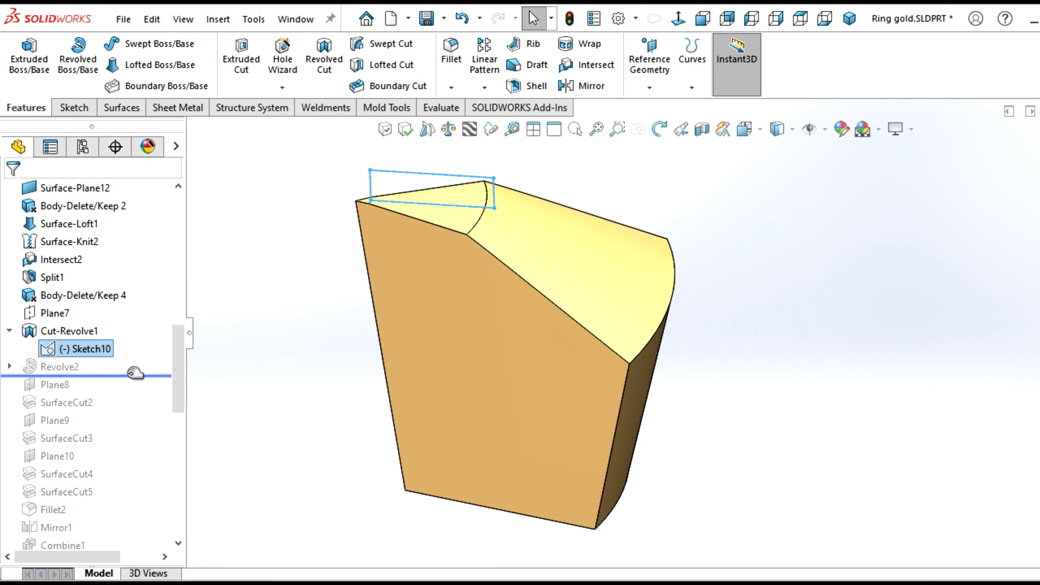
left_click(72, 366)
scroll(560, 304, "up", 3)
middle_click_drag(560, 304, 568, 268)
key("Escape")
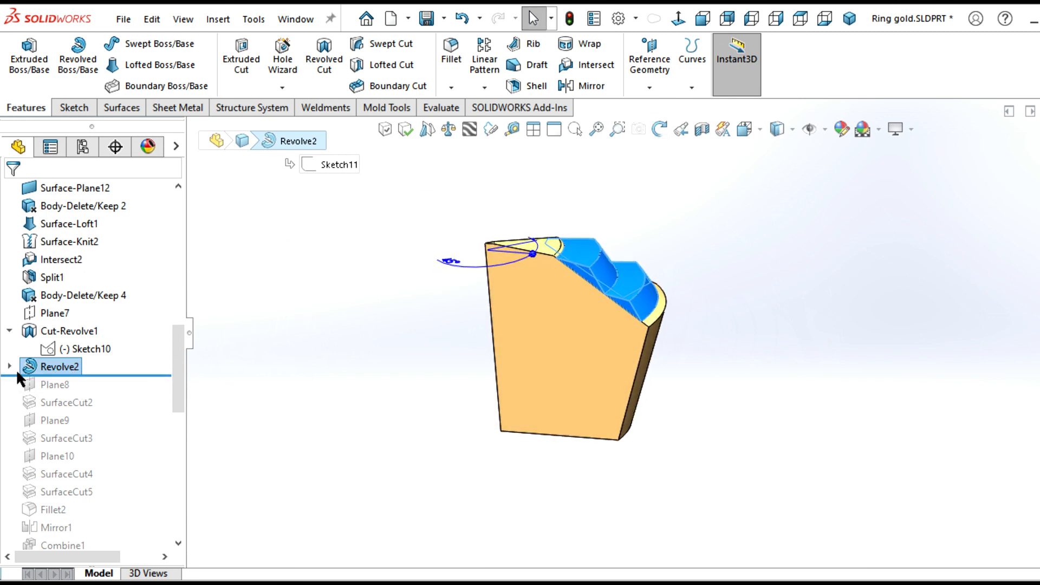
- Select Sketch11 under Revolve2 and examine its stepped profile on the wedge from the side and at an angle
left_click(8, 367)
left_click(65, 386)
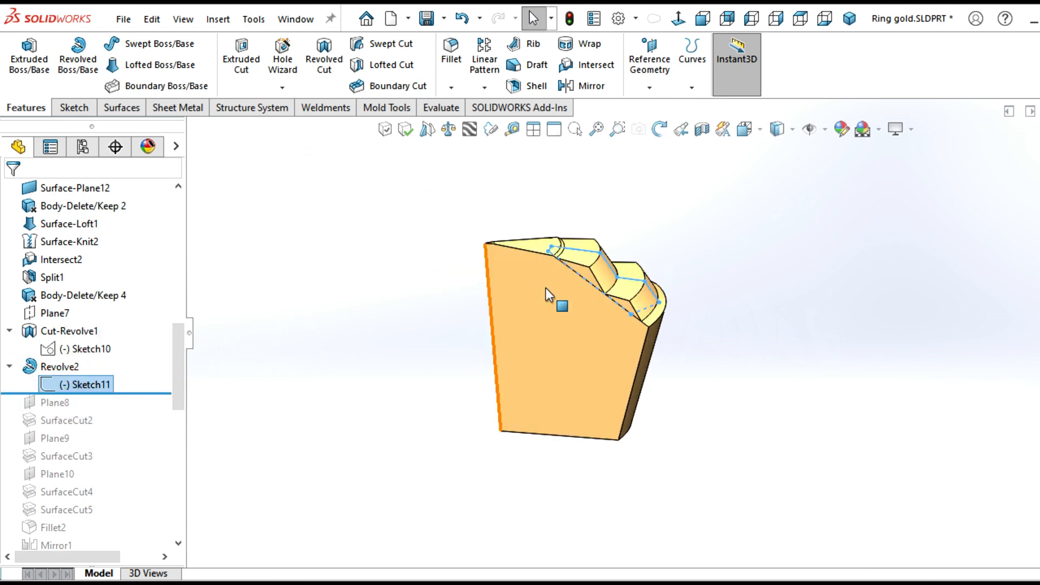
scroll(649, 313, "down", 3)
middle_click_drag(649, 312, 677, 257)
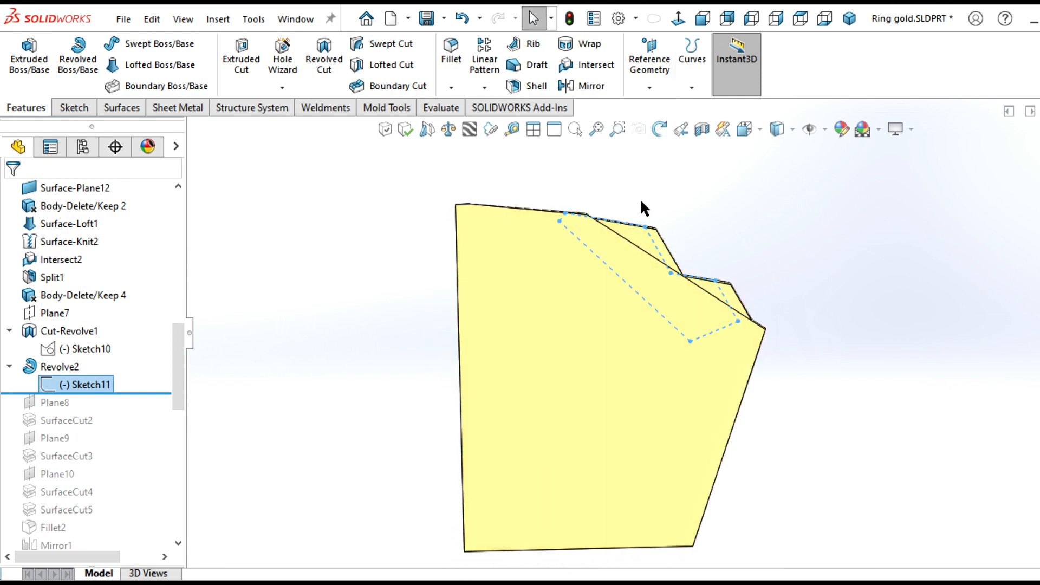
middle_click_drag(640, 199, 592, 211)
key("Escape")
scroll(599, 280, "up", 2)
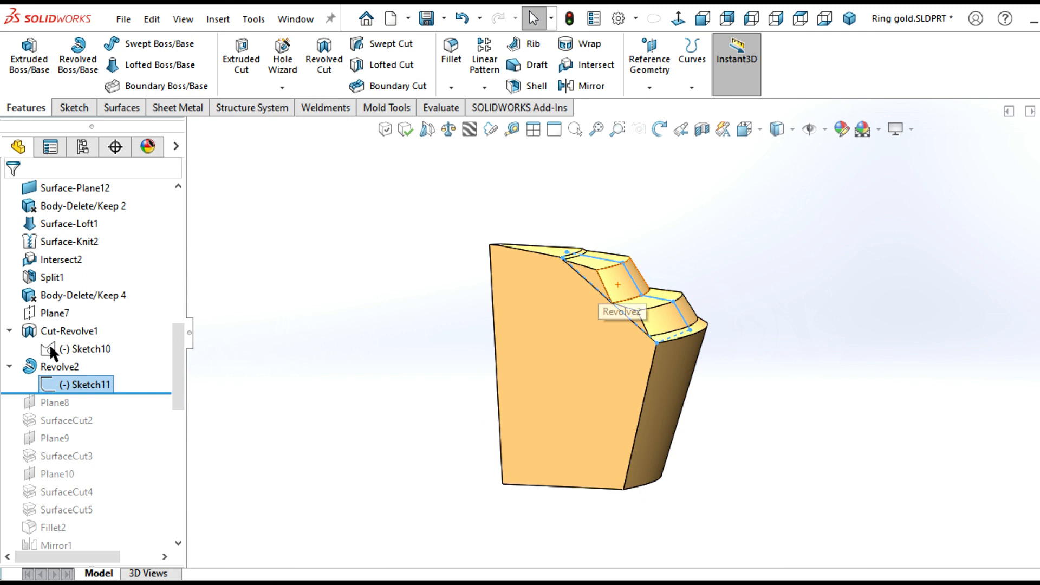
left_click_drag(179, 353, 179, 382)
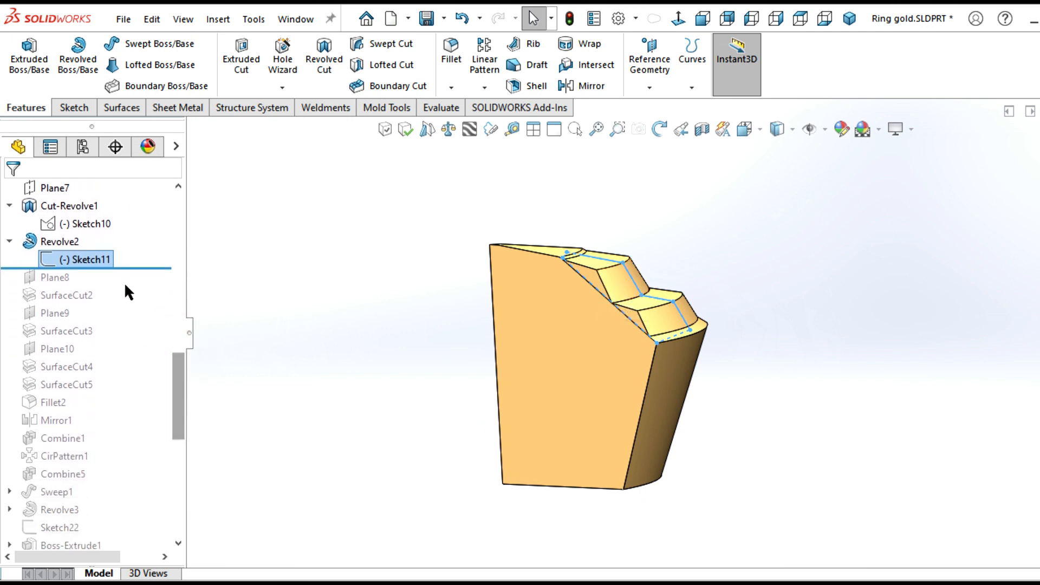
- Roll the feature history forward past Plane8 and SurfaceCut2, and highlight SurfaceCut2 to inspect its cut faces on the stepped slope
left_click_drag(138, 270, 129, 304)
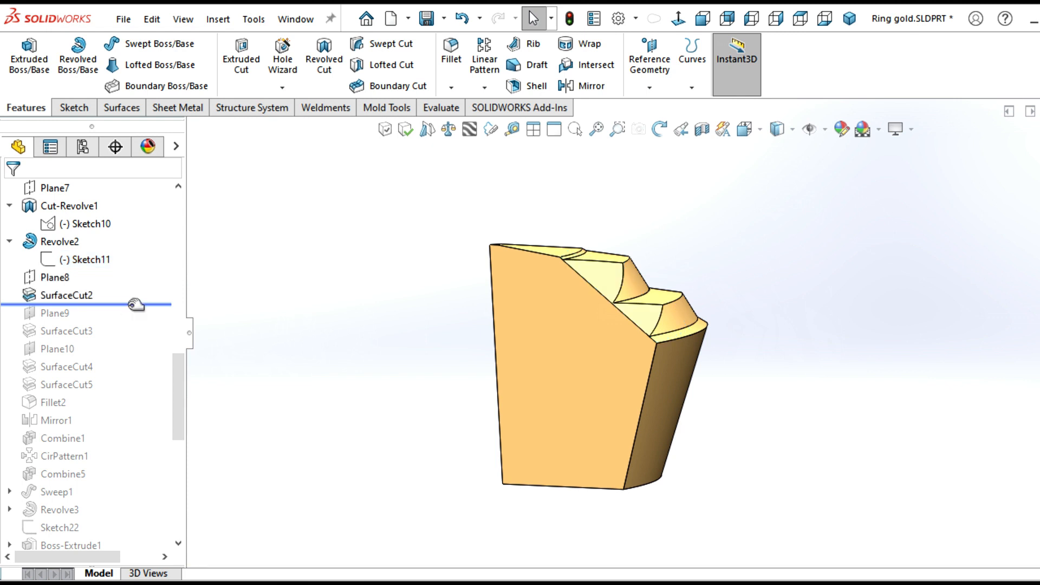
left_click(71, 296)
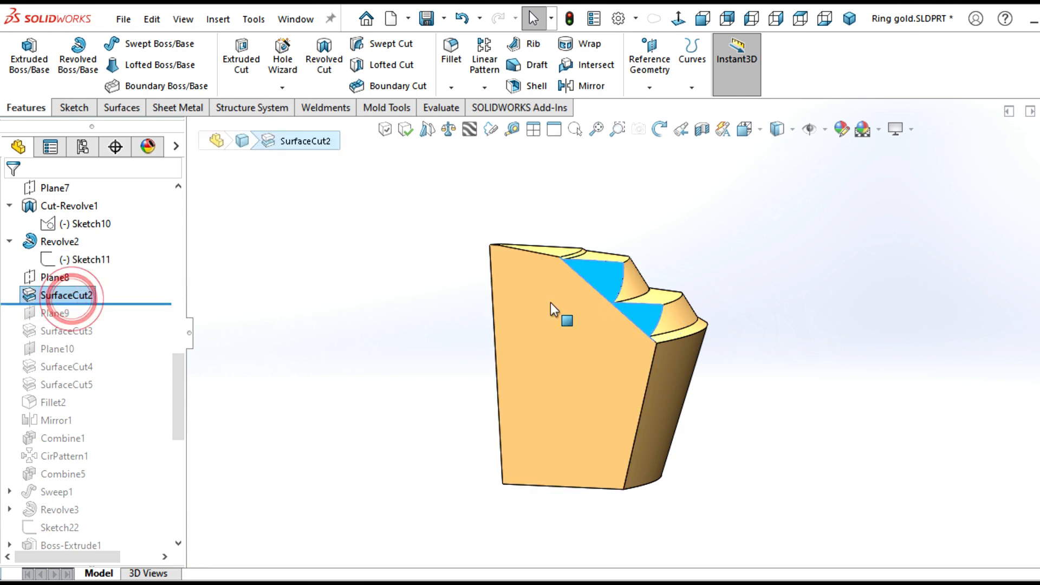
middle_click_drag(662, 332, 564, 351)
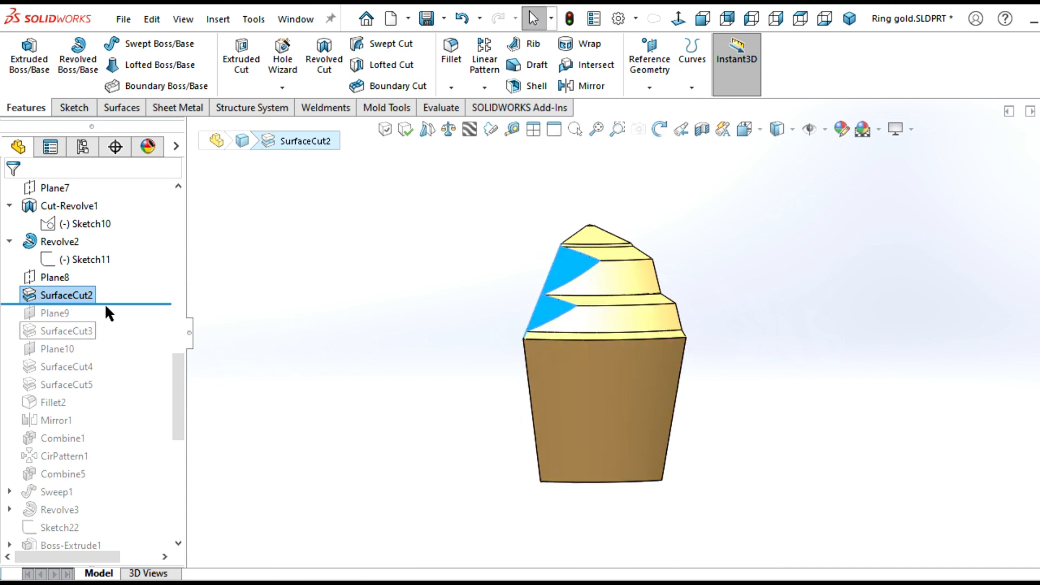
- Roll the feature history forward past Plane9, SurfaceCut3, Plane10 and SurfaceCut4, inspecting the wedge's trimmed faces from the front
left_click_drag(124, 301, 115, 342)
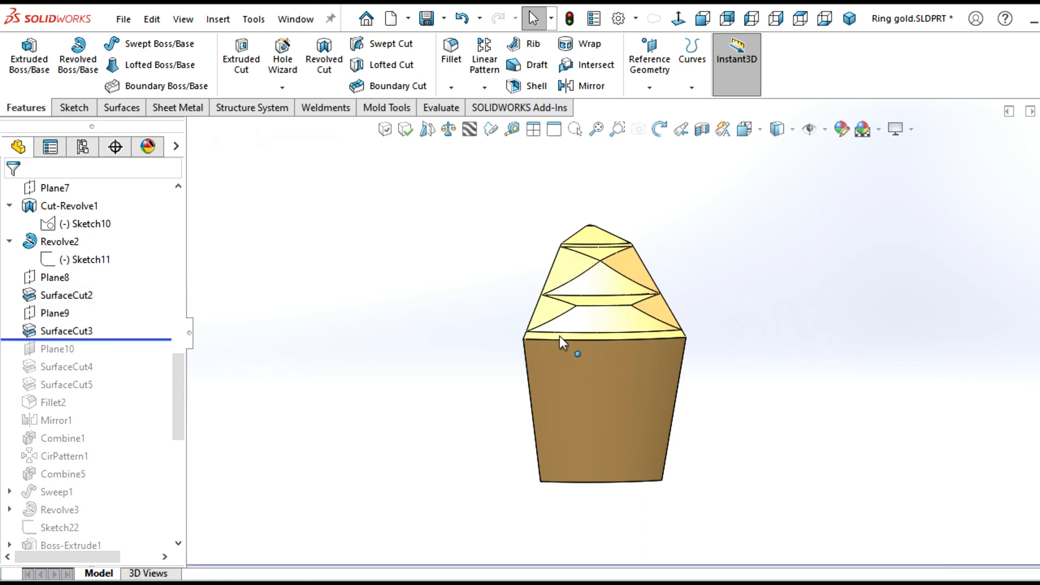
left_click_drag(151, 339, 139, 373)
middle_click_drag(337, 395, 337, 440)
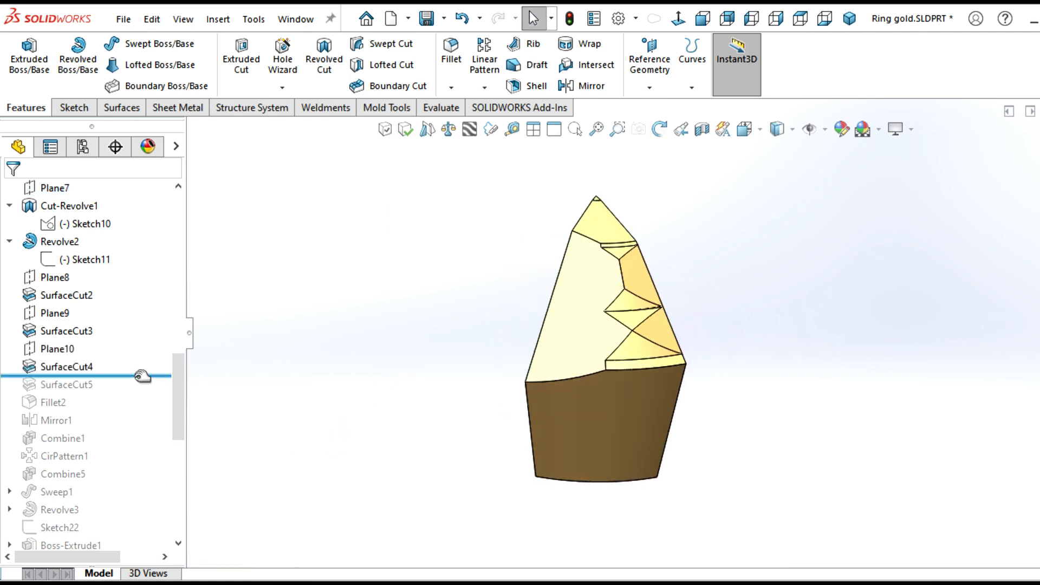
- Roll the feature history forward past SurfaceCut5 and Fillet2, and inspect the halved wedge and its filleted edges up close
left_click_drag(144, 375, 142, 396)
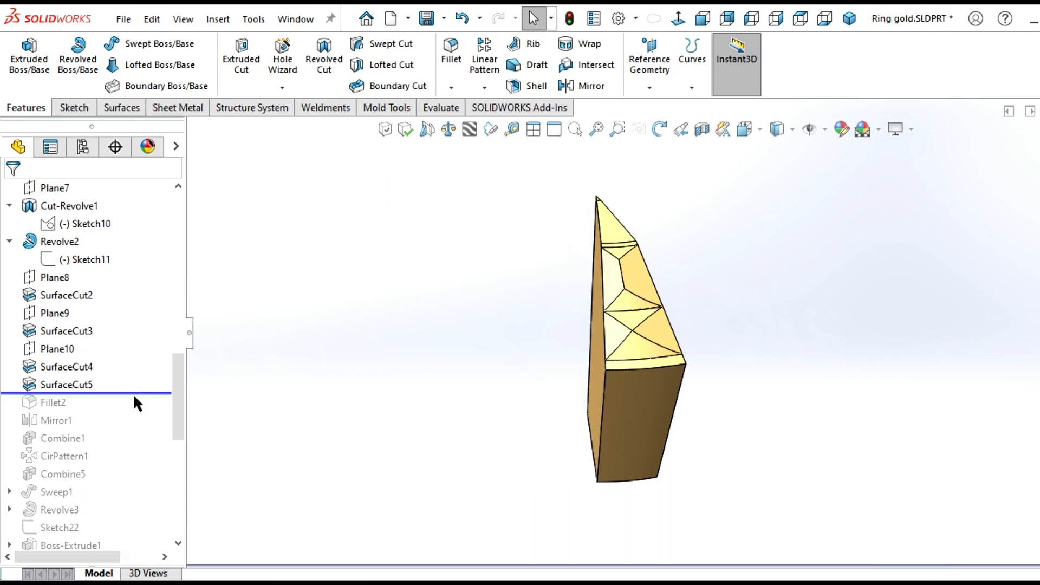
scroll(705, 333, "down", 2)
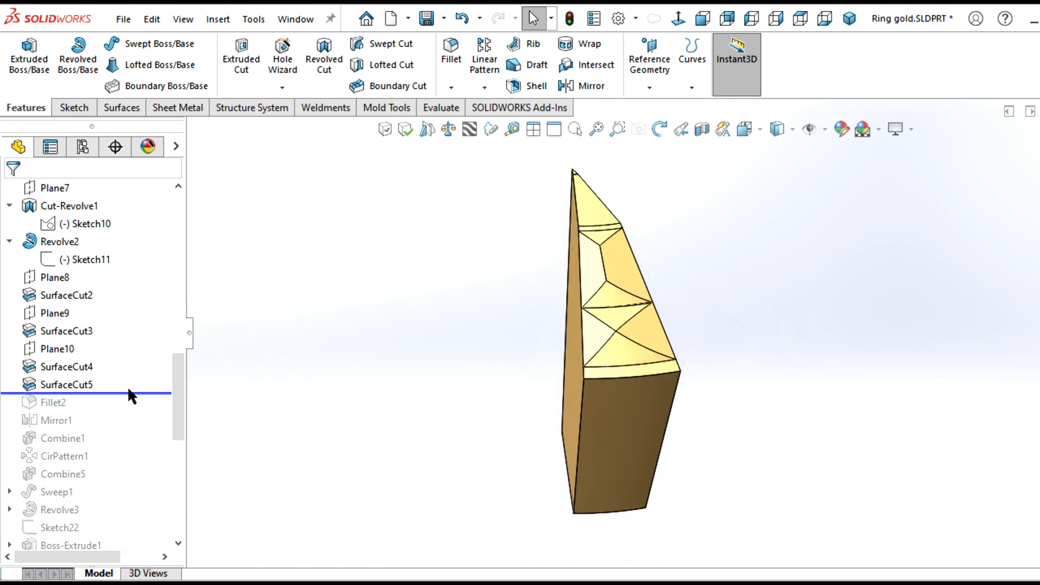
left_click_drag(136, 391, 130, 410)
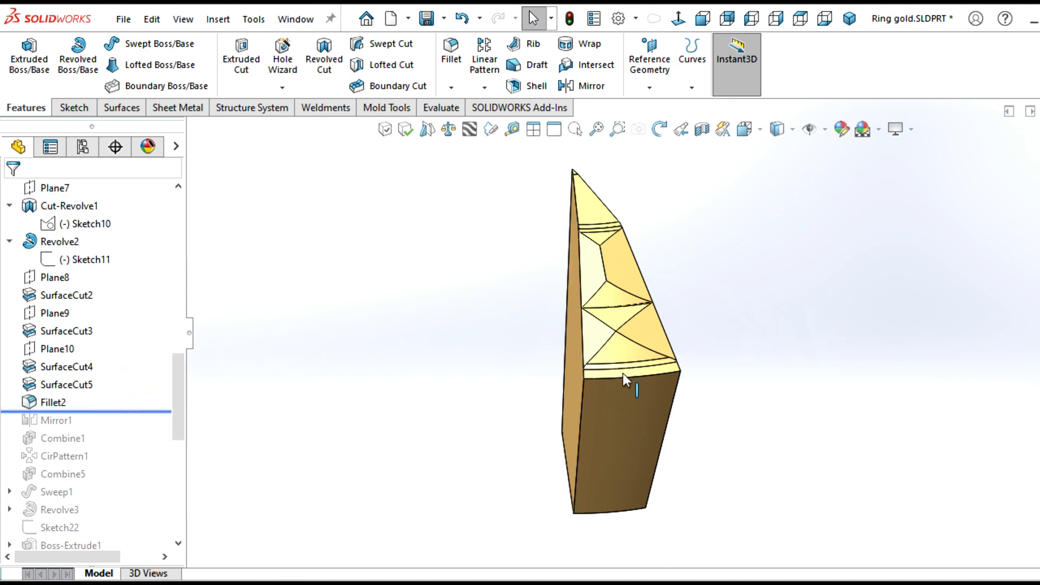
scroll(704, 317, "down", 1)
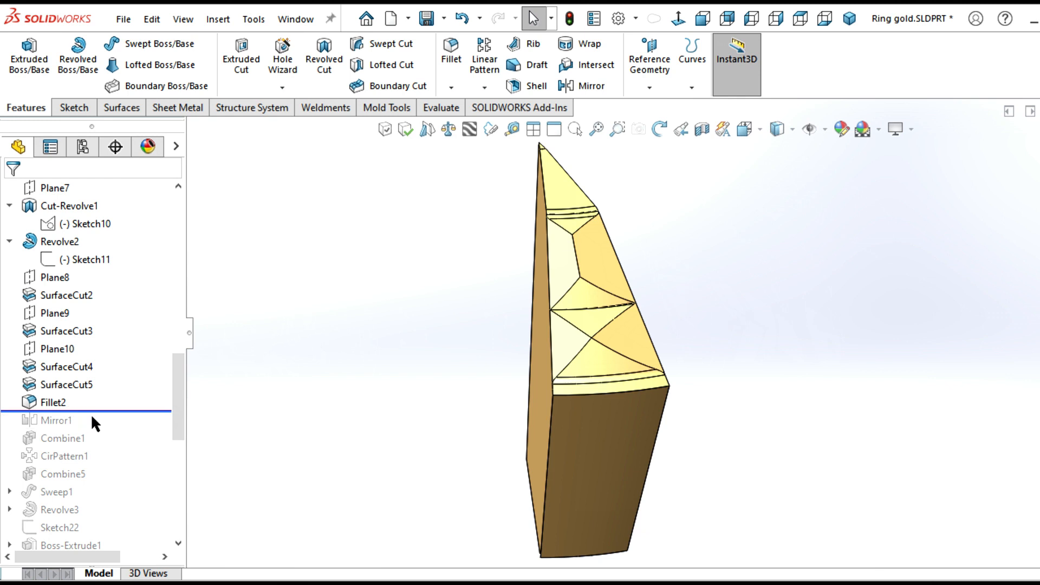
- Roll the feature history forward past Mirror1 and highlight it to compare the original half-wedge with its mirrored copy
left_click_drag(94, 413, 96, 429)
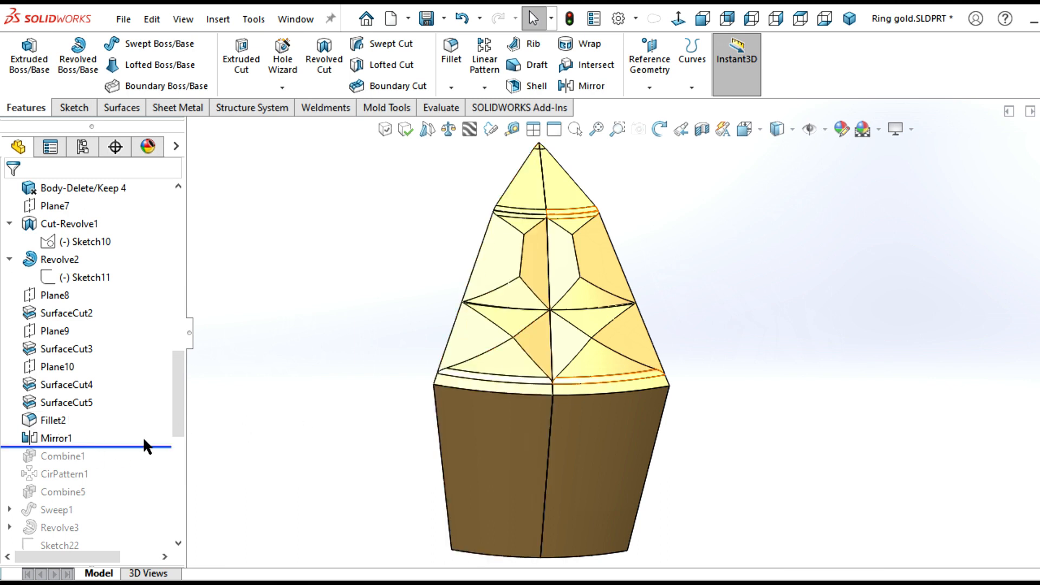
left_click(64, 437)
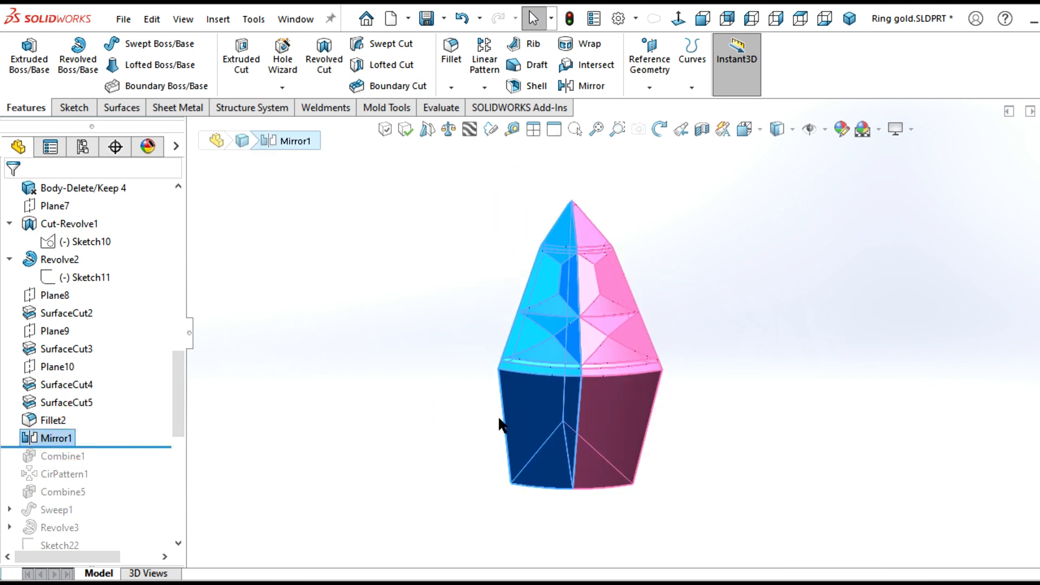
left_click(231, 443)
scroll(178, 392, "down", 3)
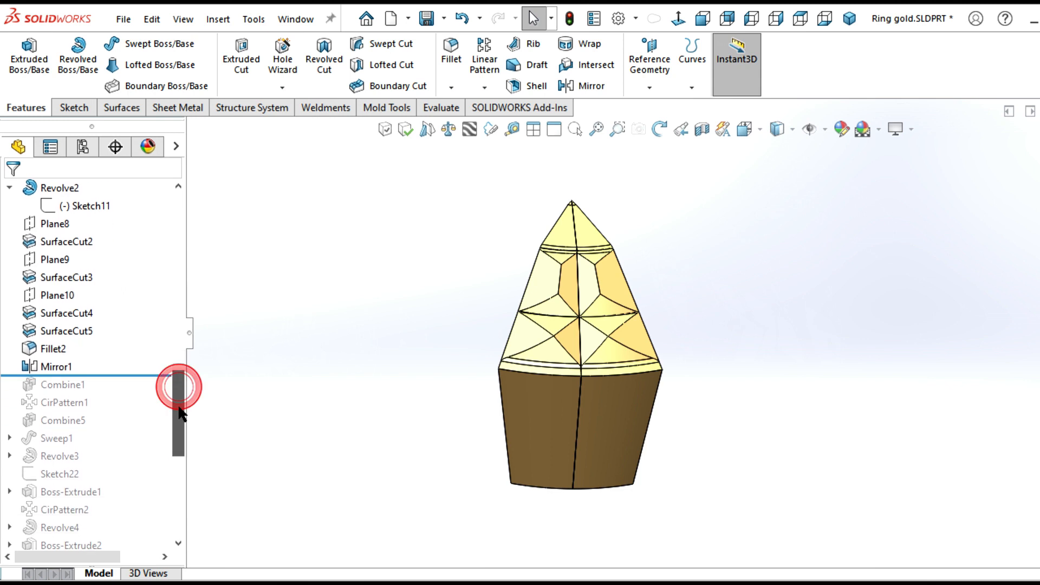
- Roll the feature history forward past Combine1 and inspect the merged faceted wedge body
left_click_drag(140, 321, 132, 339)
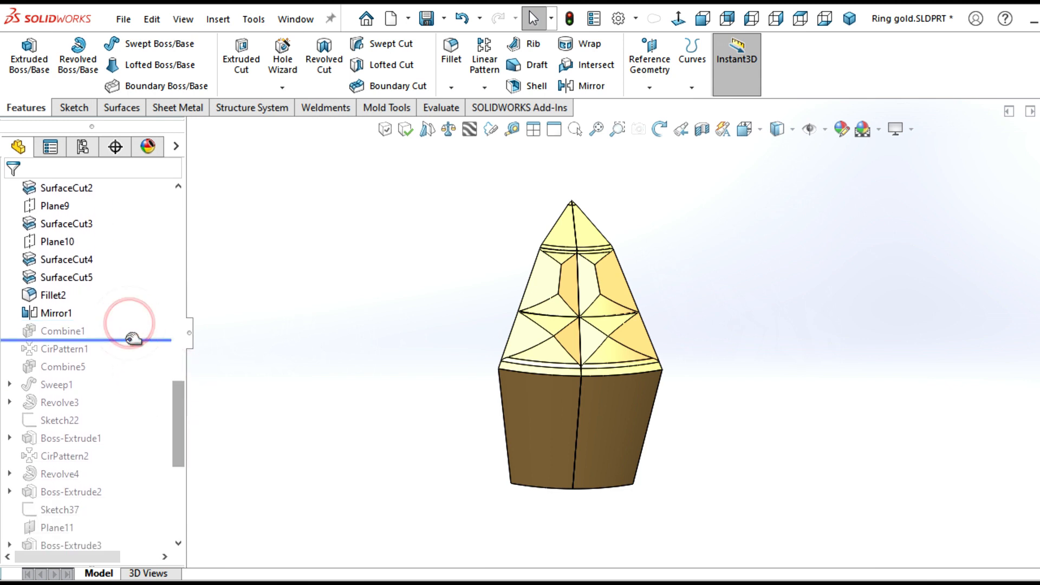
left_click(61, 313)
scroll(645, 328, "up", 4)
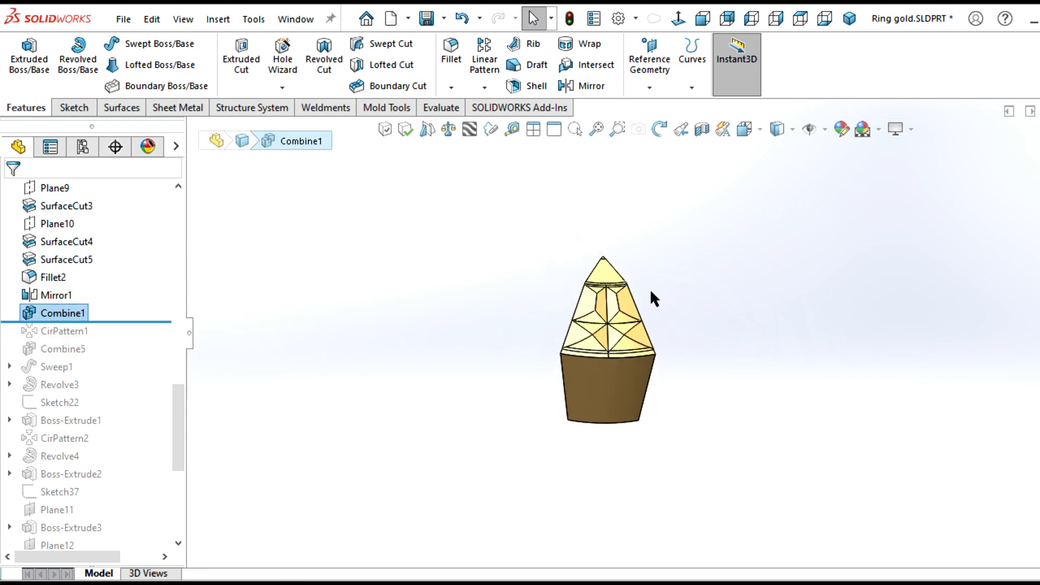
scroll(649, 289, "down", 4)
scroll(642, 320, "up", 1)
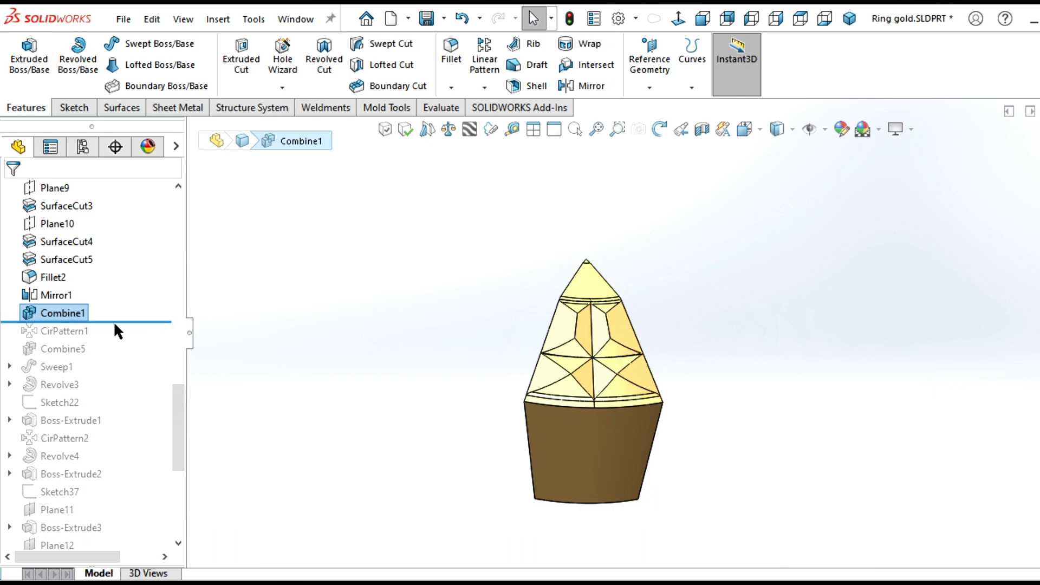
- Roll the feature history forward past CirPattern1 and highlight it to inspect the faceted wedge patterned around the stone's axis
left_click_drag(123, 323, 115, 336)
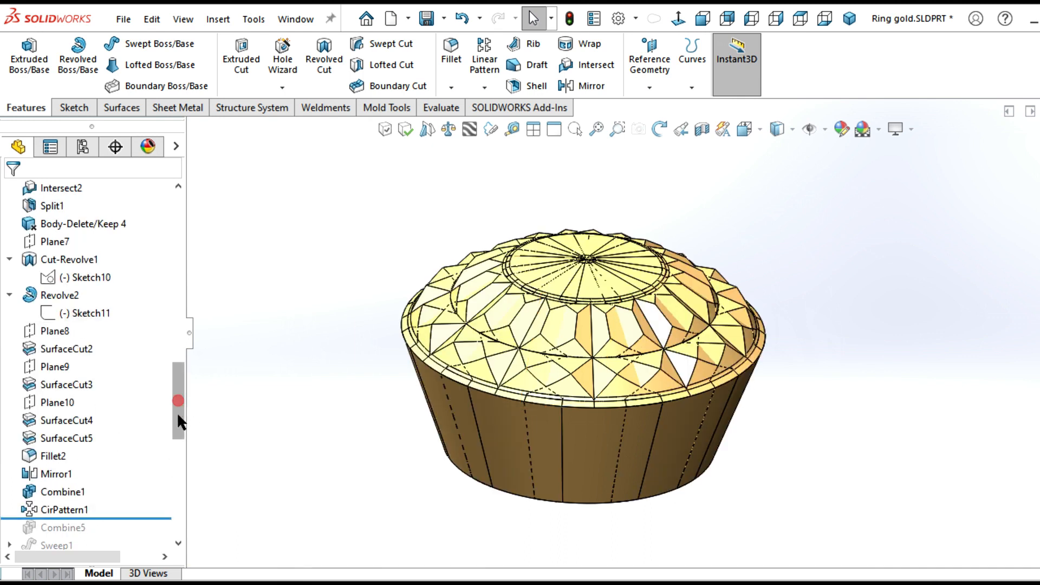
scroll(56, 379, "down", 3)
left_click(60, 348)
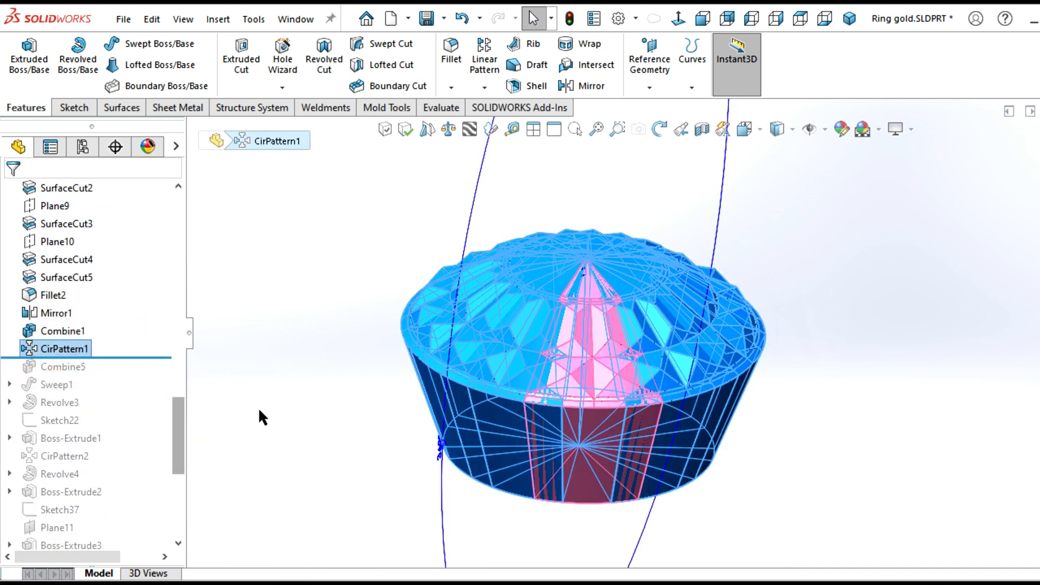
scroll(317, 415, "up", 2)
middle_click_drag(729, 360, 704, 345)
scroll(700, 341, "down", 6)
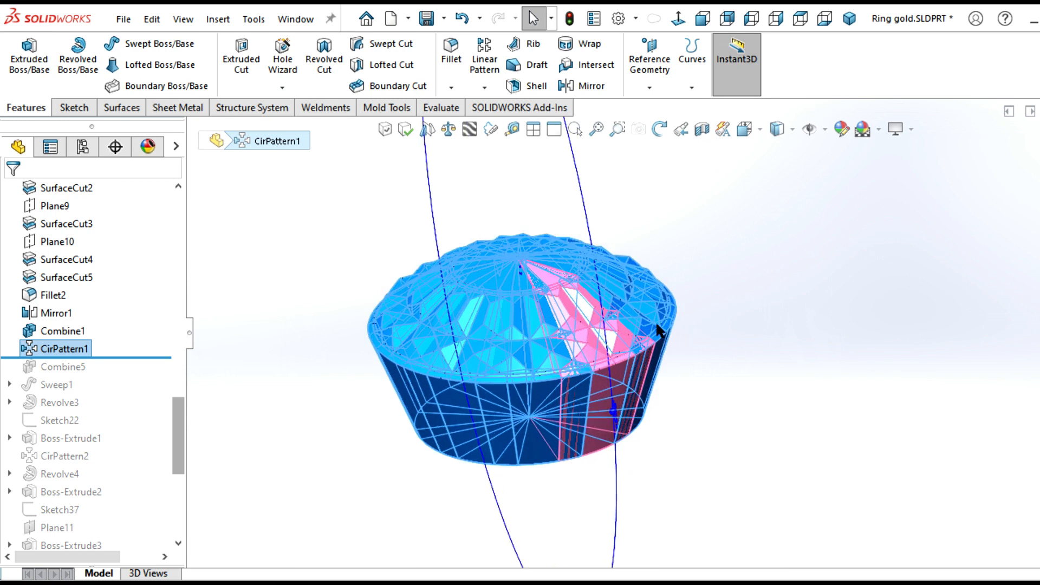
- Roll the feature history forward past Combine5 and inspect the combined red gemstone body from an angle
left_click_drag(115, 357, 118, 377)
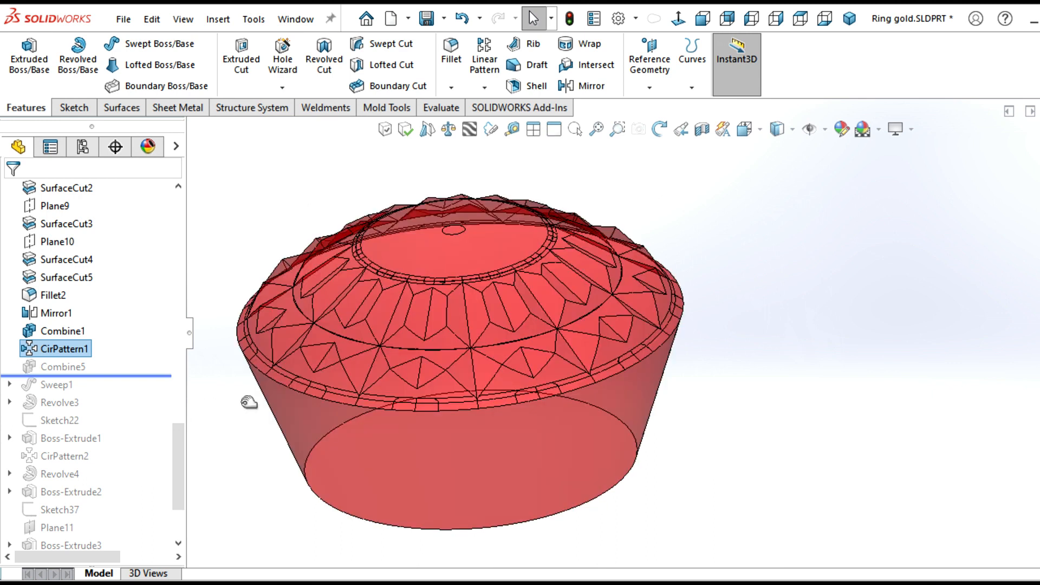
scroll(266, 387, "up", 3)
middle_click_drag(370, 366, 400, 356)
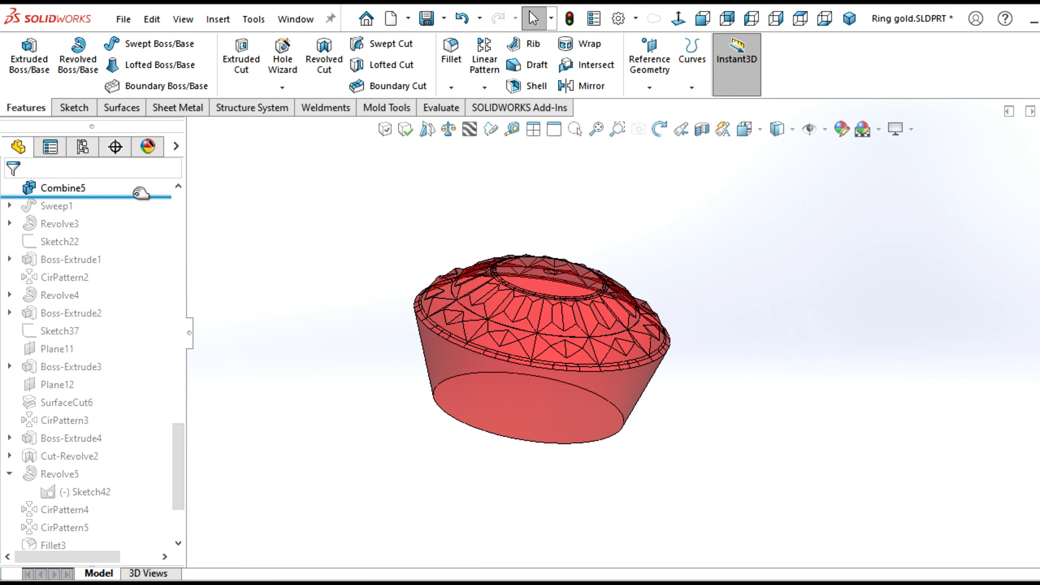
- Roll the feature history forward past Sweep1 and inspect the bent prong beside the gemstone from the side
left_click_drag(136, 194, 125, 205)
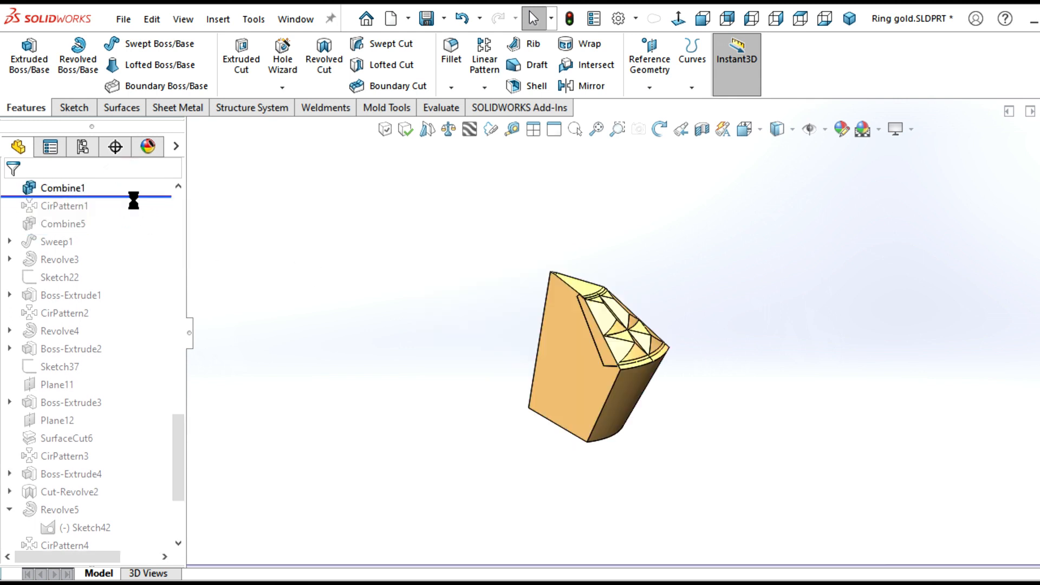
left_click_drag(138, 197, 124, 250)
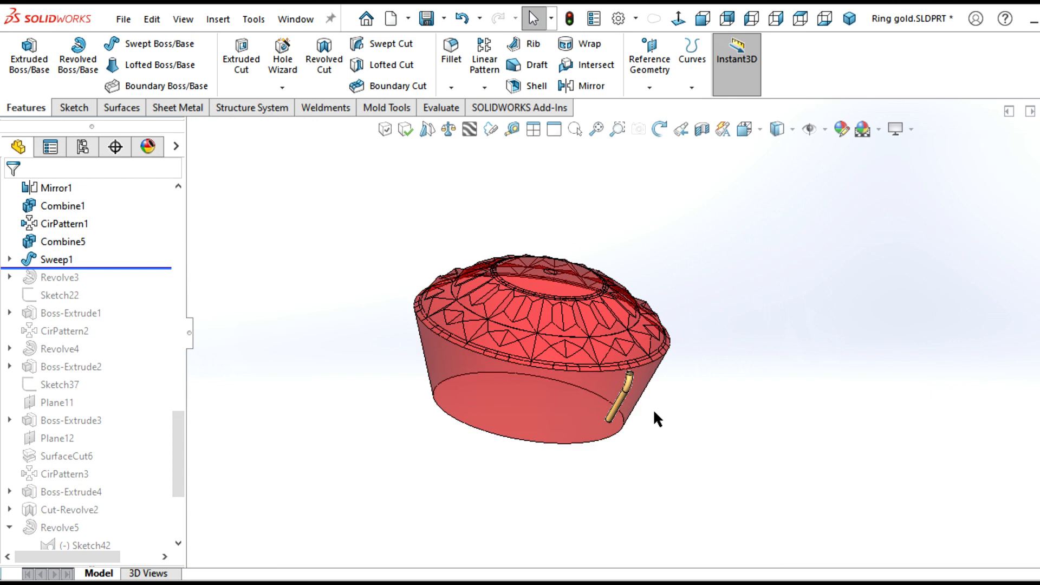
middle_click_drag(655, 395, 683, 417)
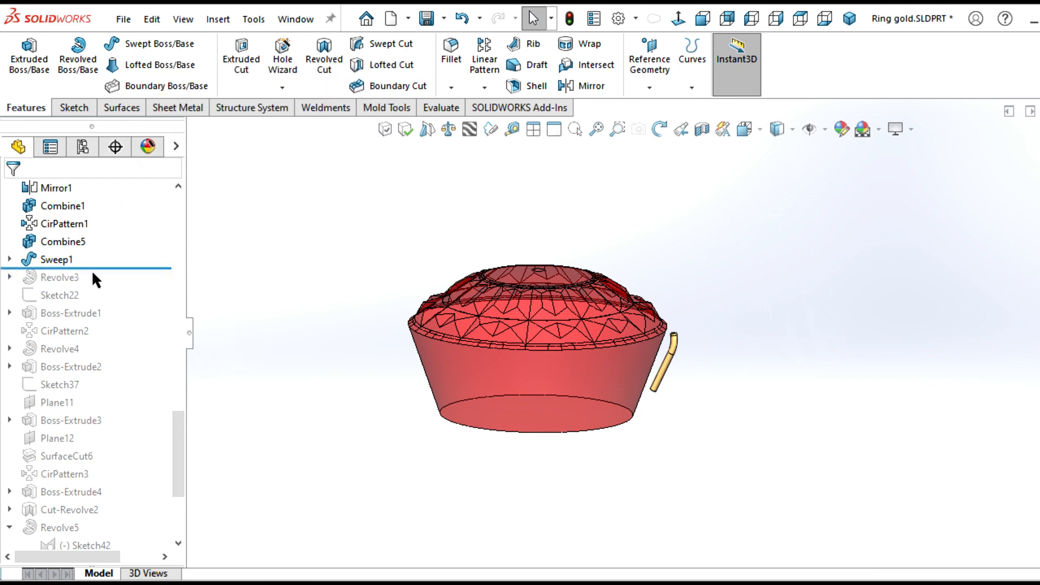
- Roll the feature history forward past Revolve3 and examine its Sketch12 profile around the ball on the prong's tip
left_click_drag(109, 269, 106, 292)
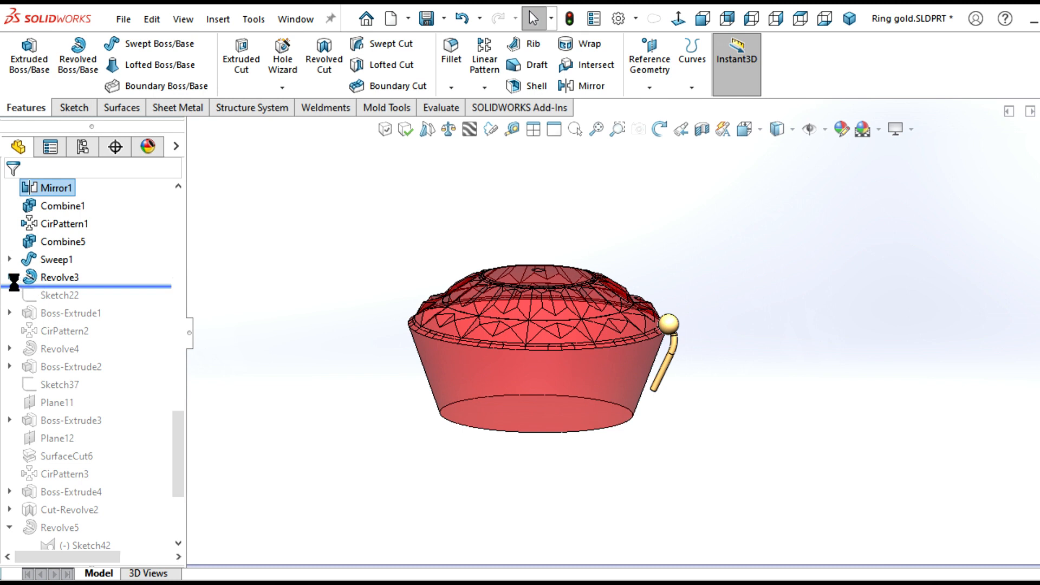
left_click(10, 278)
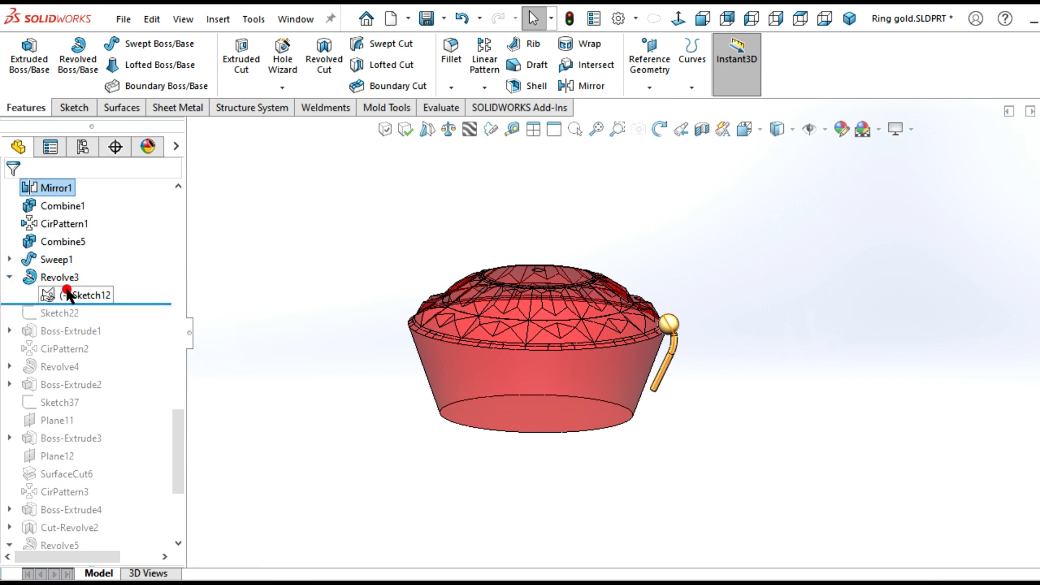
scroll(675, 330, "down", 3)
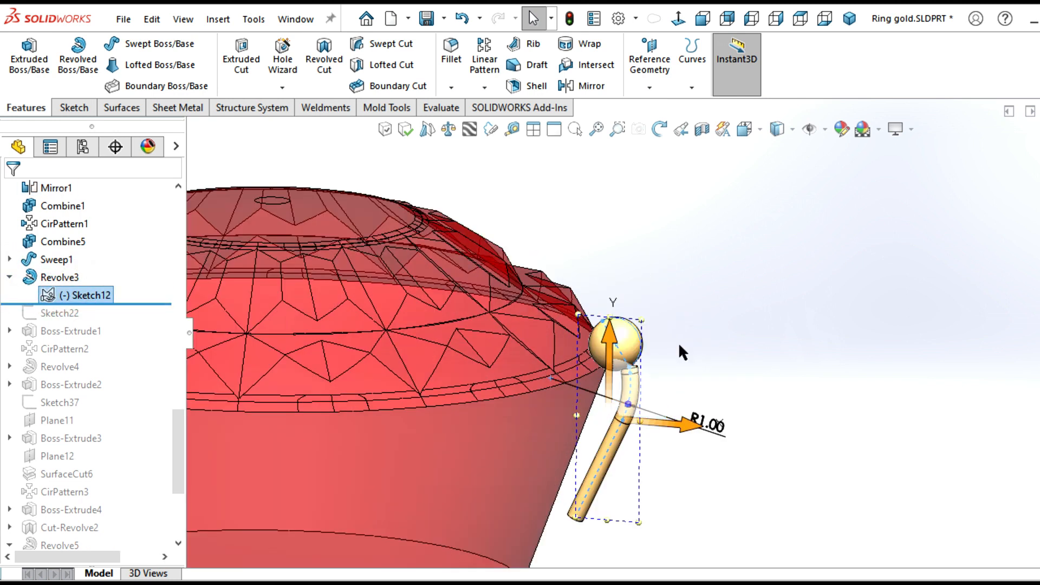
scroll(680, 345, "down", 4)
scroll(680, 356, "down", 1)
scroll(662, 365, "up", 8)
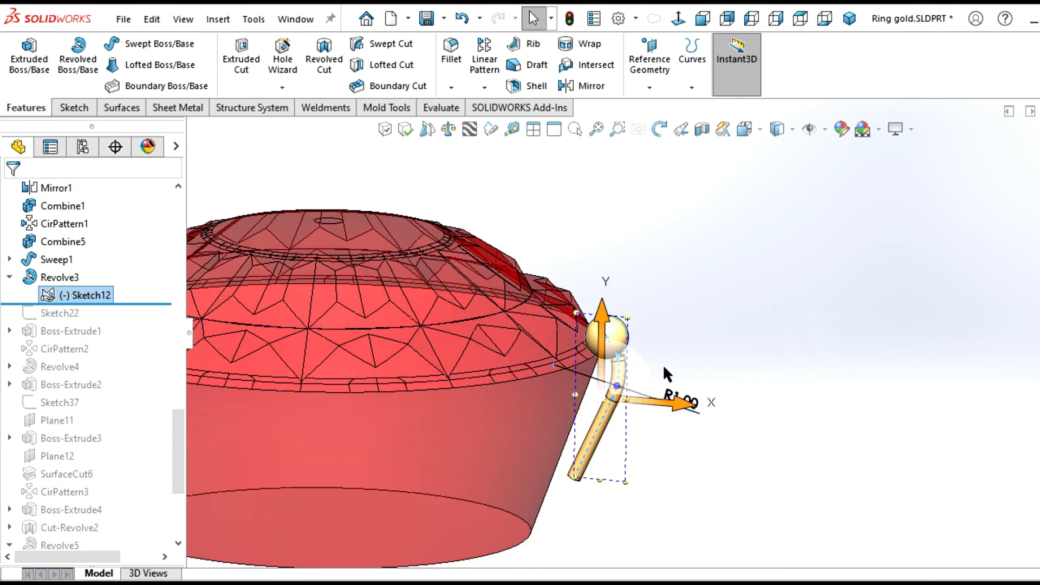
left_click(661, 434)
scroll(644, 409, "down", 3)
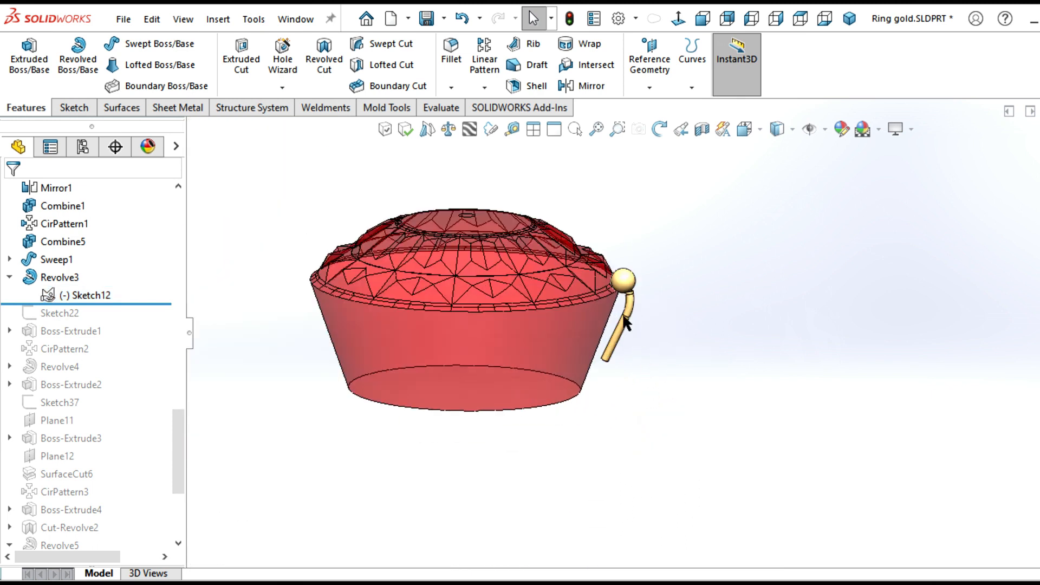
scroll(412, 259, "down", 2)
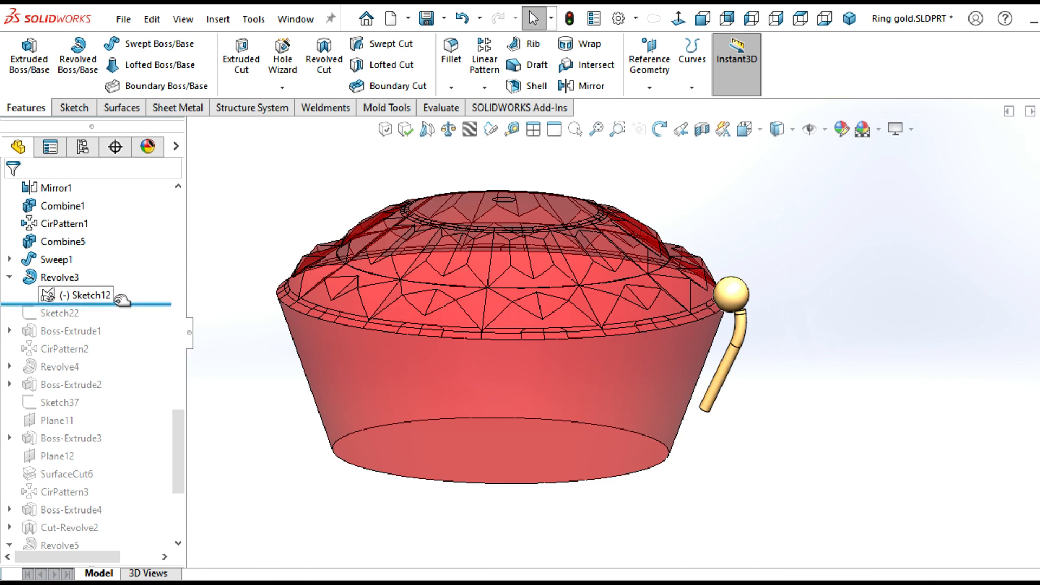
- Roll the feature history forward past Sketch22 and Boss-Extrude1, and inspect the prong and ball beside the gemstone
left_click_drag(119, 311, 113, 338)
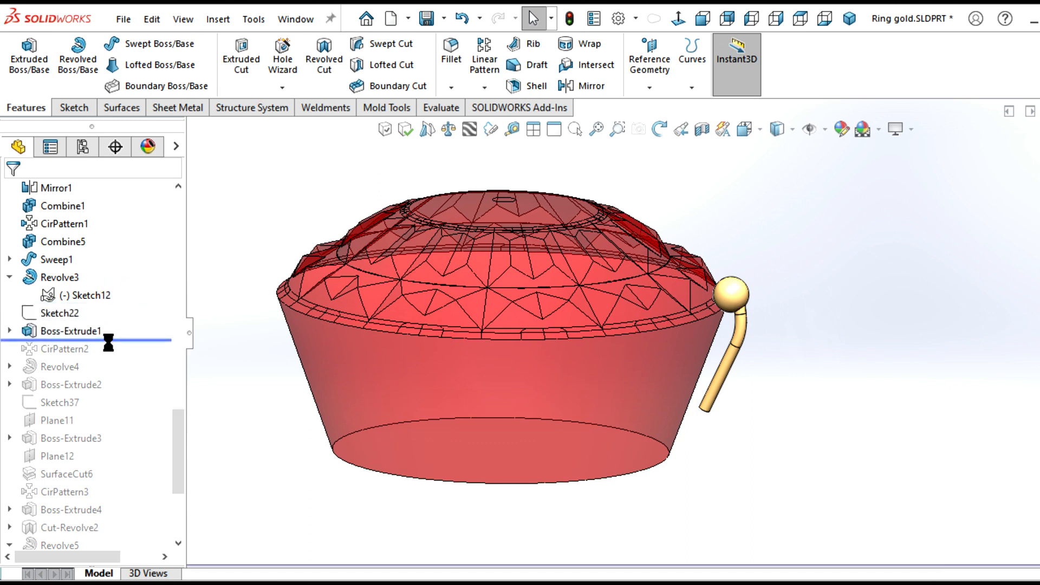
scroll(769, 308, "down", 1)
middle_click_drag(760, 308, 773, 276)
key("Escape")
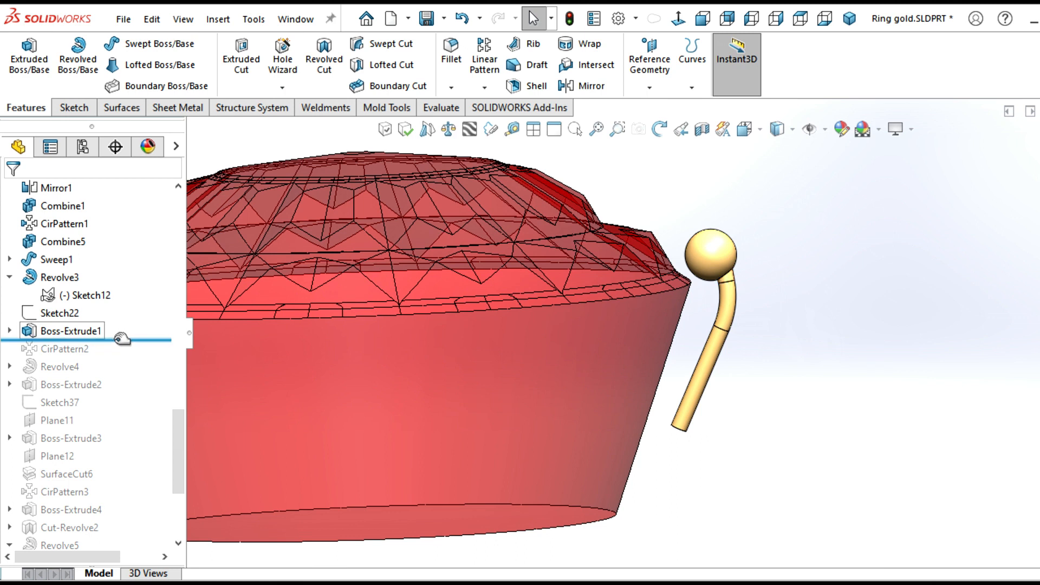
scroll(338, 349, "up", 3)
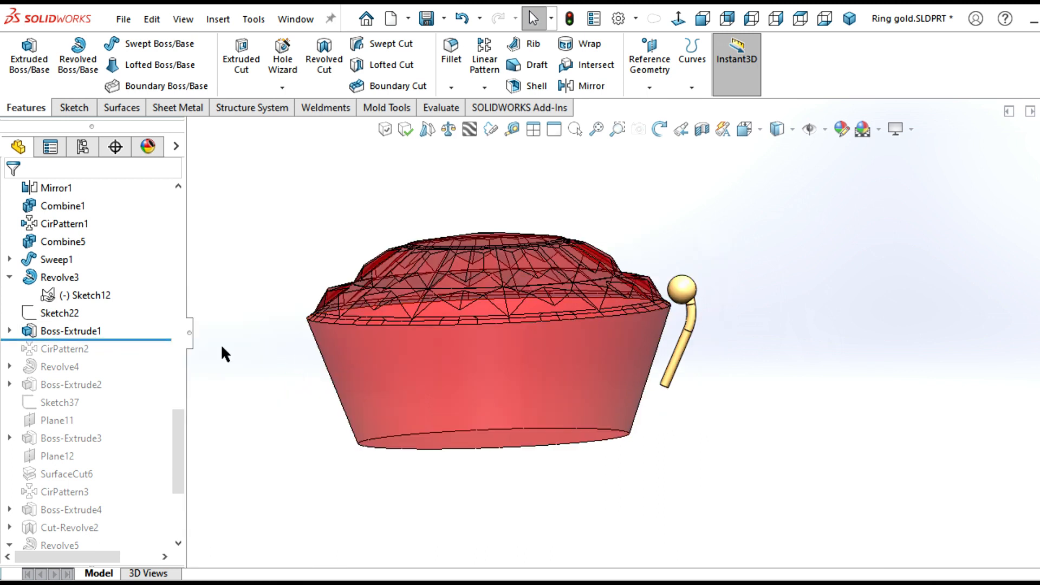
- Roll the feature history forward past CirPattern2 and inspect the ball-tipped prongs patterned around the gemstone from above
left_click_drag(152, 339, 149, 357)
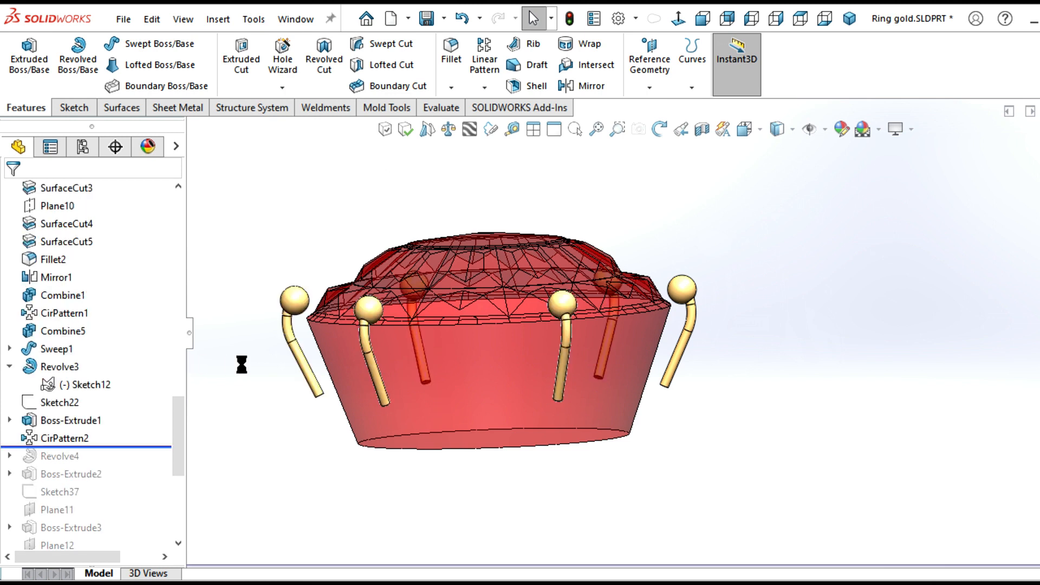
middle_click_drag(276, 383, 295, 464)
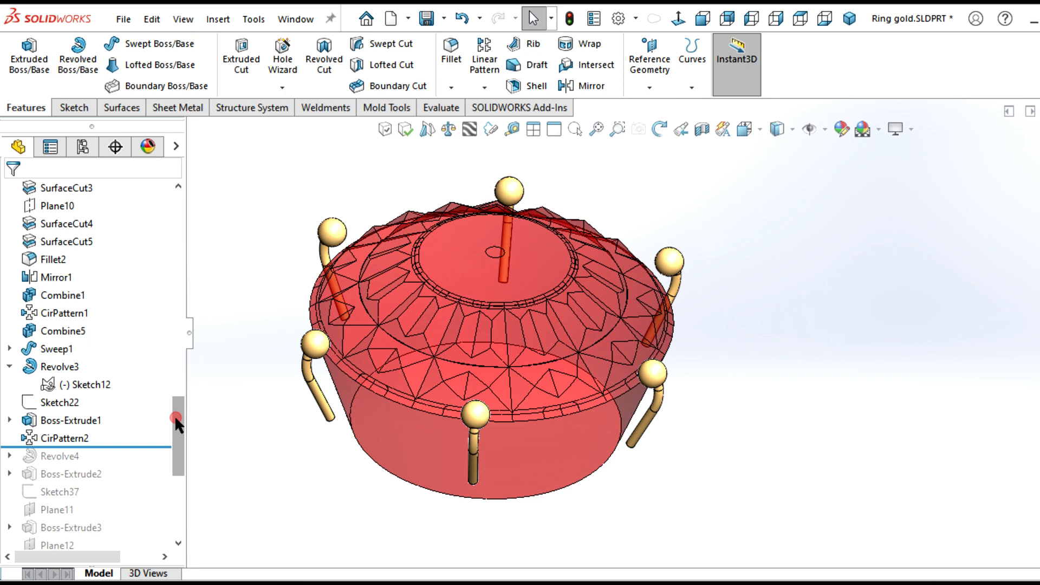
scroll(174, 416, "down", 3)
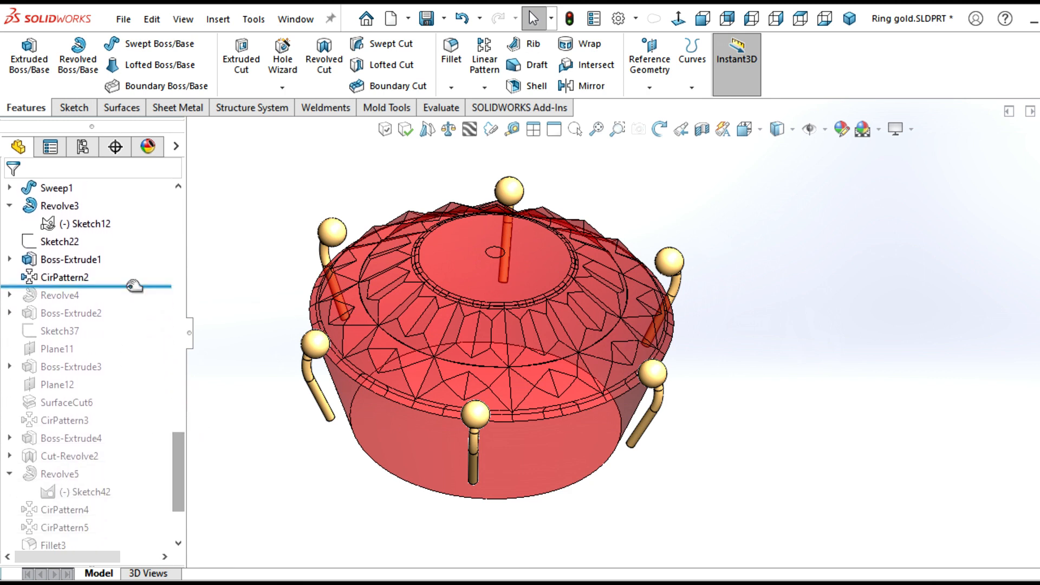
- Roll the feature history forward past Revolve4 and inspect the gold cup beneath the gemstone and its prongs
left_click_drag(134, 286, 126, 305)
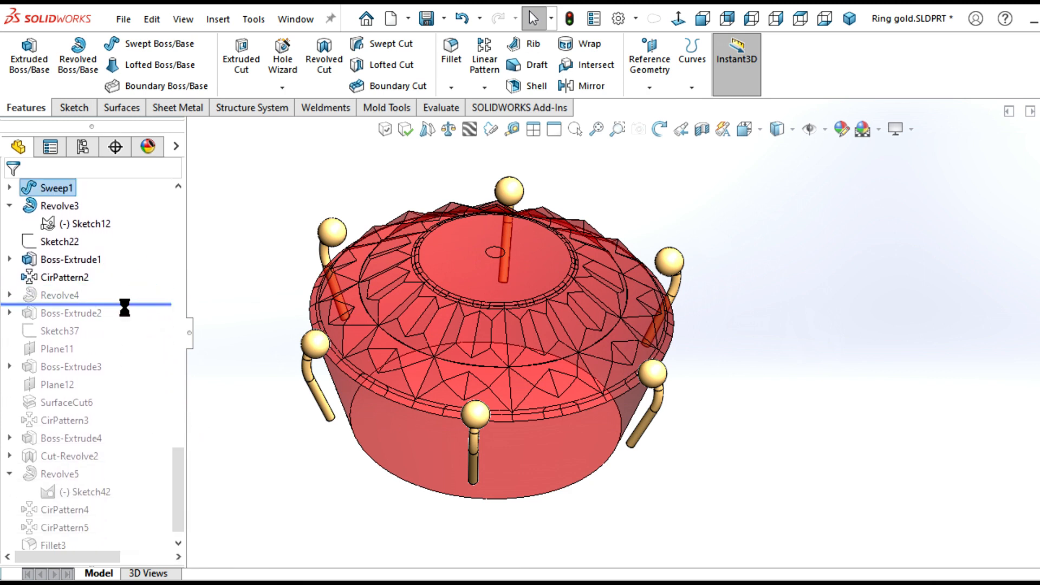
middle_click_drag(470, 422, 386, 335)
scroll(666, 362, "down", 3)
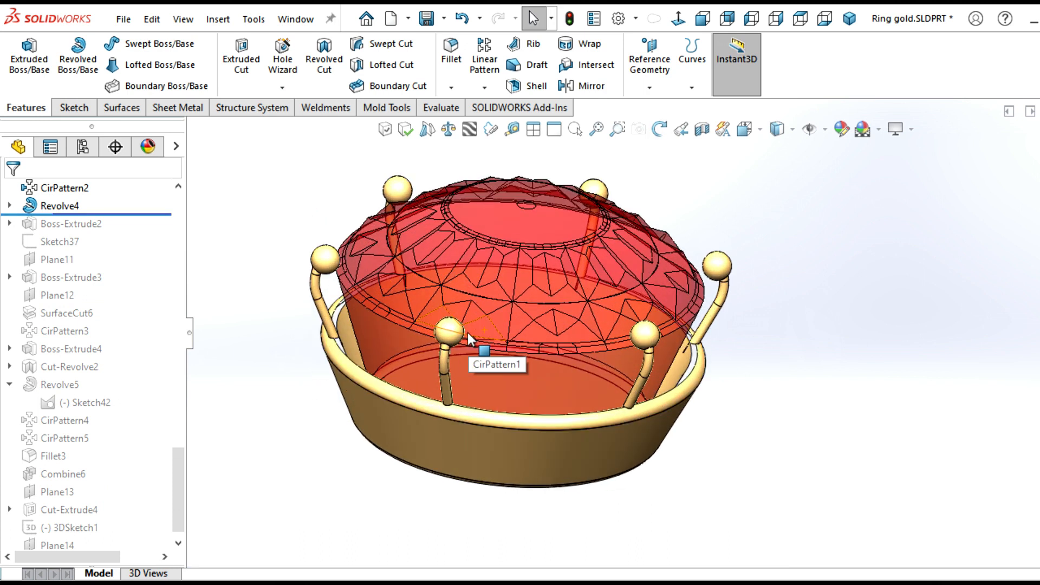
middle_click_drag(812, 397, 745, 392)
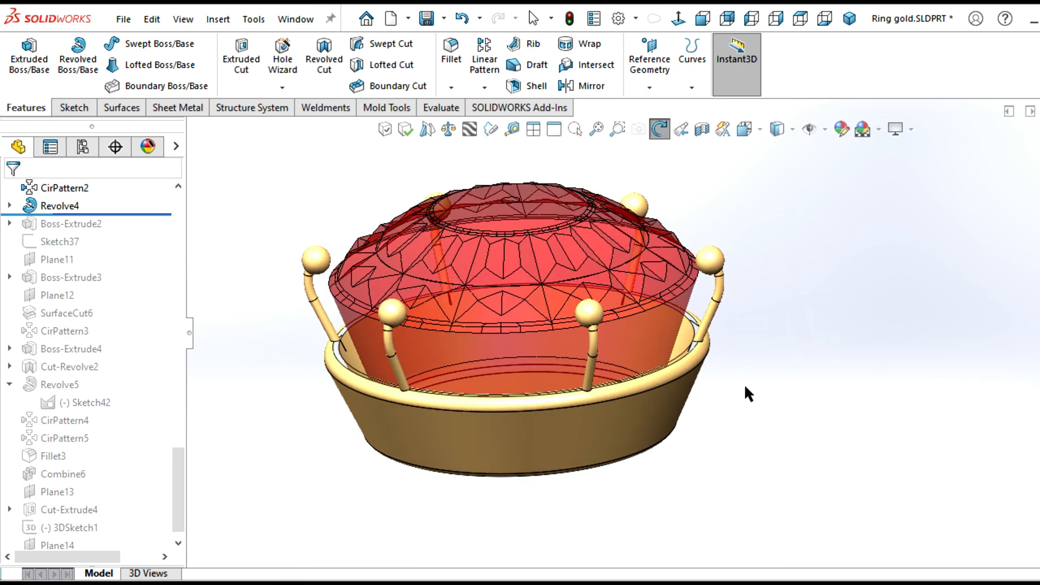
- Examine Revolve4's Sketch35 profile around the cup's wall and base in the front view
left_click(9, 205)
left_click(63, 224)
middle_click_drag(238, 370, 740, 25)
left_click(702, 21)
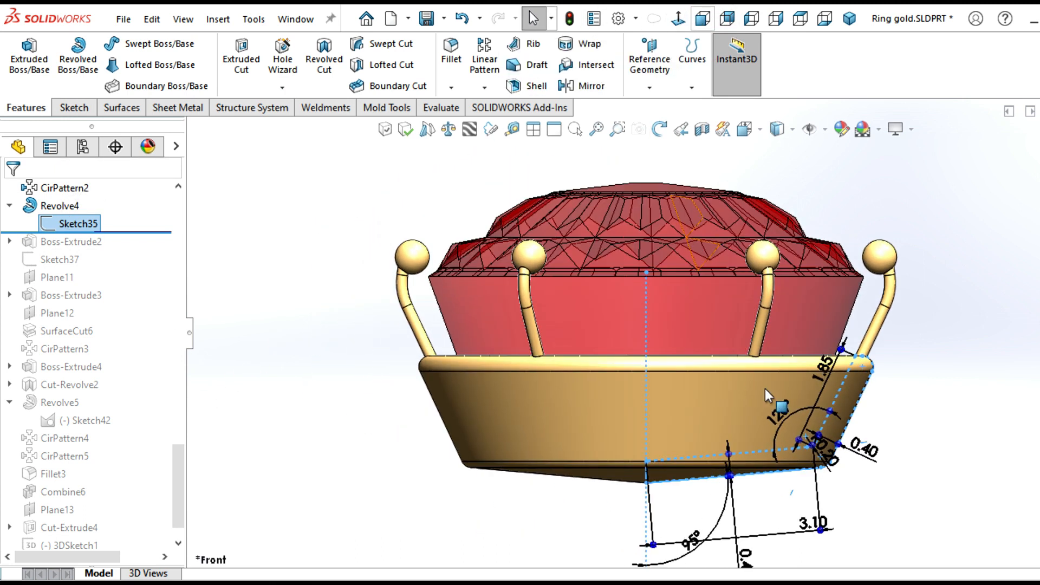
scroll(879, 404, "down", 3)
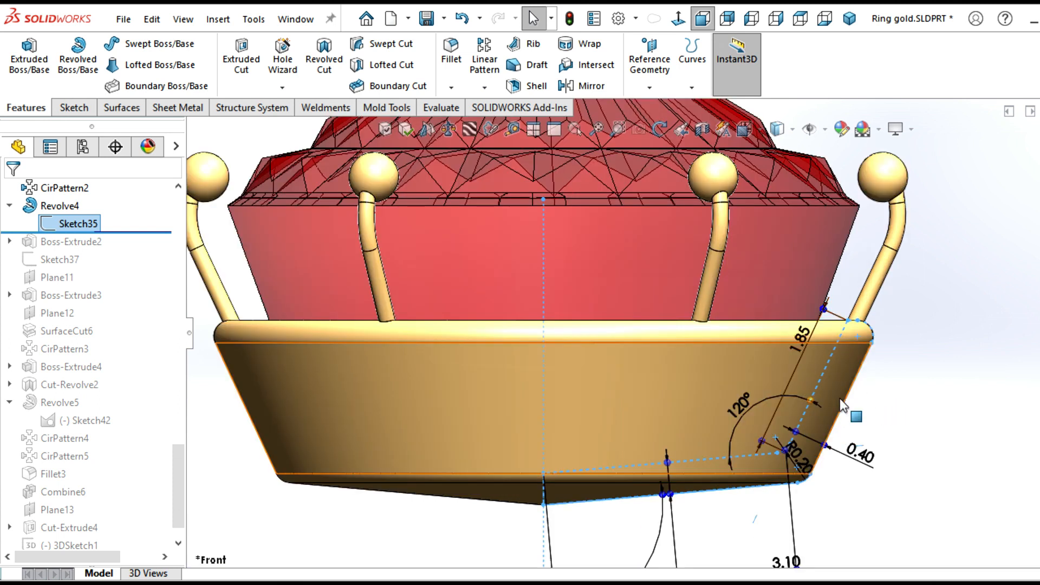
scroll(840, 396, "up", 5)
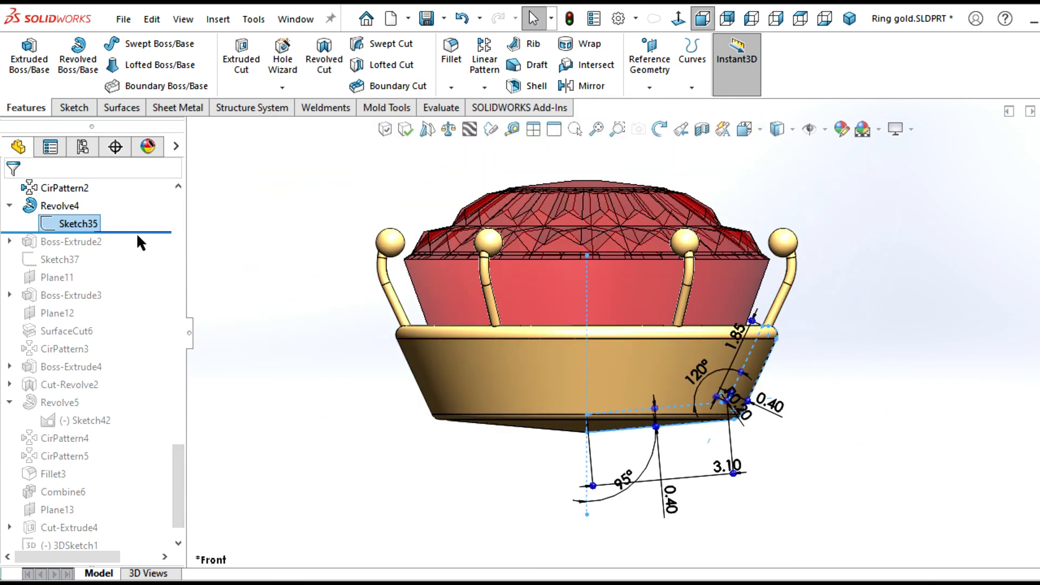
- Roll the feature history forward past Boss-Extrude2, Sketch37 and Plane11, and inspect the Boss-Extrude2 ring band with its dimensions
left_click_drag(141, 229, 131, 284)
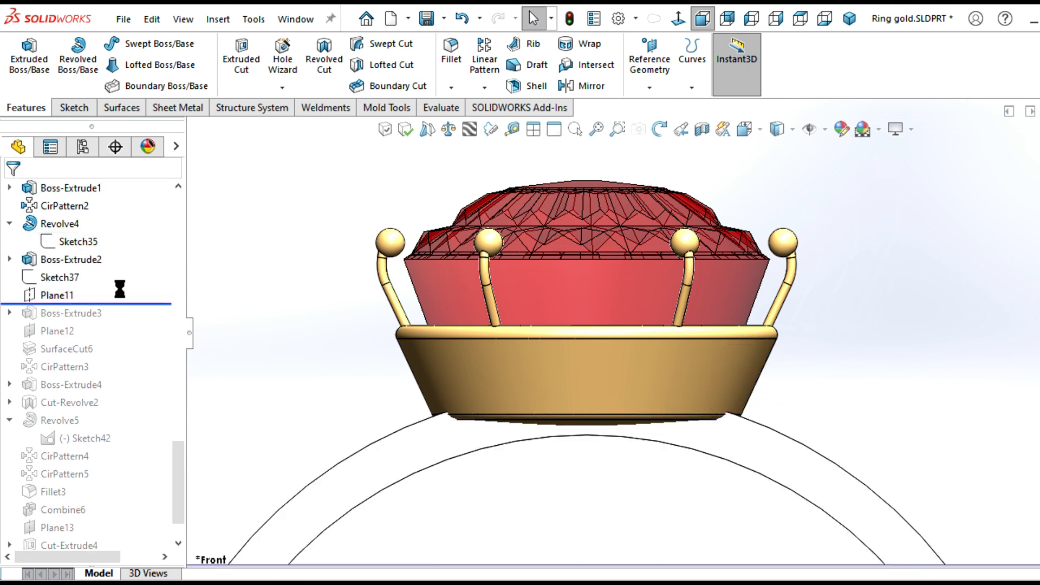
scroll(487, 359, "up", 6)
scroll(674, 428, "down", 1)
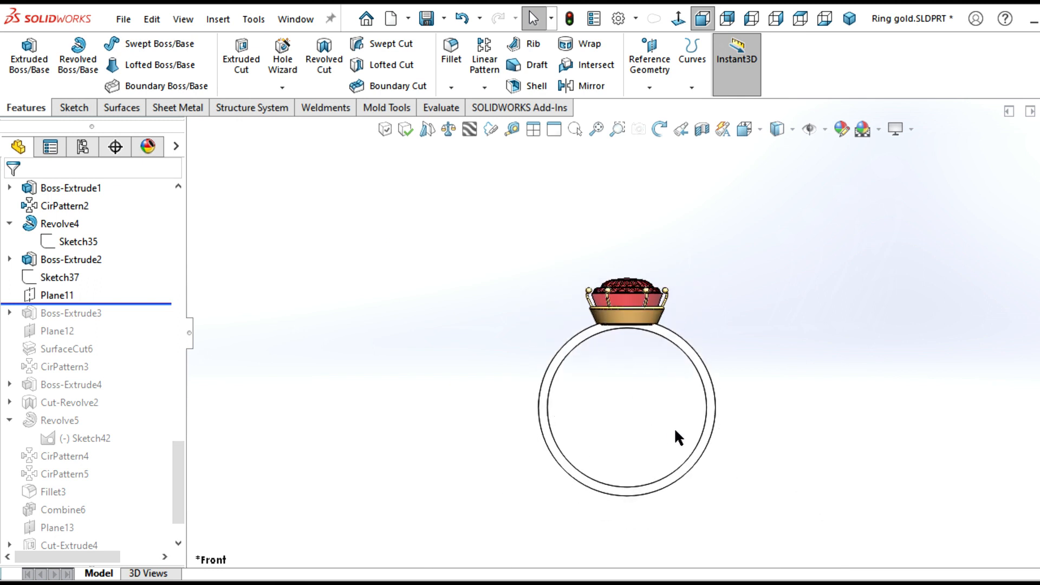
scroll(736, 420, "down", 3)
left_click(49, 260)
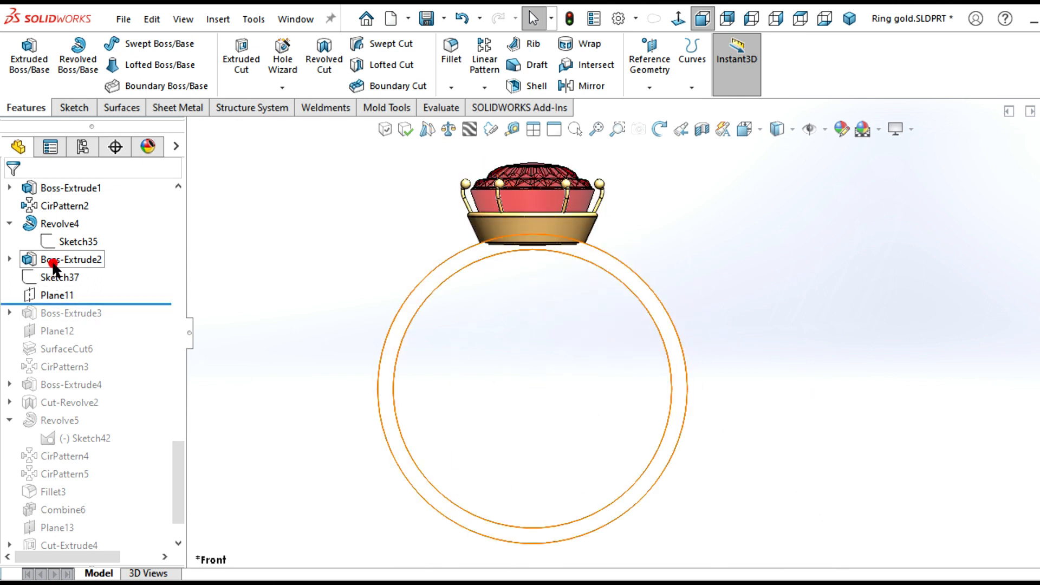
middle_click_drag(287, 365, 382, 380)
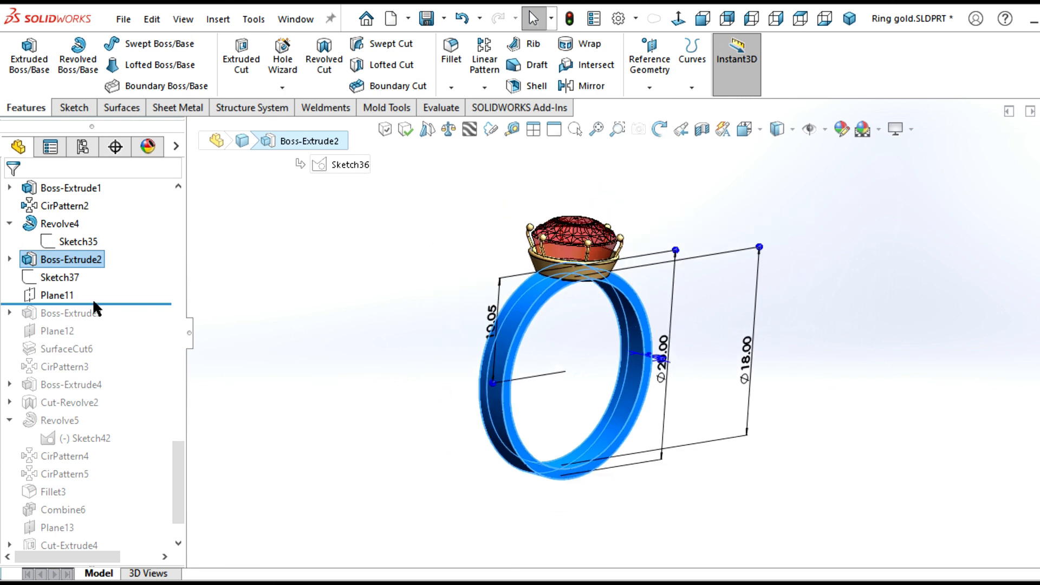
- Roll the feature history forward past Boss-Extrude3 and Plane12, and inspect Plane12 on the small side stone above the band
left_click_drag(112, 305, 119, 339)
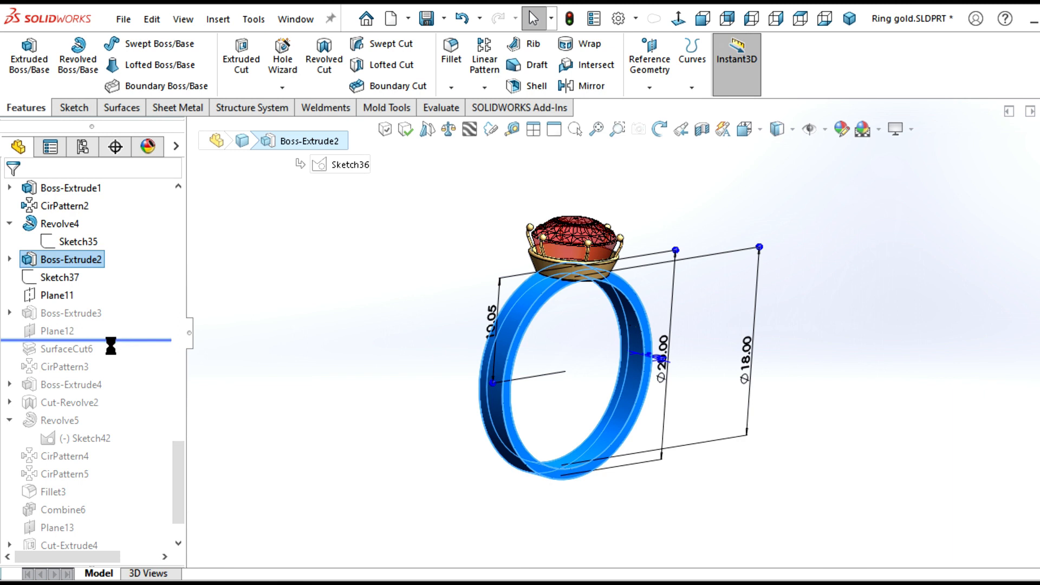
middle_click_drag(651, 340, 558, 409)
scroll(609, 303, "down", 4)
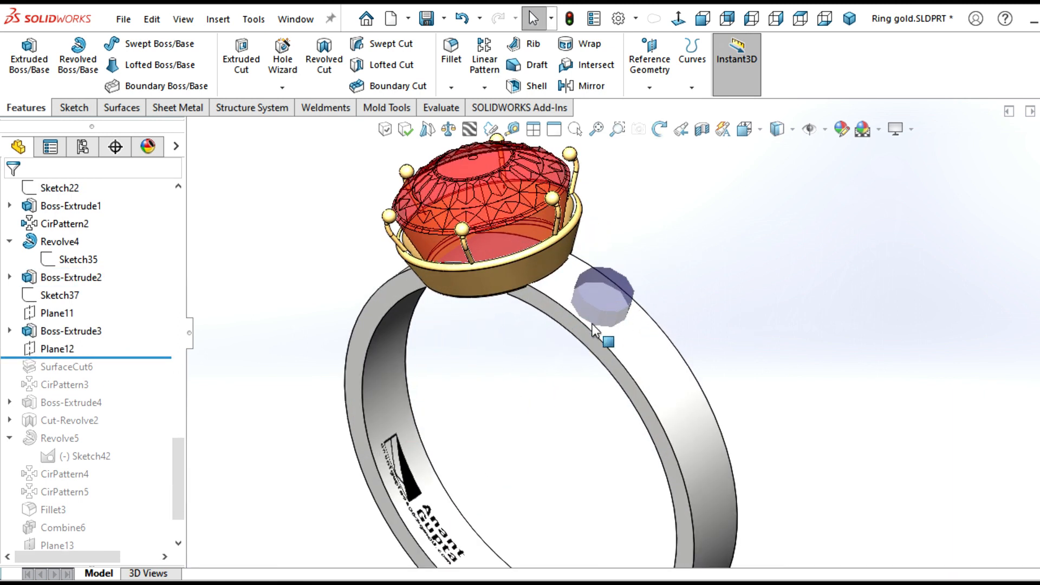
left_click(44, 353)
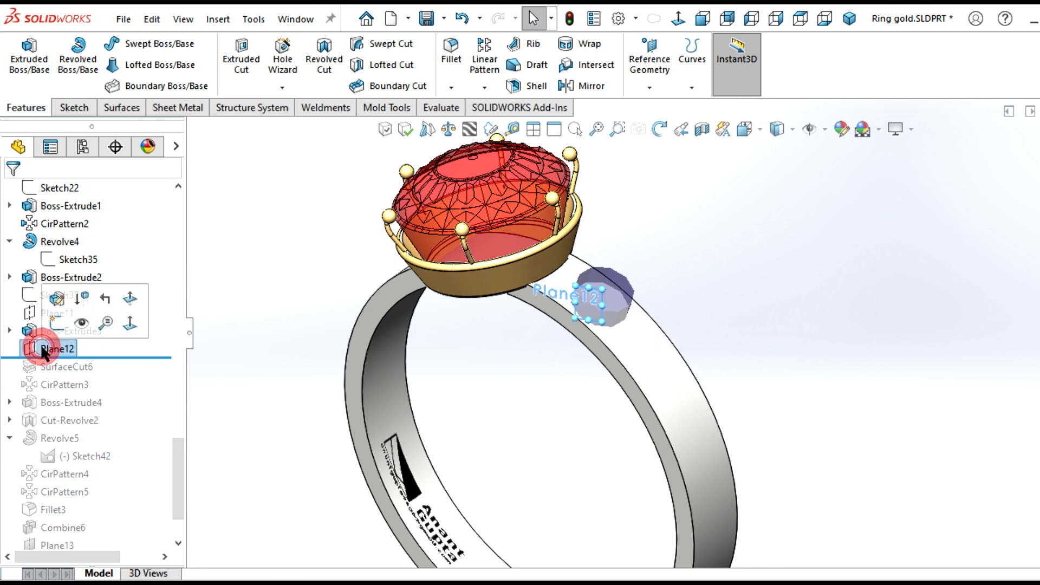
scroll(584, 316, "down", 3)
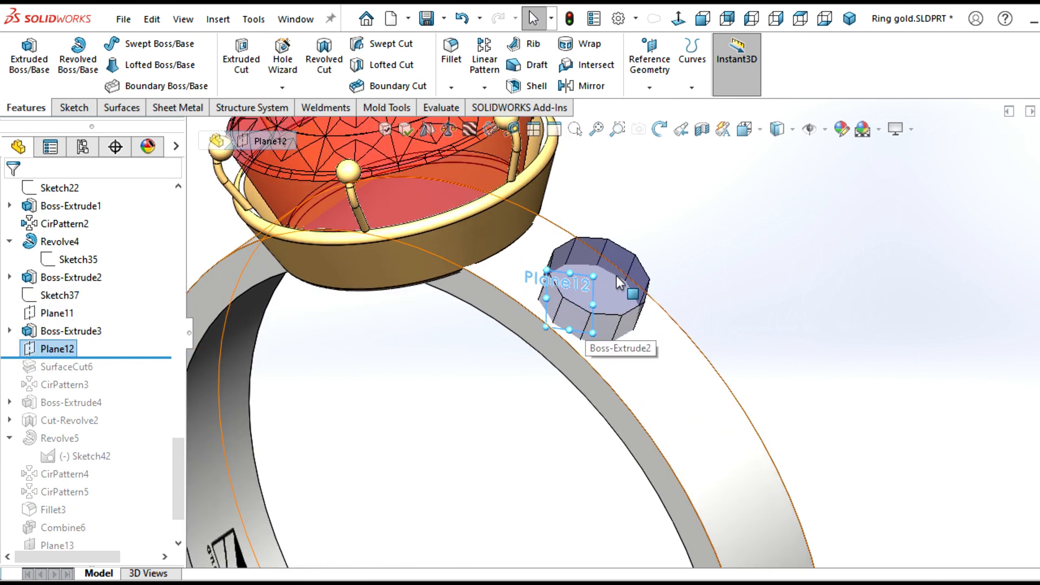
scroll(616, 275, "down", 4)
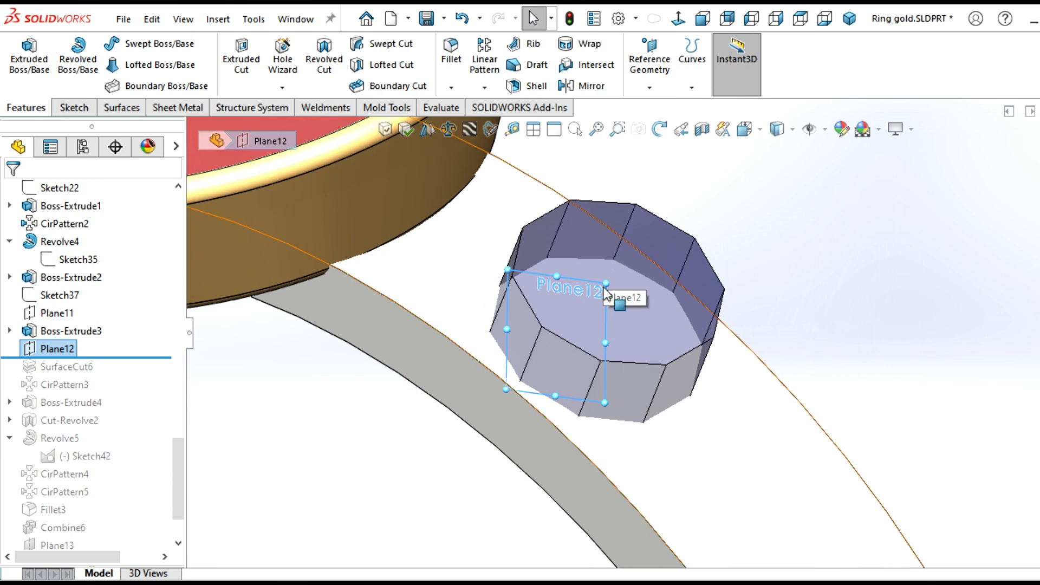
- Roll the feature history forward past SurfaceCut6 and examine the single facet it cuts on the small side stone
left_click_drag(155, 357, 145, 374)
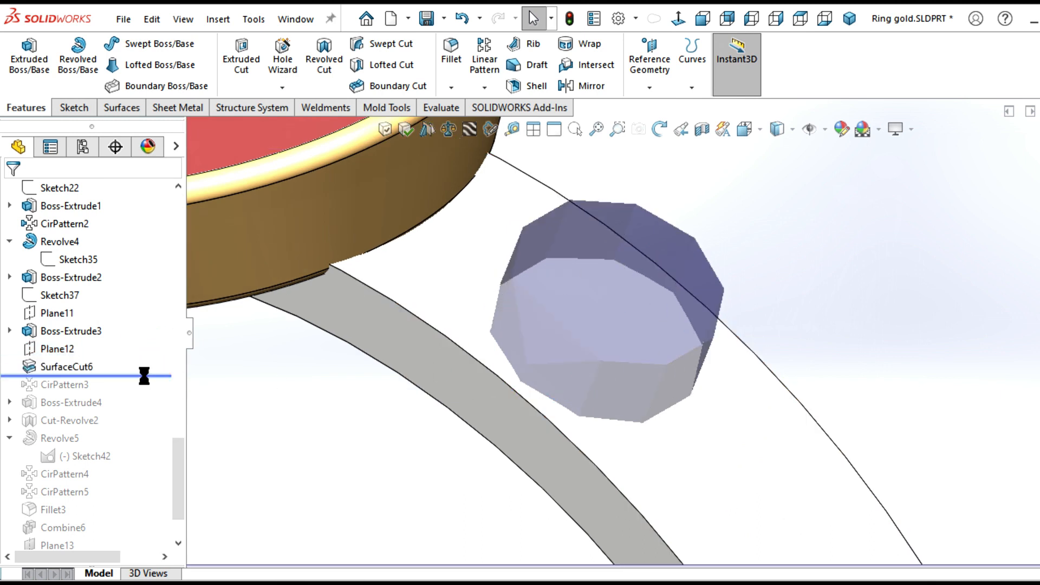
left_click(80, 368)
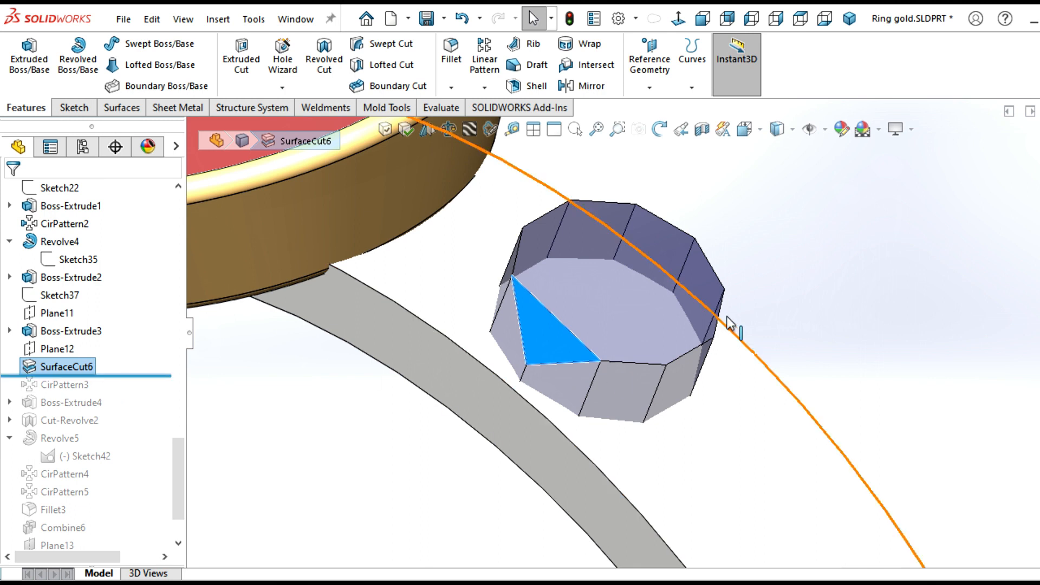
scroll(734, 304, "down", 2)
- Roll the feature history forward past CirPattern3 and inspect the facet cuts patterned around the small side stone
left_click_drag(132, 377, 127, 394)
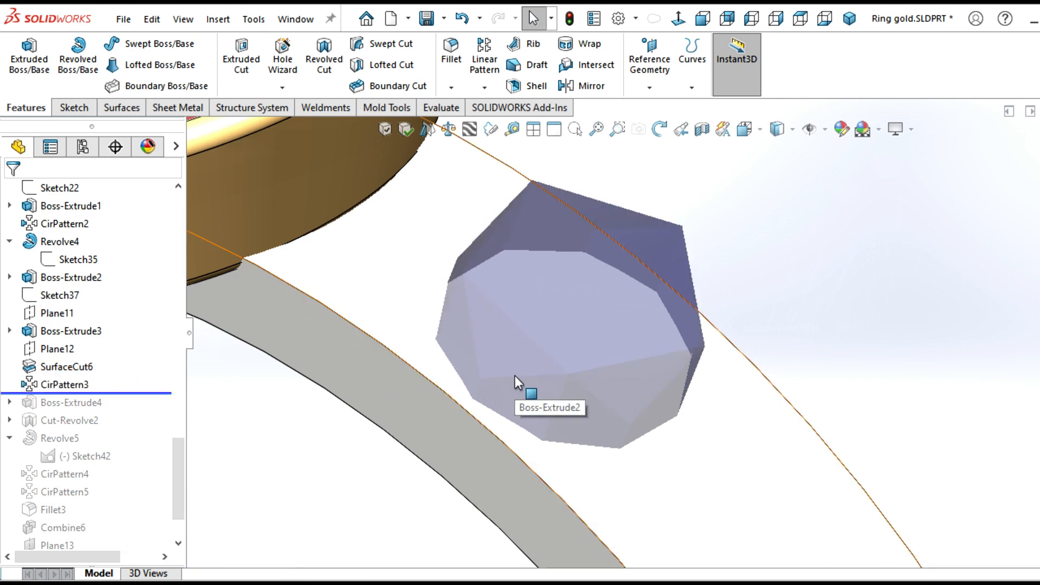
left_click(80, 386)
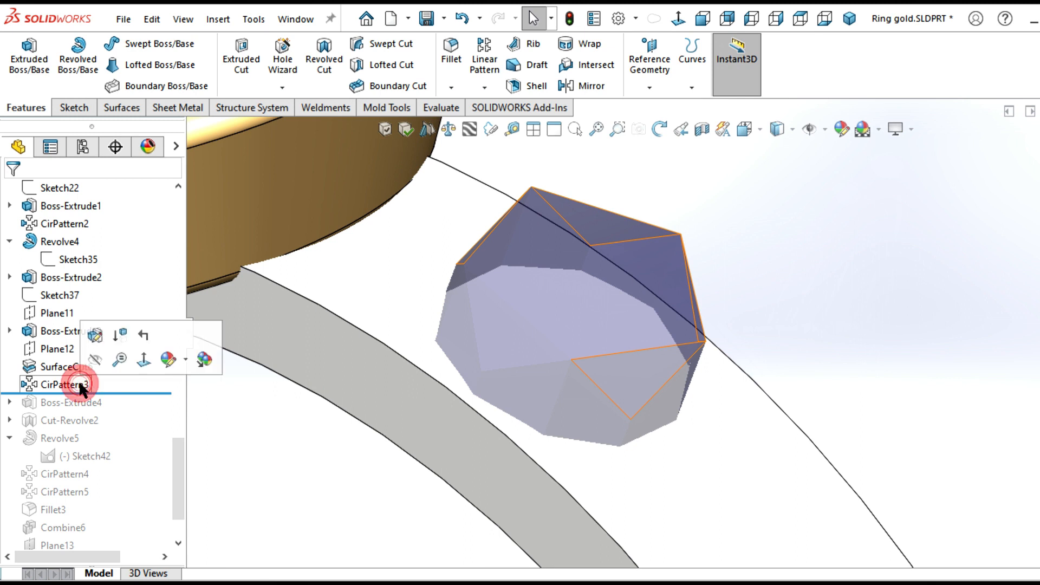
middle_click_drag(430, 431, 548, 401)
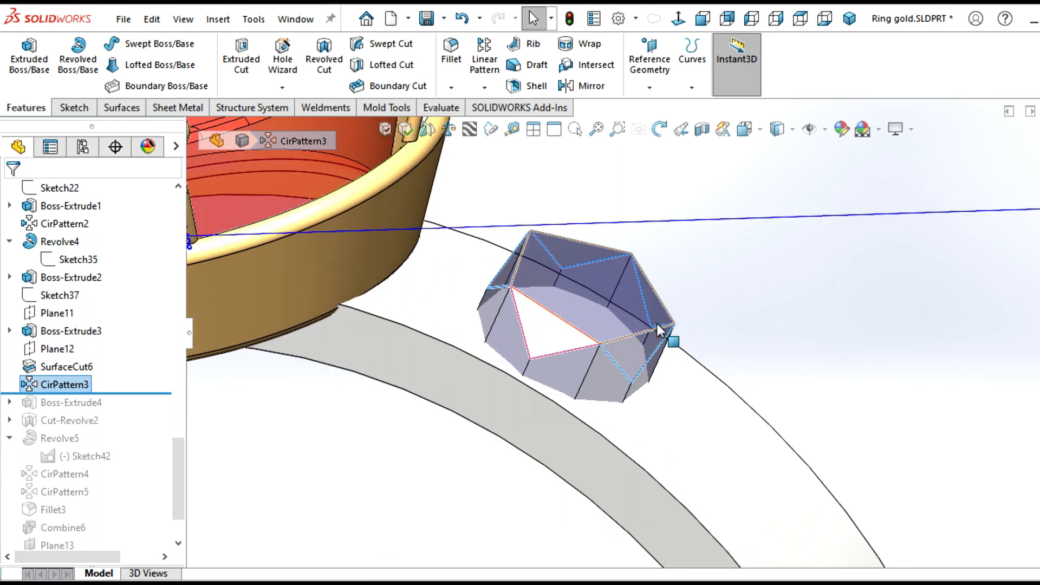
scroll(430, 424, "up", 6)
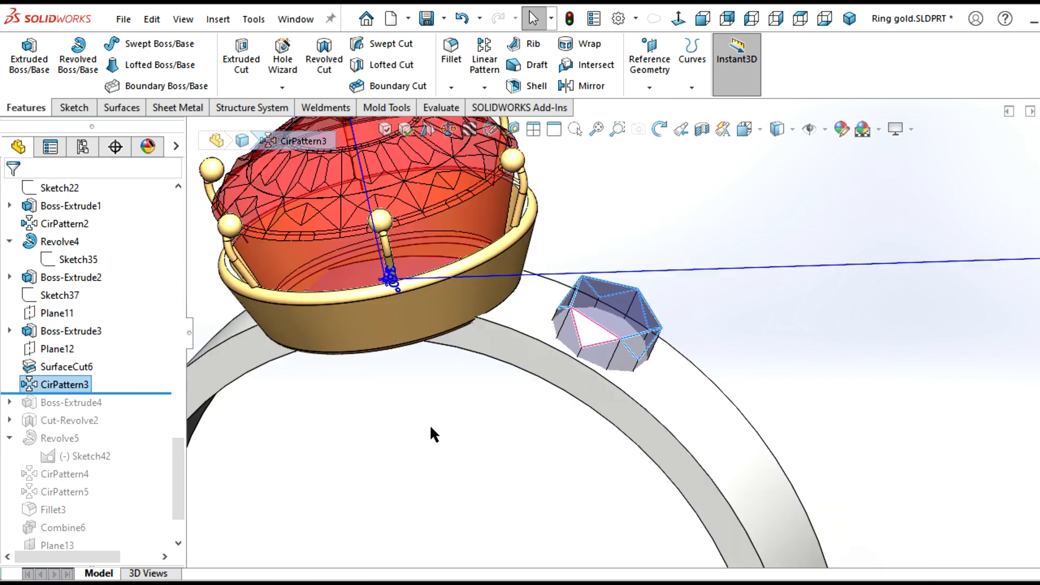
- Roll the feature history forward past Boss-Extrude4 and inspect the tapered point on top of the small side stone
left_click_drag(125, 397, 116, 410)
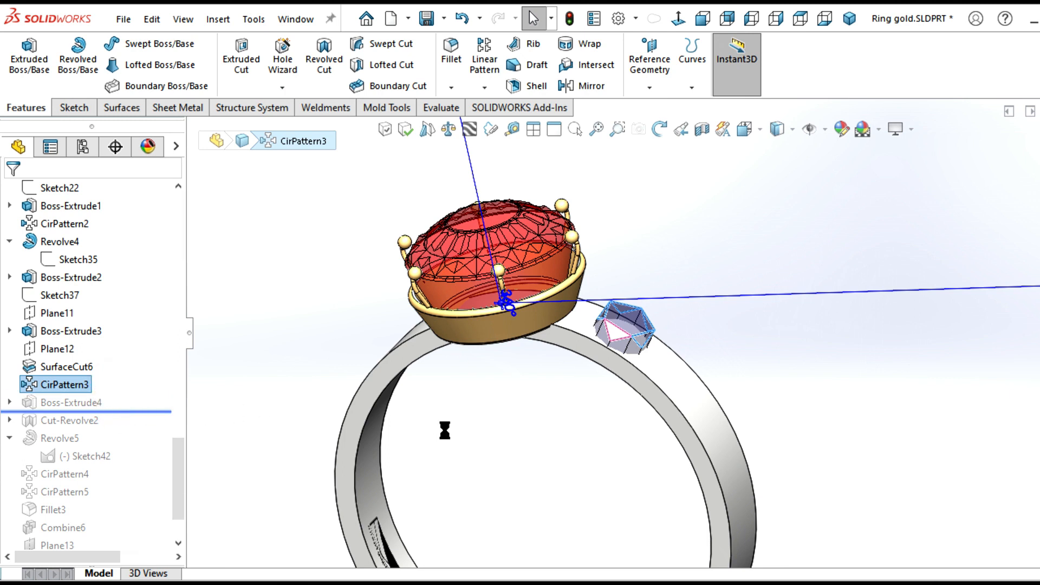
middle_click_drag(652, 454, 688, 476)
left_click(80, 405)
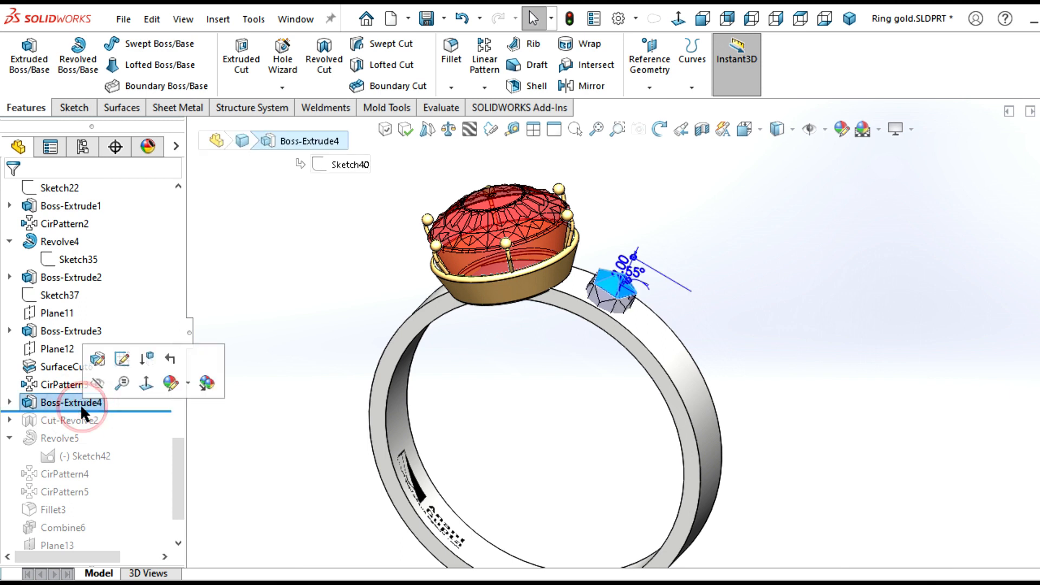
scroll(647, 285, "down", 2)
middle_click_drag(648, 286, 567, 239)
key("Escape")
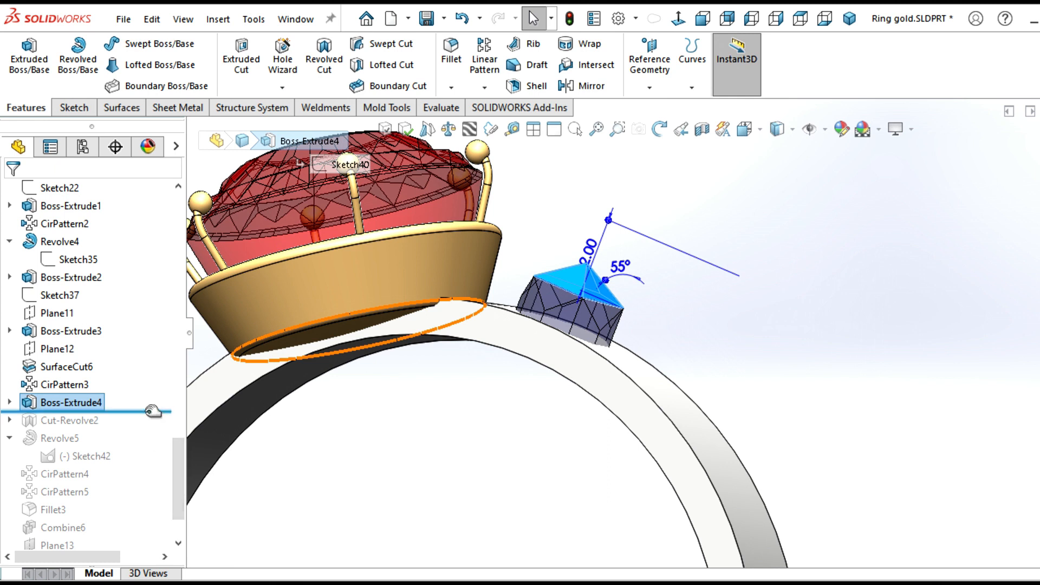
- Roll the feature history forward past Cut-Revolve2 and examine its Sketch41 profile at the small side stone's lower edge
left_click_drag(144, 409, 151, 421)
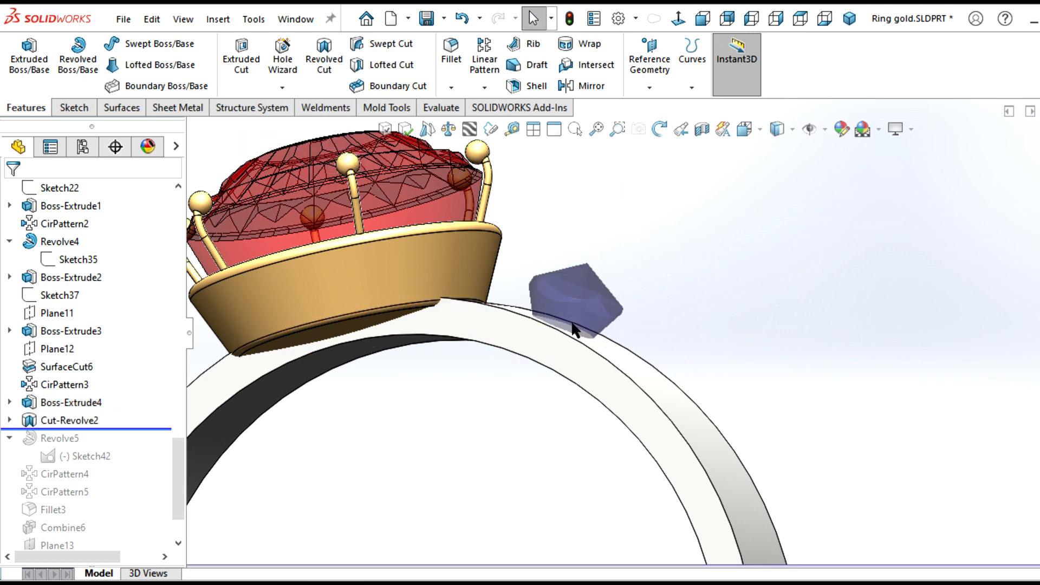
left_click(8, 421)
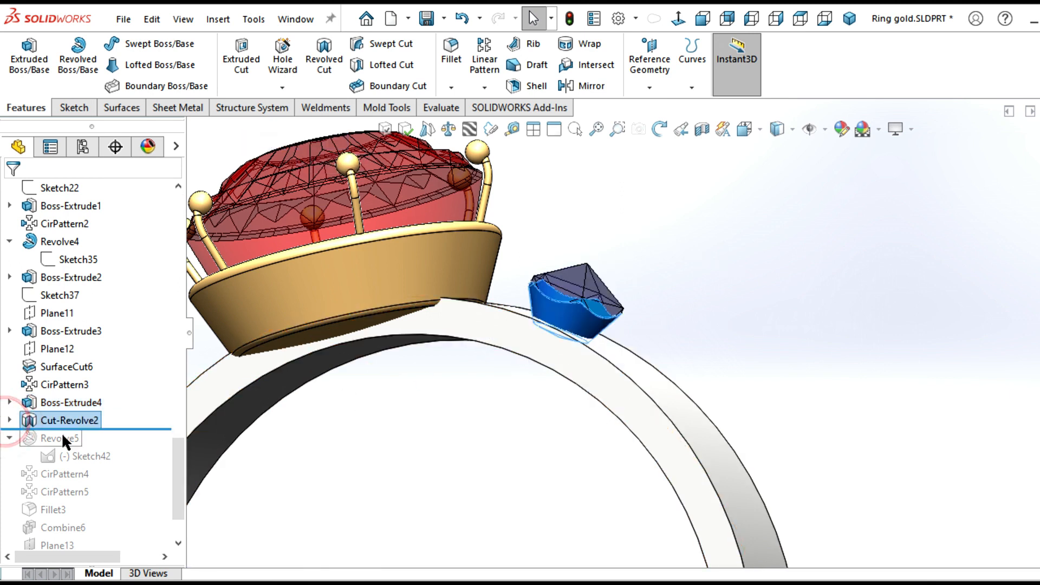
left_click(58, 436)
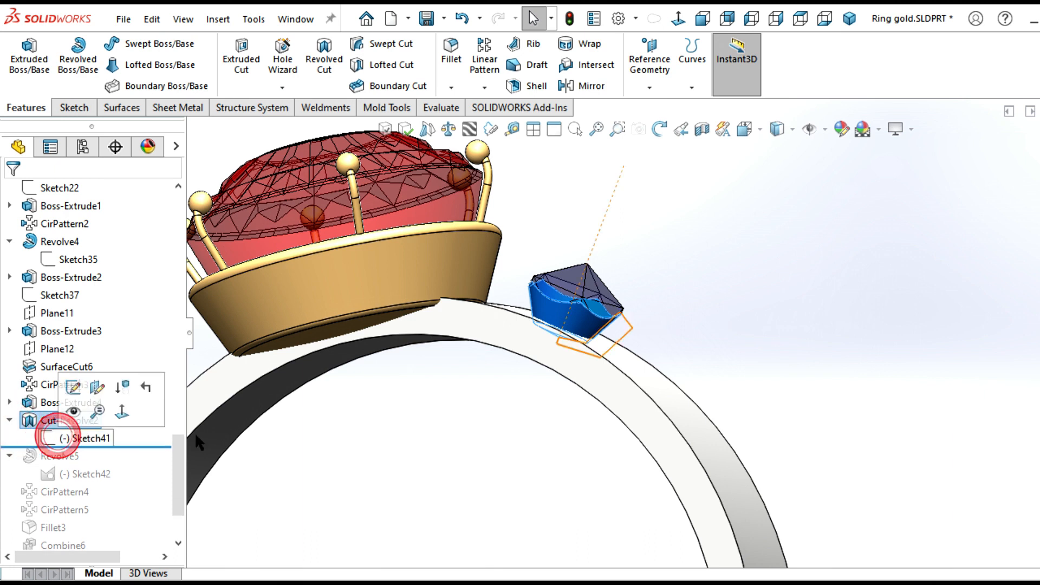
scroll(619, 333, "down", 4)
scroll(547, 401, "up", 5)
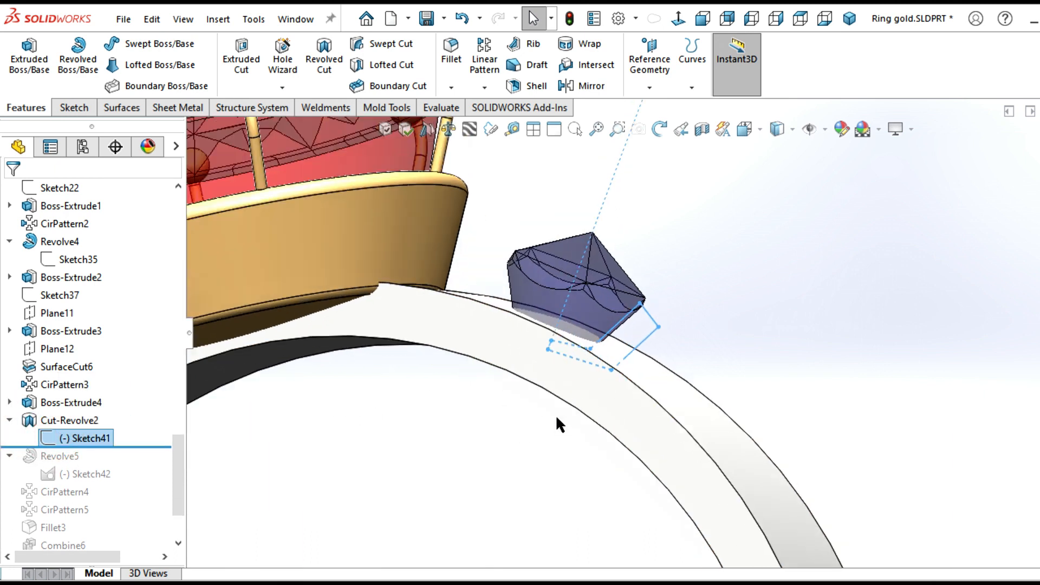
- Roll the feature history forward past Revolve5 and examine its Sketch42 profile for the gold seat under the small side stone
left_click_drag(135, 448, 134, 477)
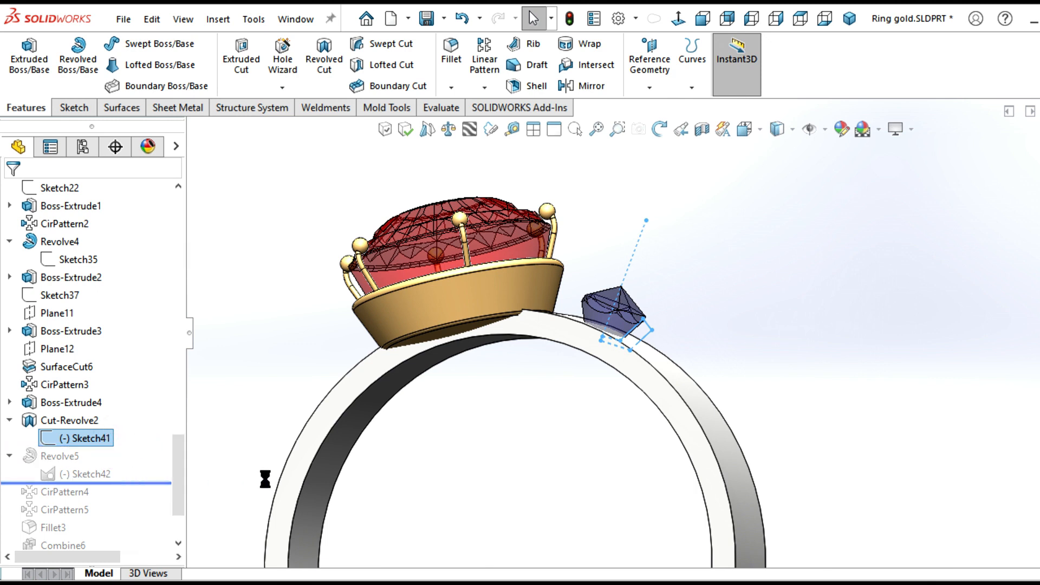
left_click(90, 475)
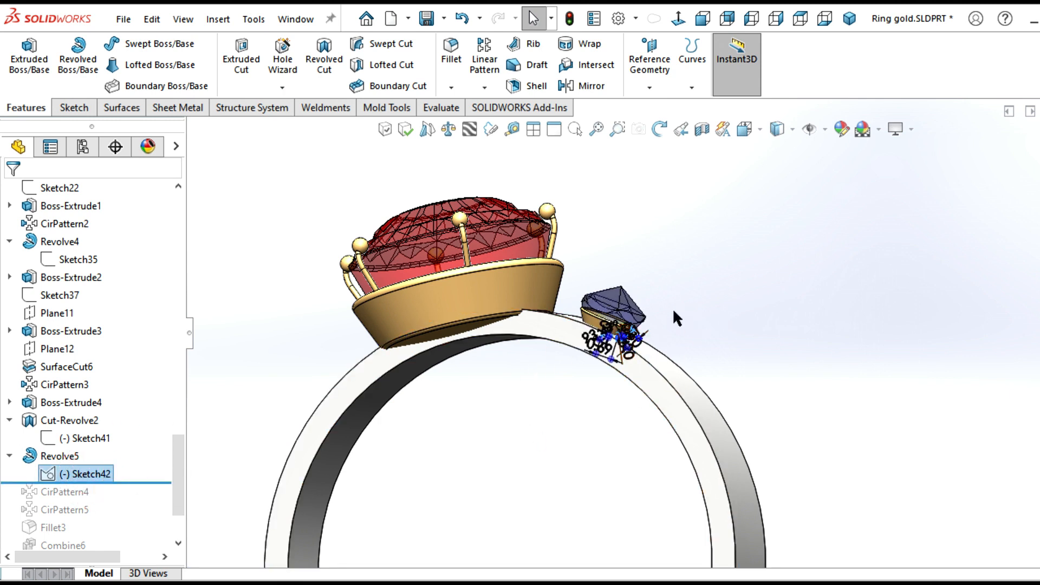
scroll(623, 350, "down", 4)
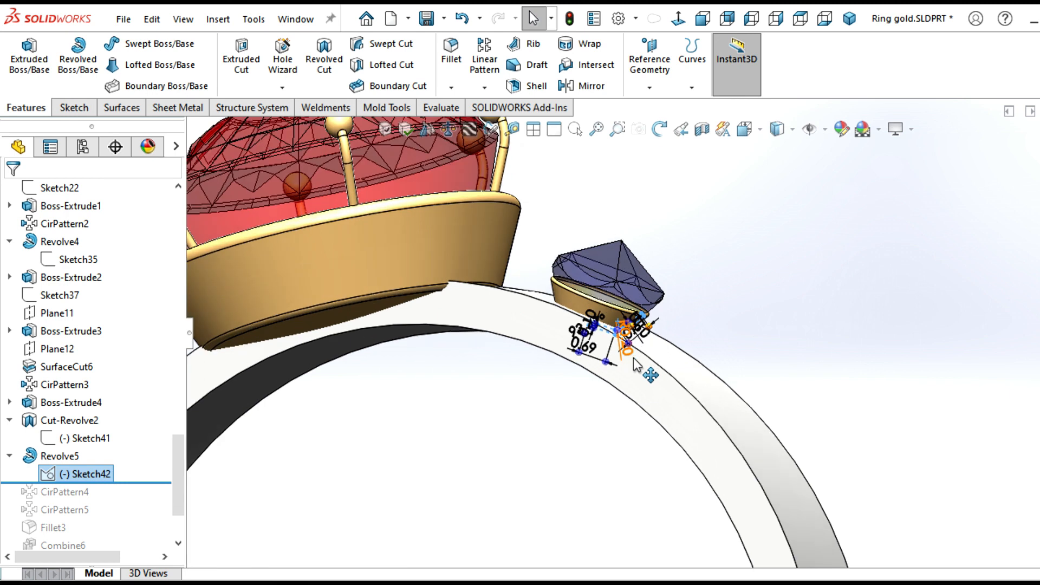
scroll(175, 453, "down", 2)
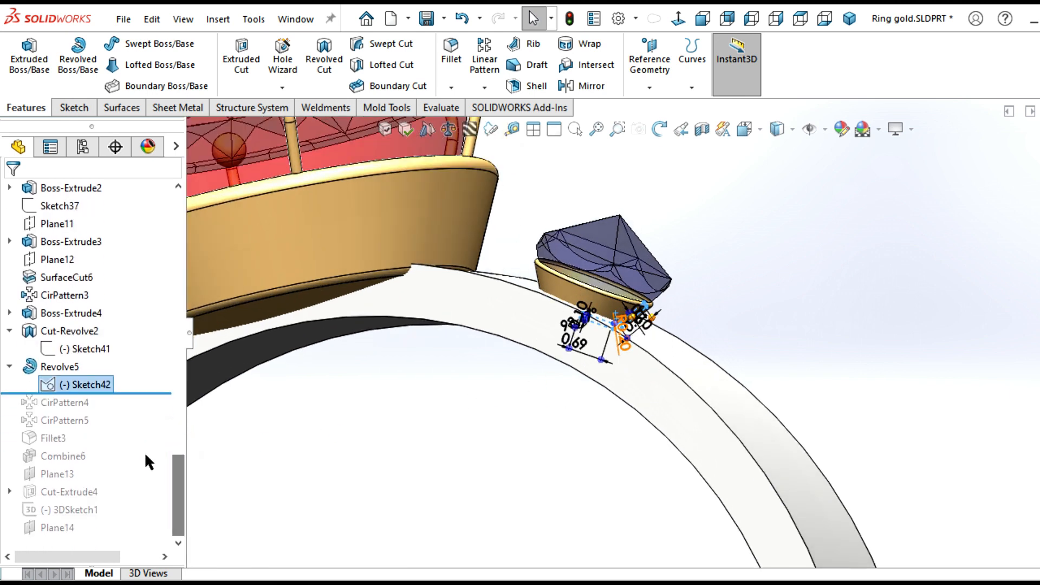
- Roll the feature history forward past CirPattern4 to show the side stones and their seats patterned around the band
left_click(151, 393)
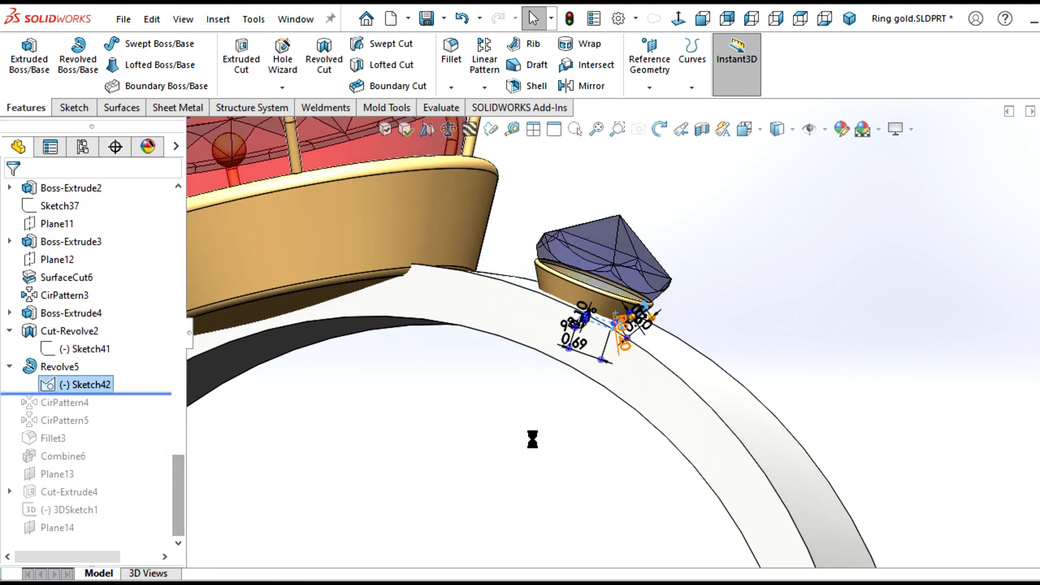
scroll(643, 332, "up", 3)
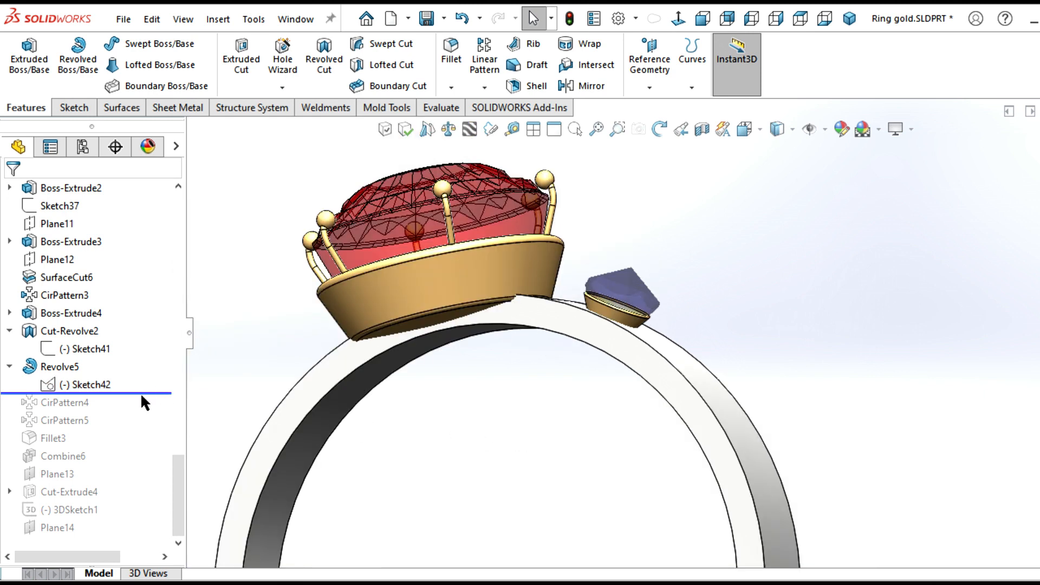
left_click_drag(142, 394, 142, 412)
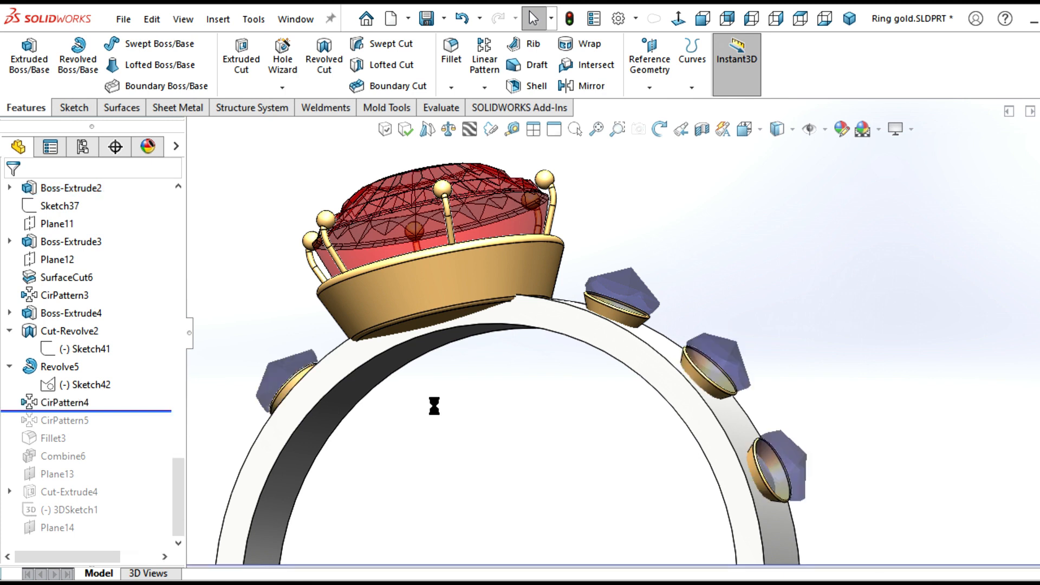
- Roll the feature history forward past CirPattern5 and inspect the side stones patterned along the other side of the band
scroll(555, 445, "up", 2)
middle_click_drag(561, 453, 587, 457)
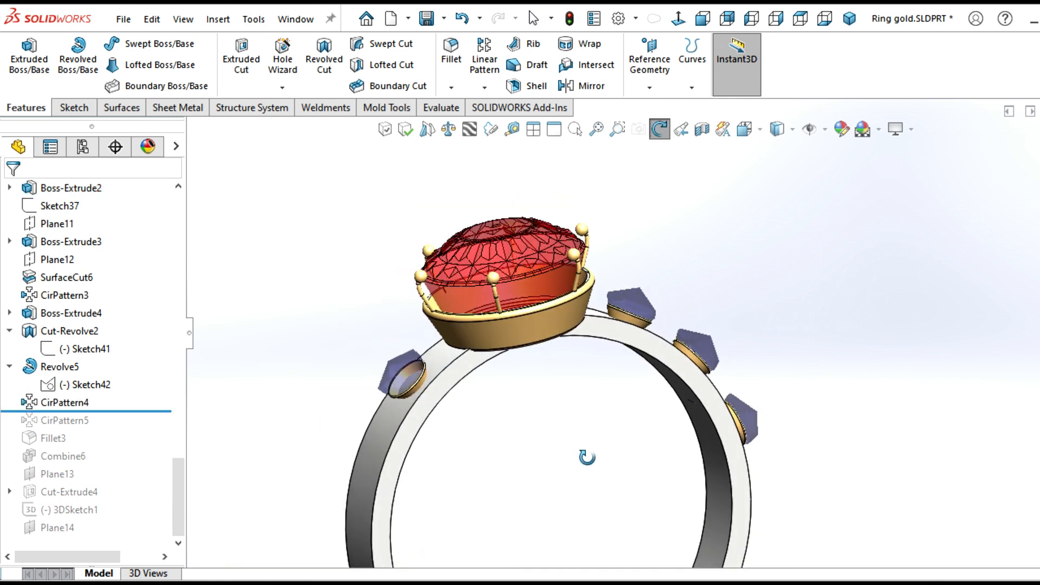
left_click_drag(143, 413, 138, 427)
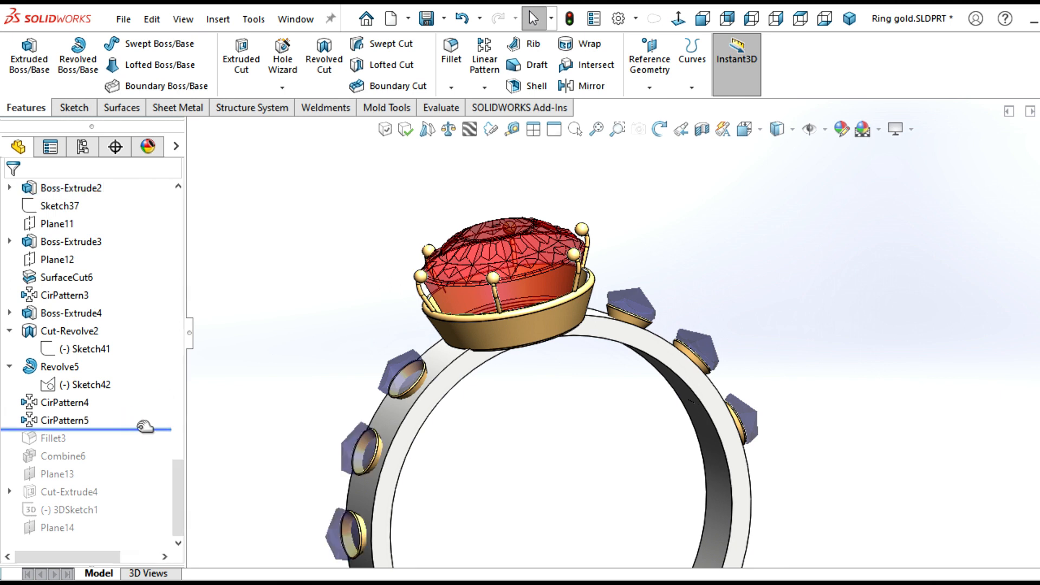
scroll(542, 480, "up", 2)
middle_click_drag(561, 481, 583, 473)
middle_click_drag(587, 414, 342, 448)
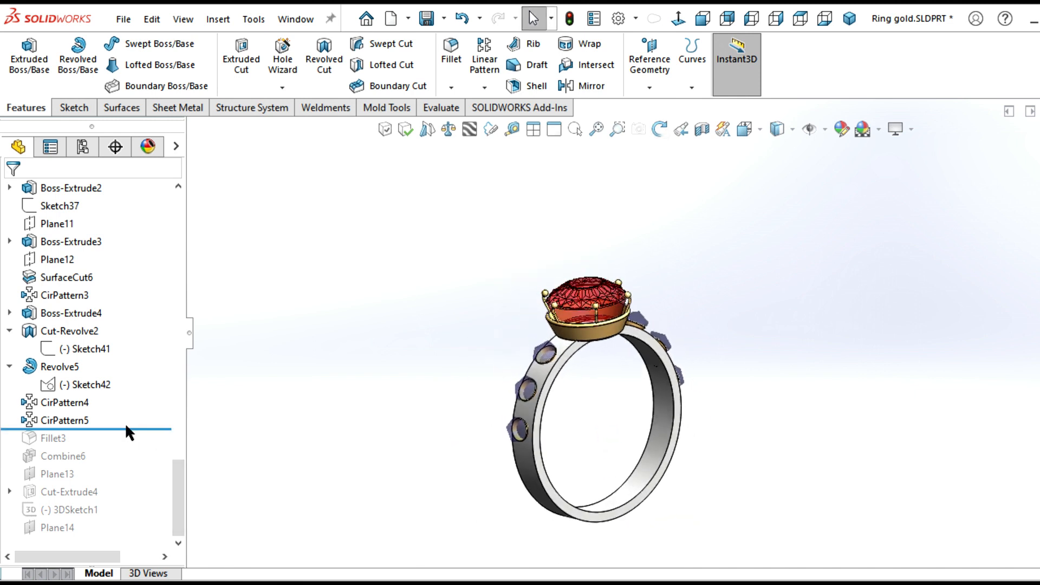
- Roll the feature history forward past Fillet3 and inspect the rounded edges of the ring band
left_click_drag(128, 428, 126, 447)
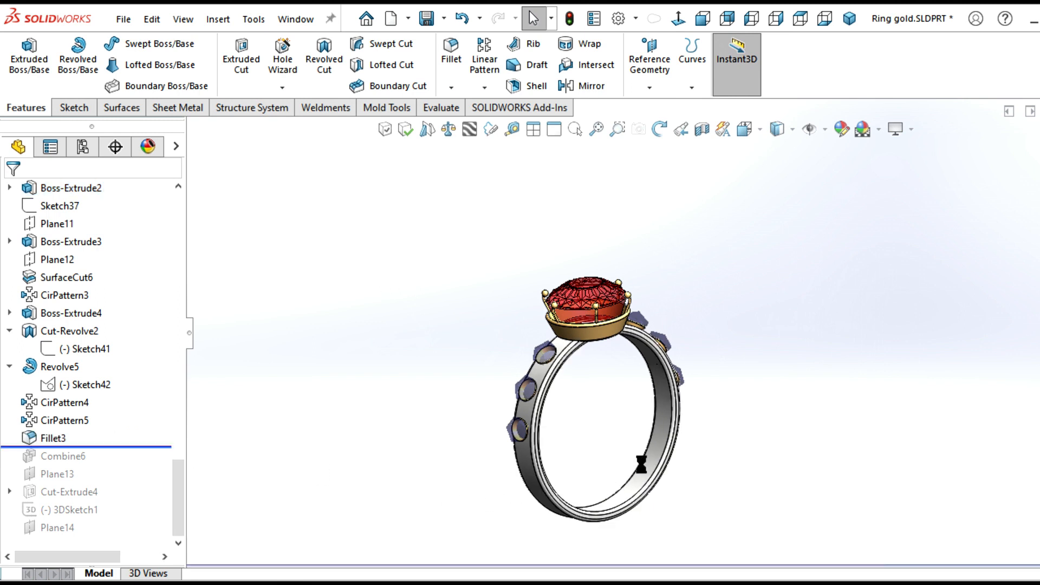
scroll(639, 462, "down", 3)
middle_click_drag(605, 402, 538, 400)
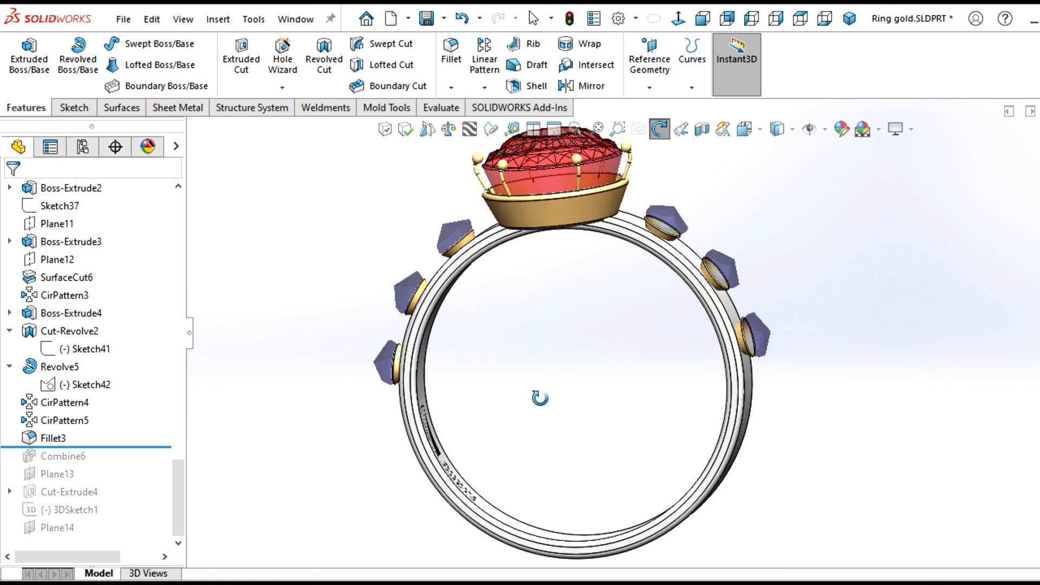
- Roll the feature history forward past Combine6 and inspect the band merged with the gold stone seats
left_click_drag(138, 445, 127, 465)
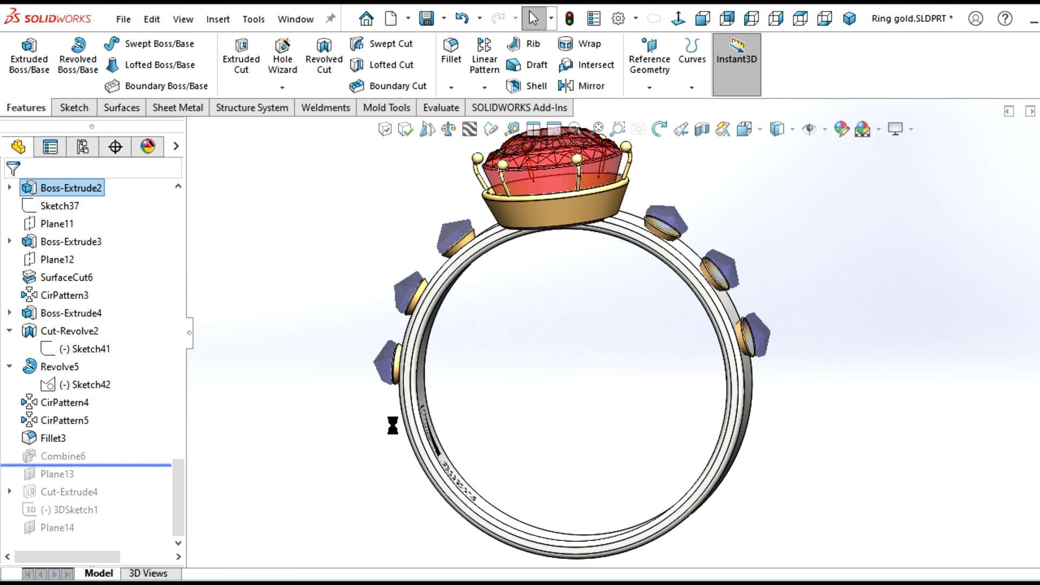
middle_click_drag(641, 380, 585, 401)
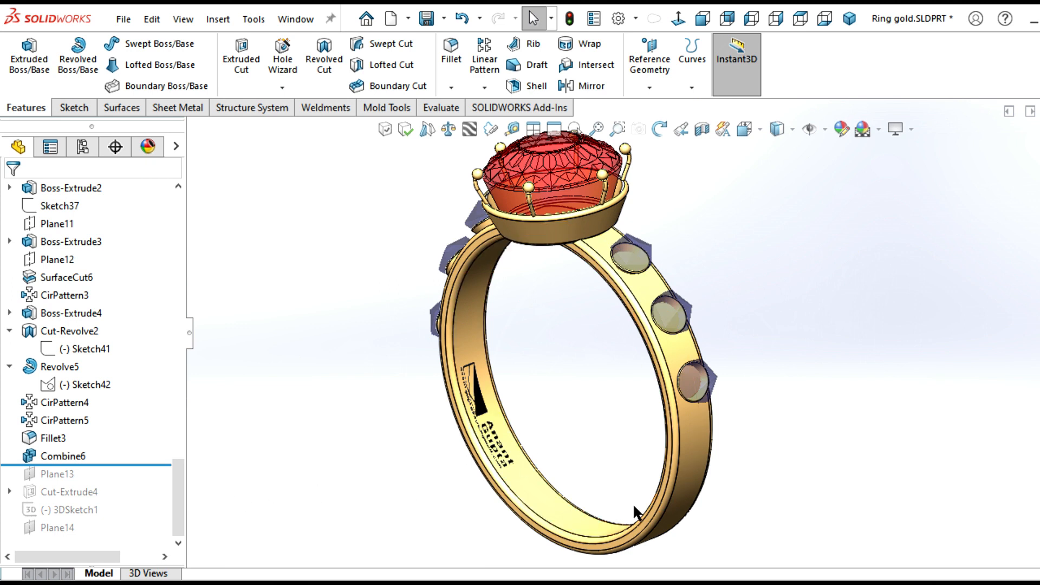
middle_click_drag(641, 512, 592, 523)
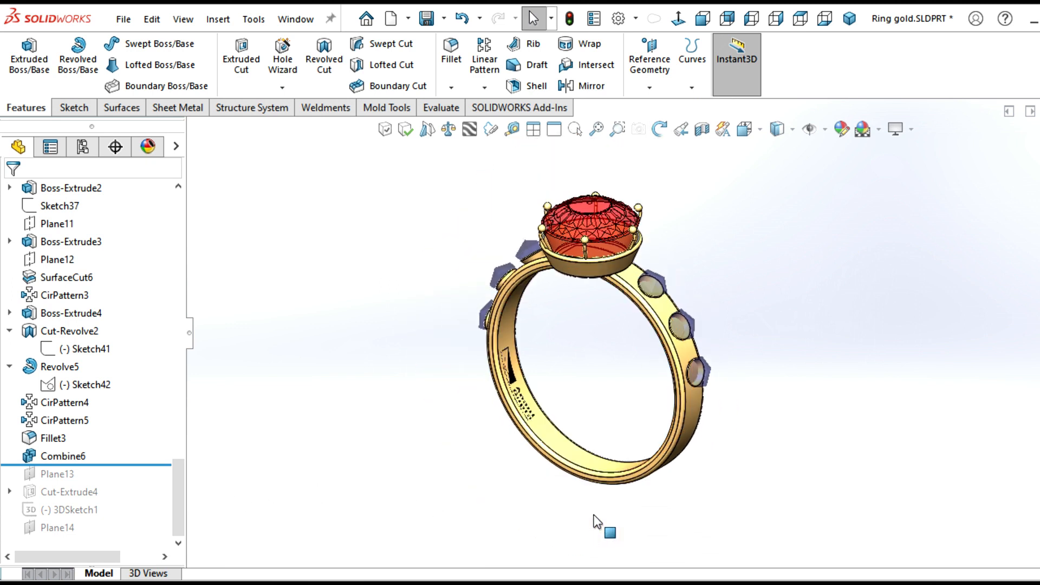
scroll(637, 447, "down", 1)
scroll(700, 317, "up", 2)
scroll(726, 230, "down", 1)
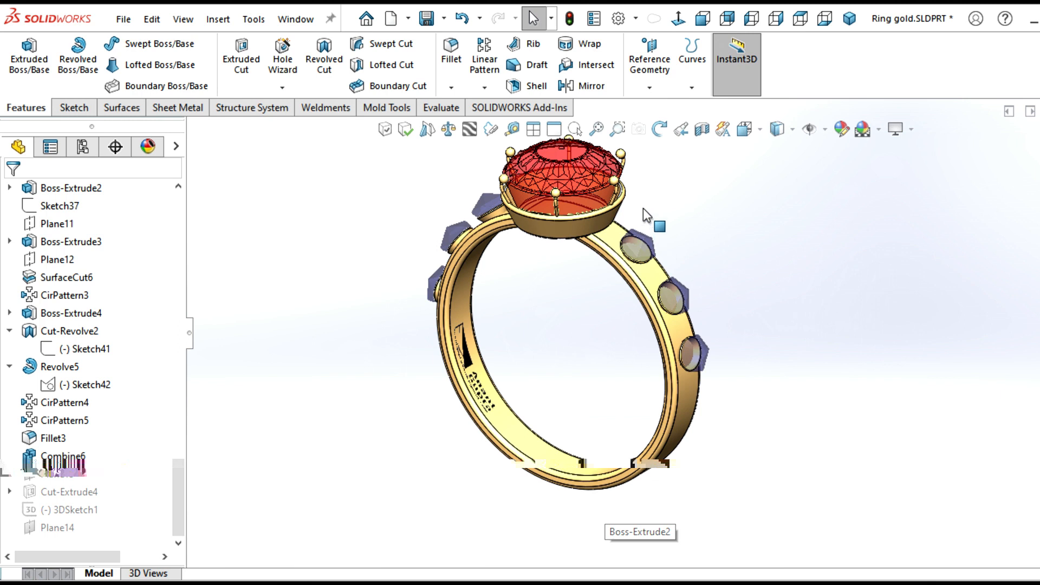
scroll(643, 206, "down", 1)
- Roll the feature history forward past Plane13 and Cut-Extrude4 and examine the Sketch43 lettering cut through the band
left_click_drag(146, 464, 142, 500)
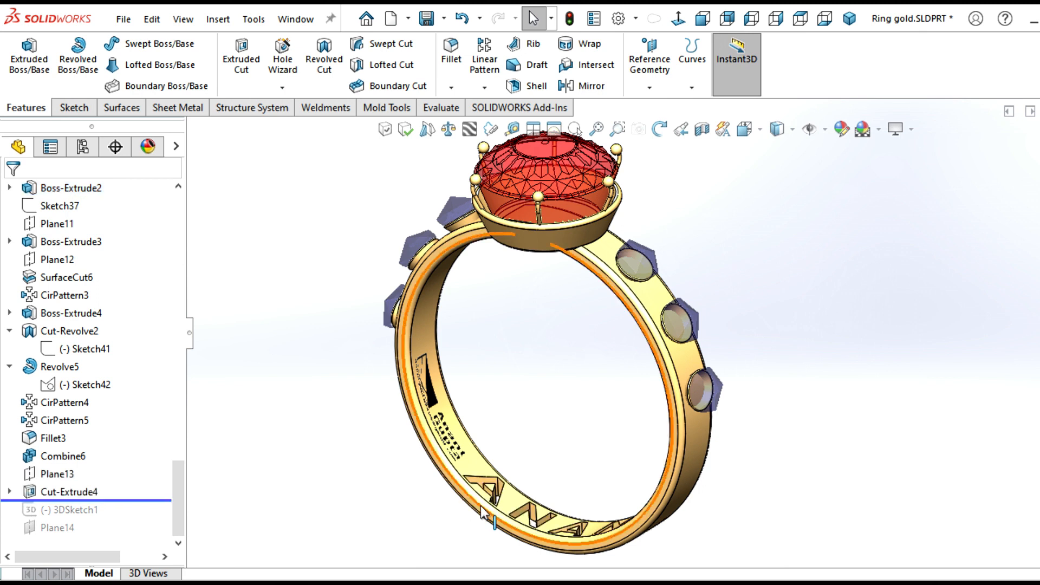
middle_click_drag(589, 558, 607, 569)
left_click(10, 492)
left_click(66, 508)
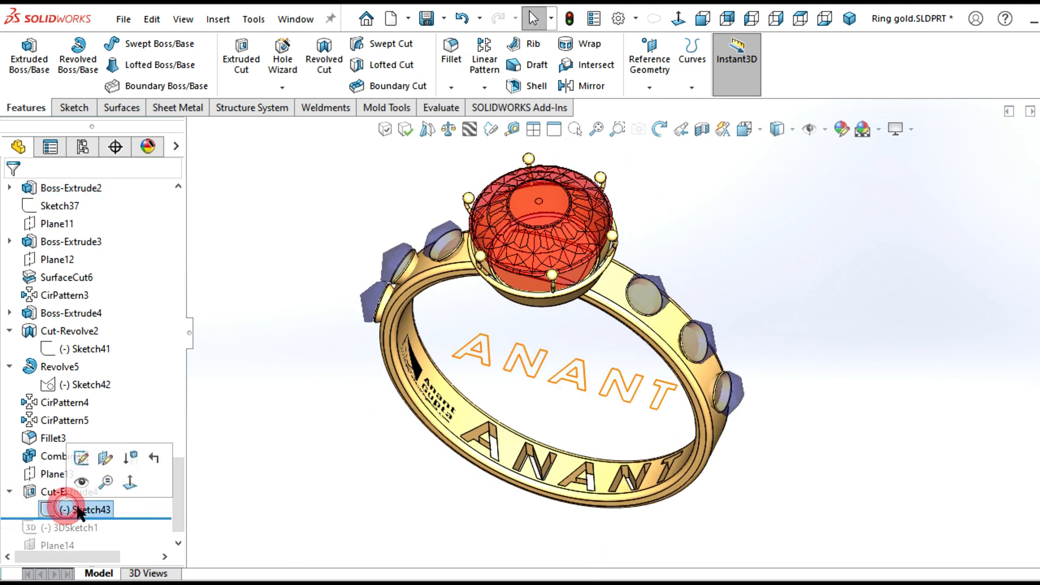
scroll(528, 484, "up", 3)
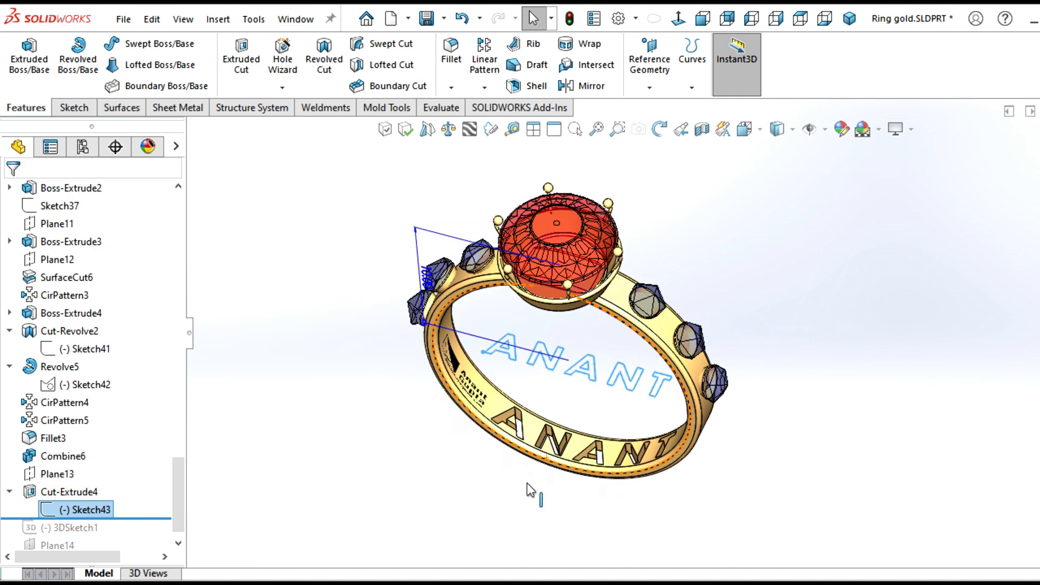
- Show the ring in isometric view and roll the feature history to its end, past 3DSketch1 and Plane14
left_click_drag(177, 479, 183, 510)
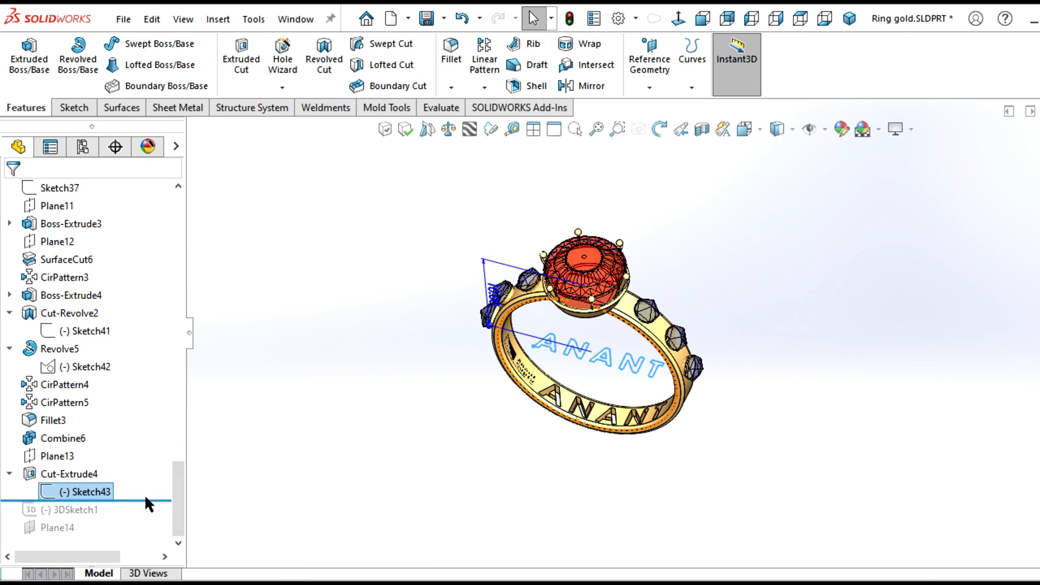
left_click(844, 20)
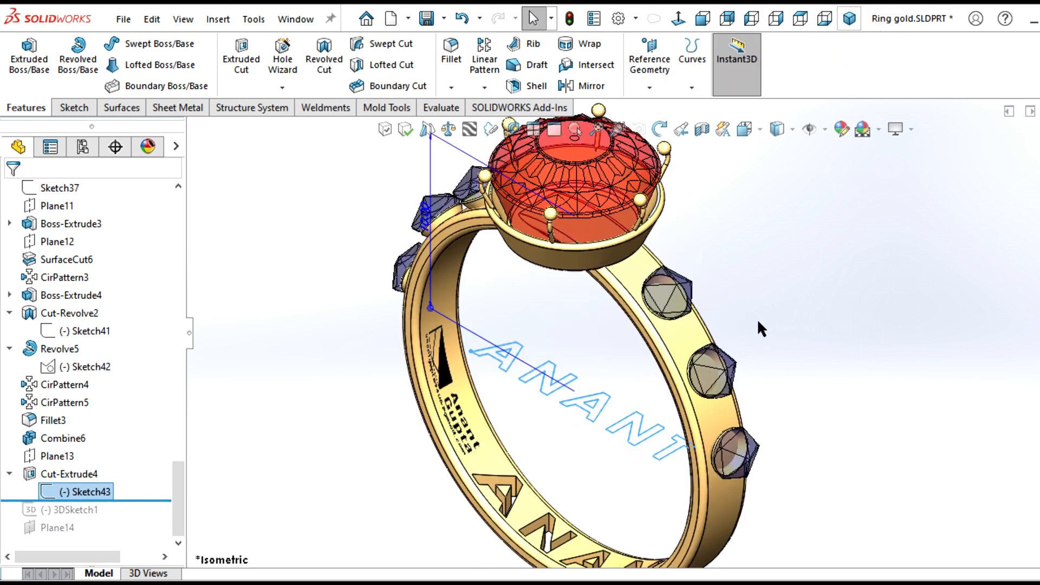
scroll(776, 322, "up", 2)
left_click(804, 370)
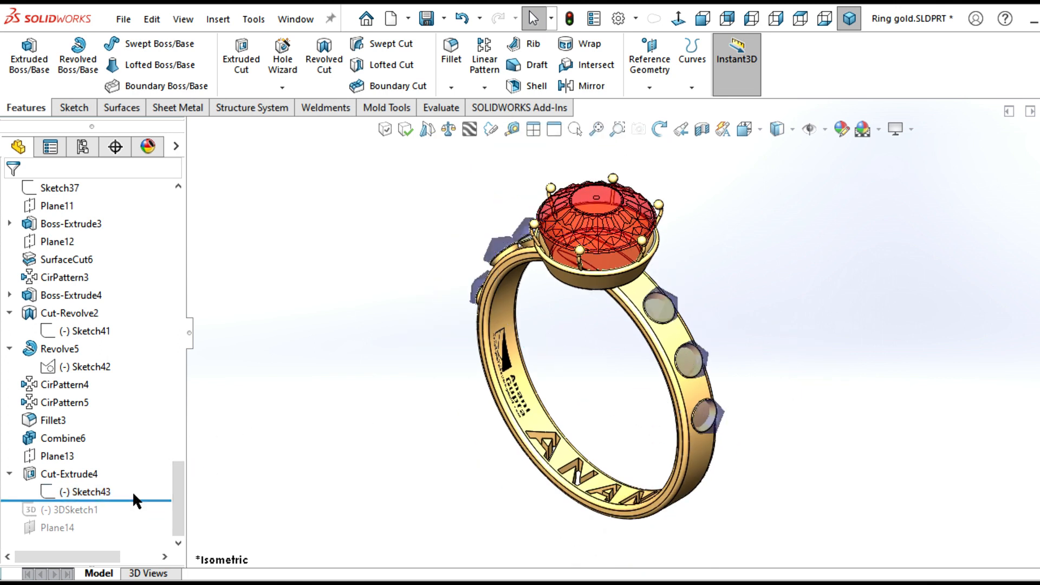
left_click_drag(135, 496, 133, 535)
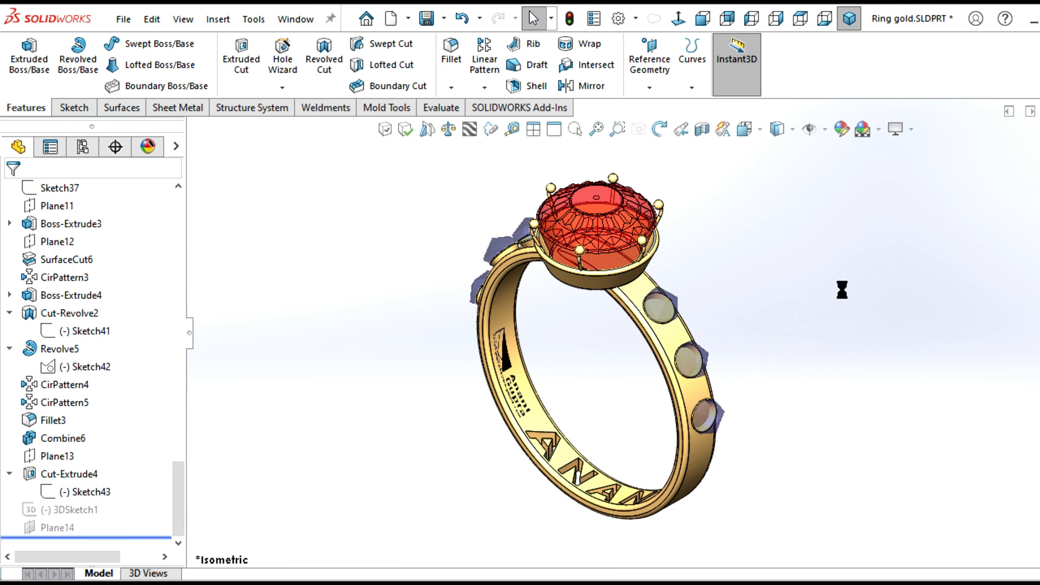
- Display the finished ring with RealView Graphics and shadows, and switch the scene to a plain white background
left_click(912, 130)
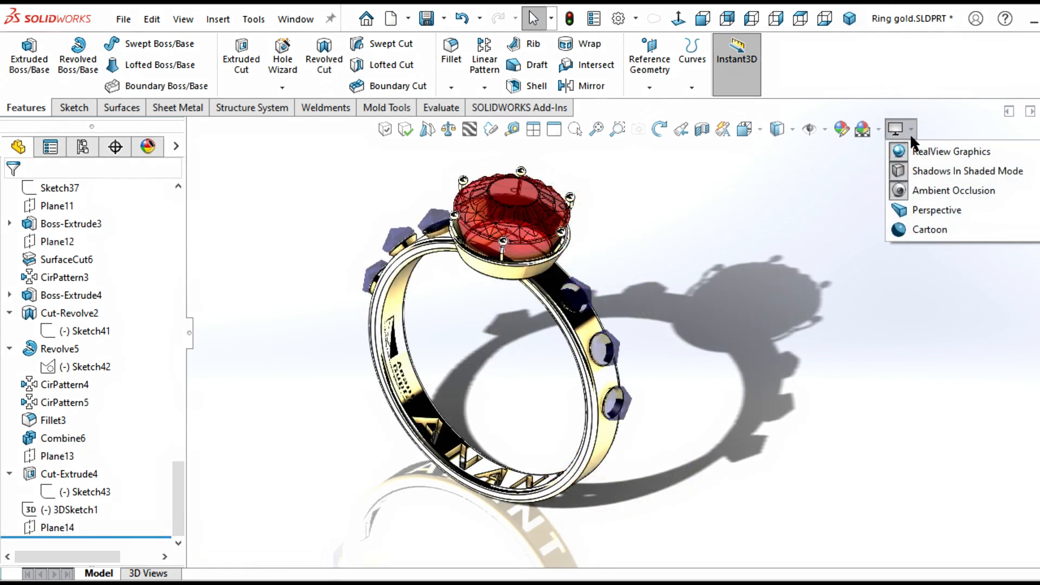
left_click(873, 129)
left_click(879, 134)
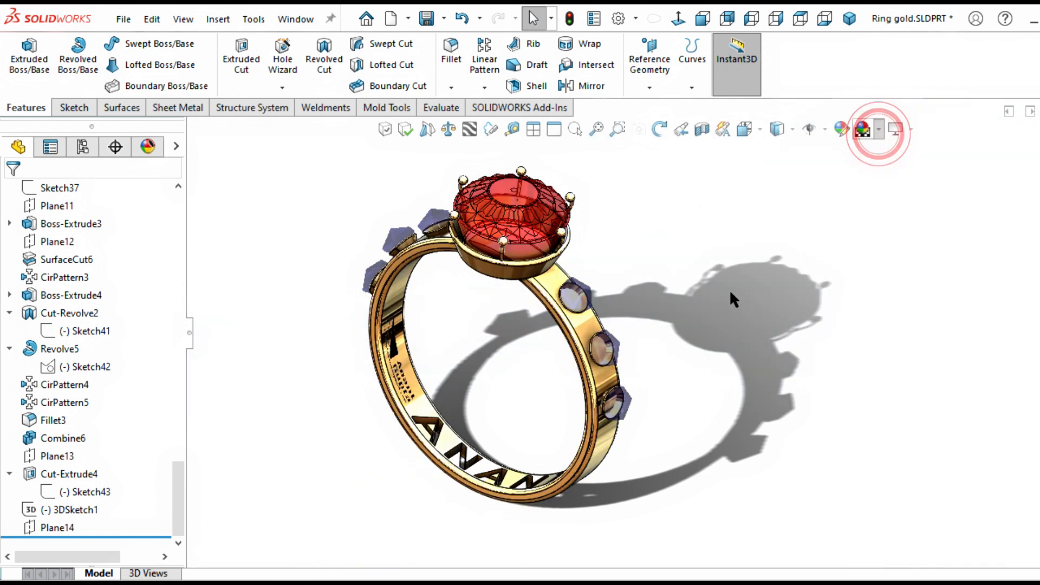
middle_click_drag(653, 316, 659, 286)
middle_click_drag(621, 227, 624, 327)
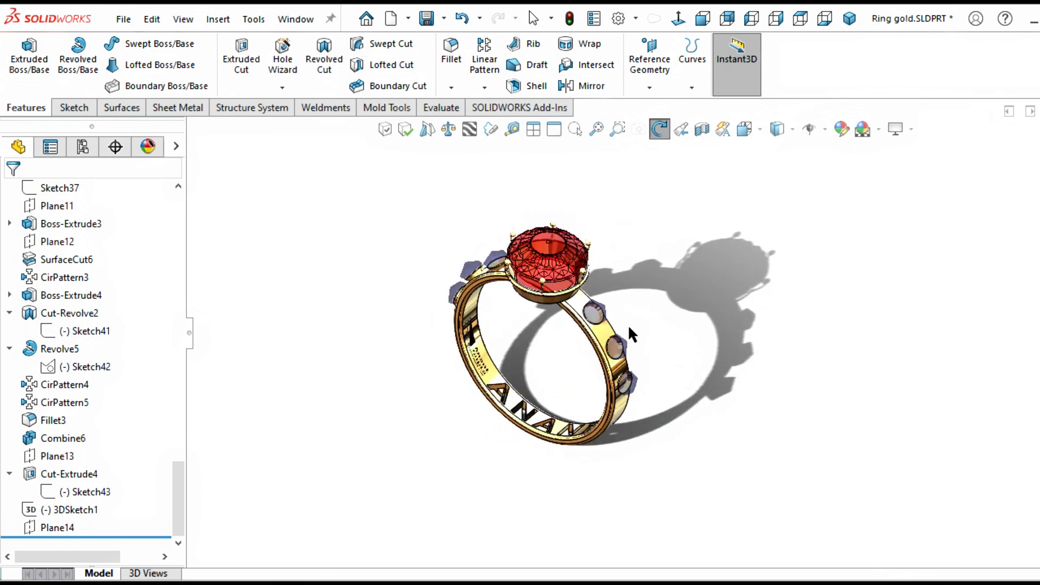
scroll(629, 326, "down", 2)
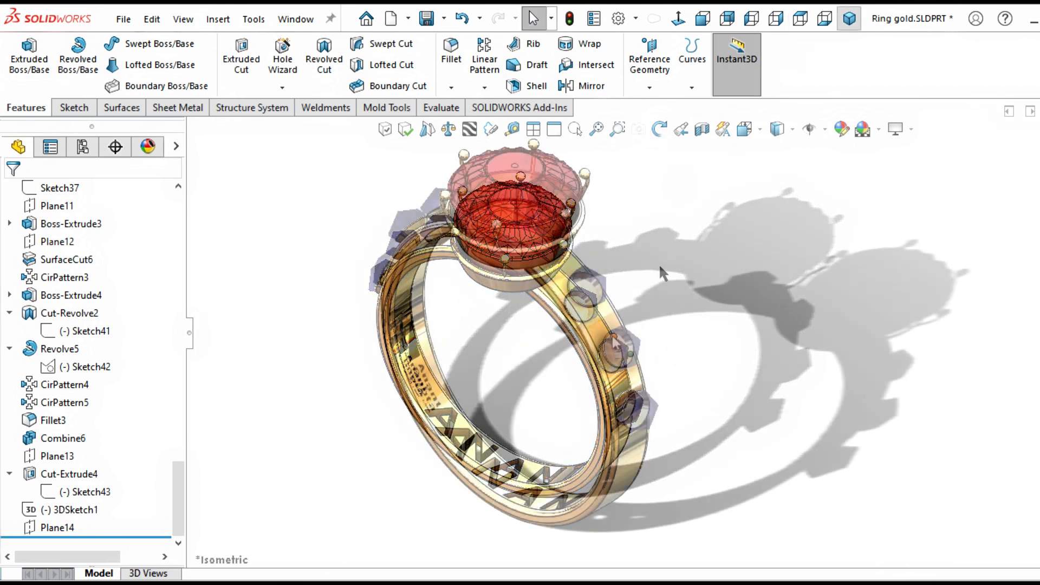